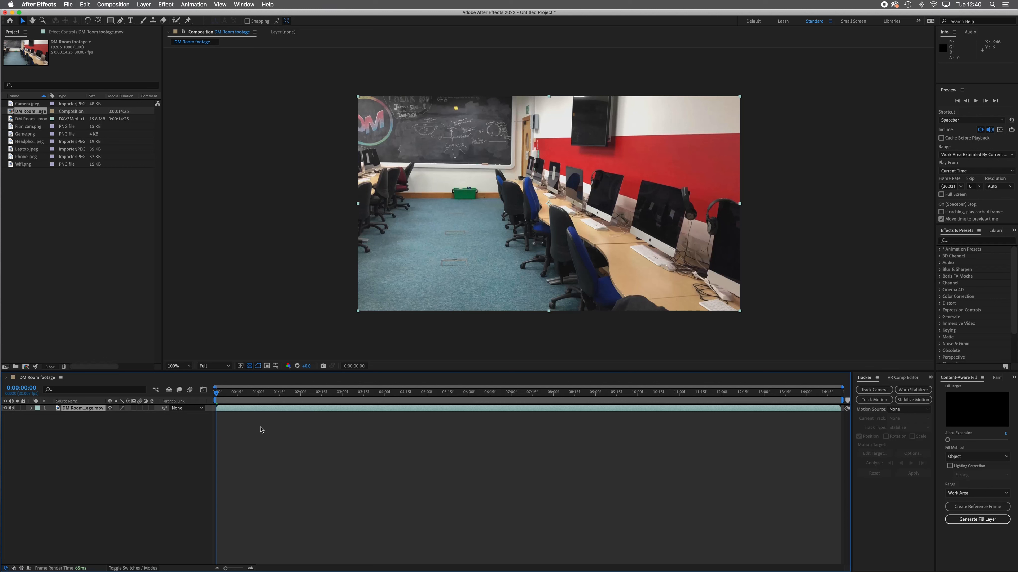
Preview the classroom footage, set the work area's end to about 0:00:10:13, and return to the first frame.
key("space")
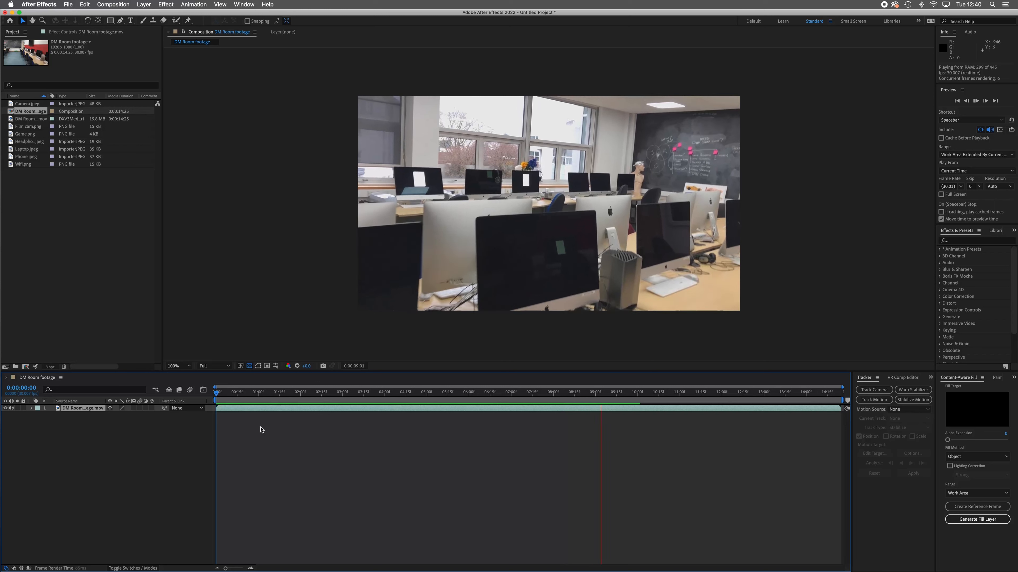
key("space")
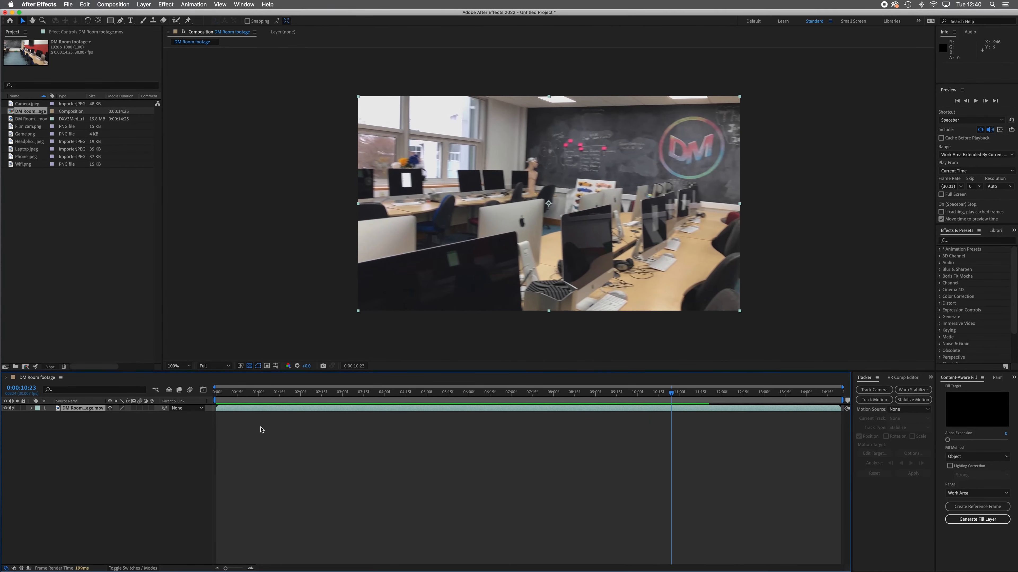
left_click_drag(844, 400, 660, 411)
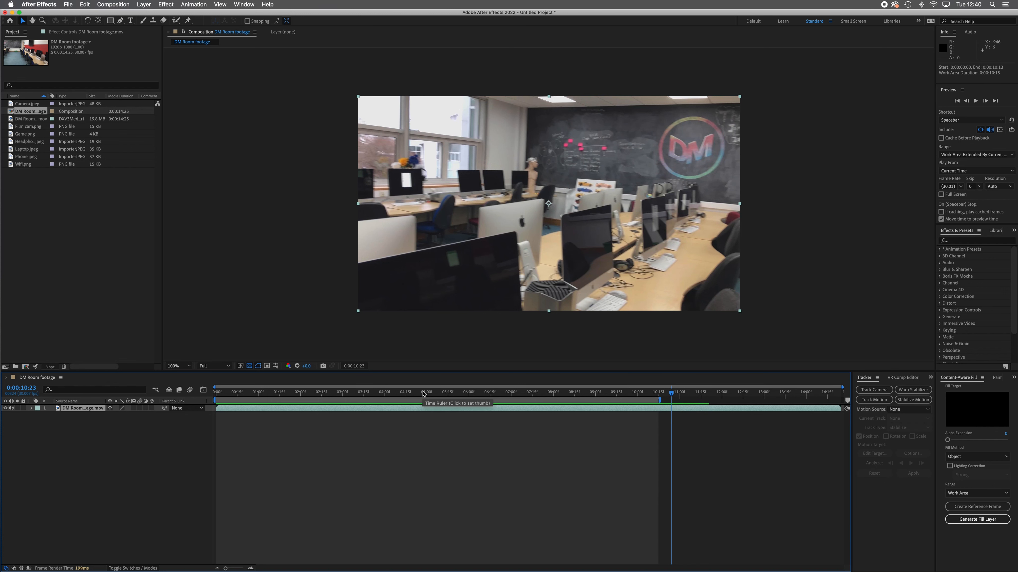
left_click_drag(673, 396, 205, 403)
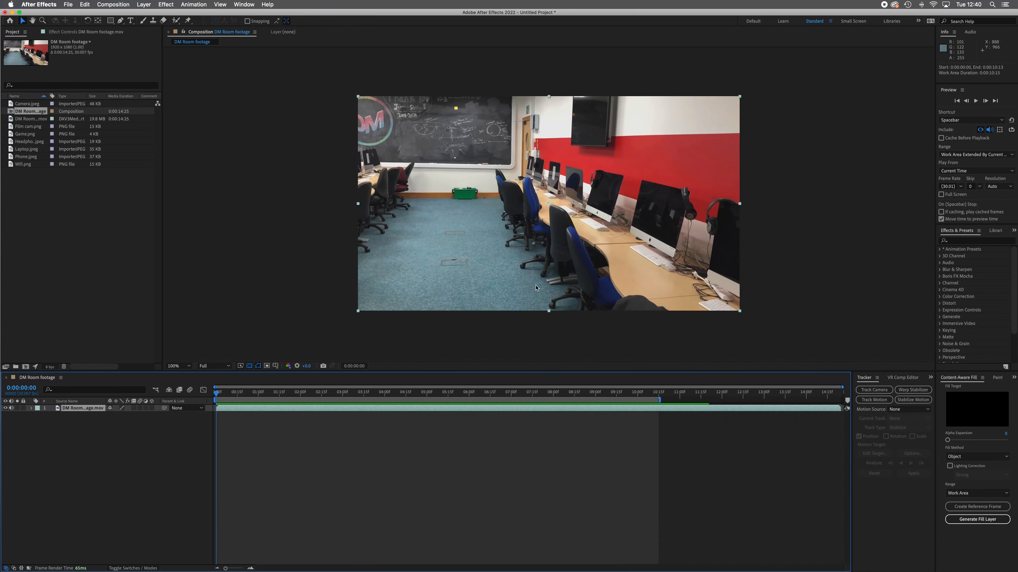
Preview the shortened work area and run the 3D camera tracker on the footage layer.
key("space")
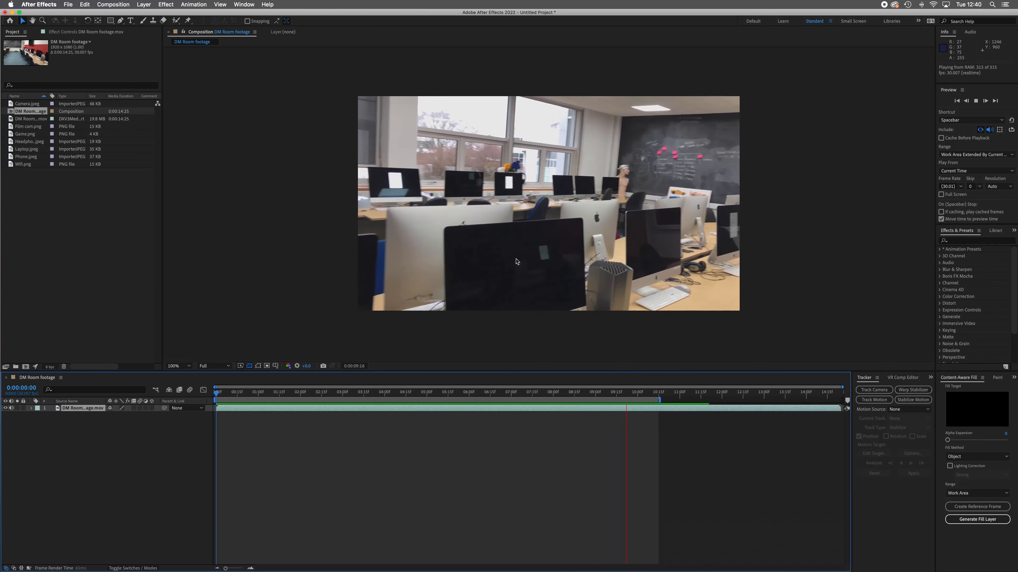
key("space")
left_click_drag(655, 397, 193, 399)
left_click(875, 390)
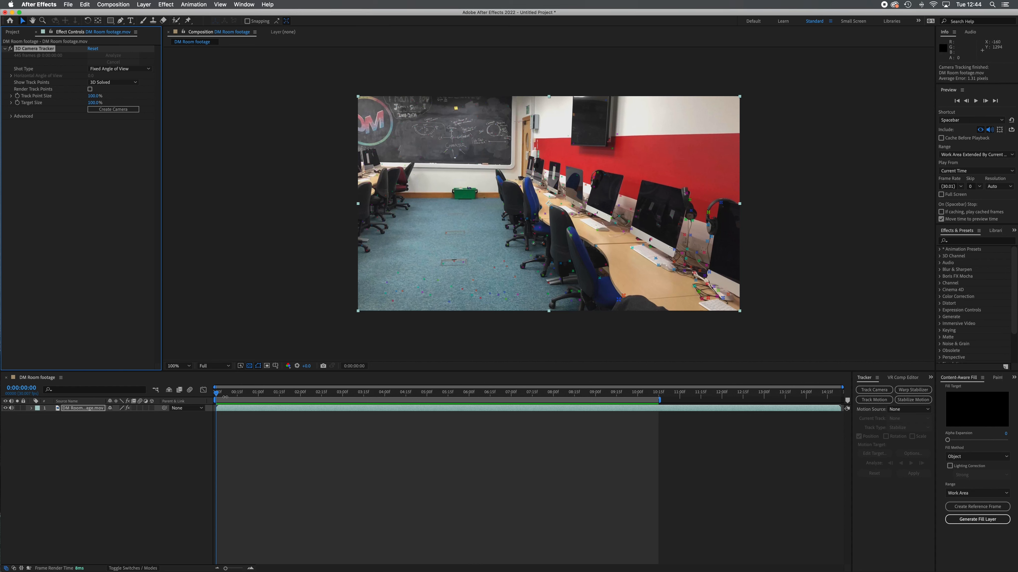
left_click_drag(217, 397, 215, 419)
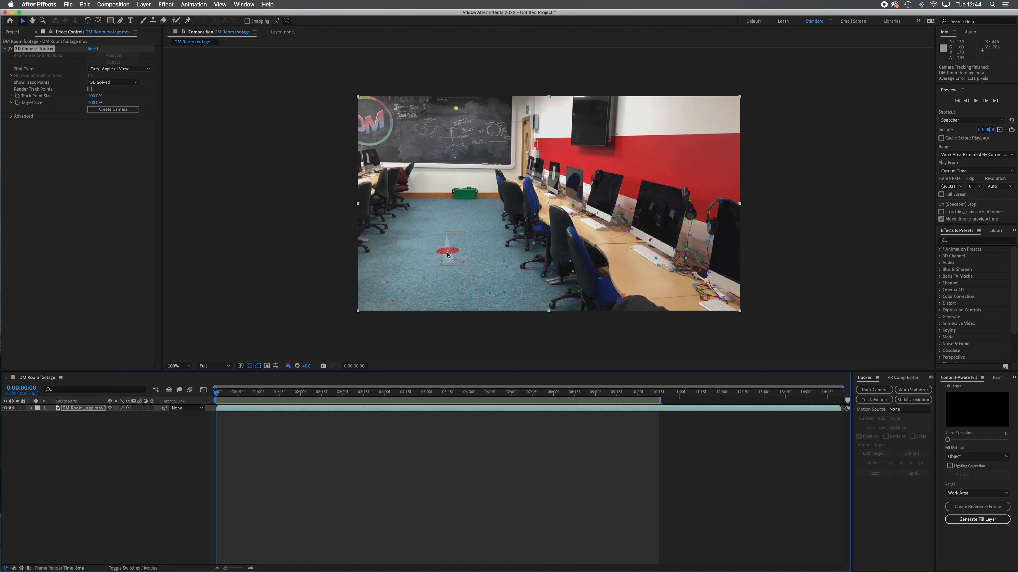
Create a solid and camera from the track points on the carpet beside the row of chairs.
left_click(448, 255)
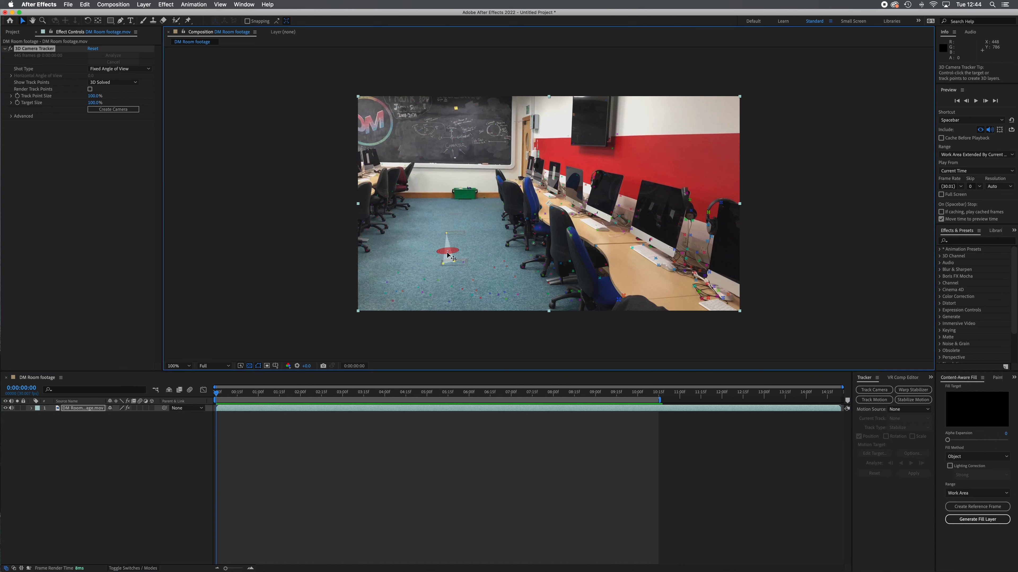
right_click(447, 255)
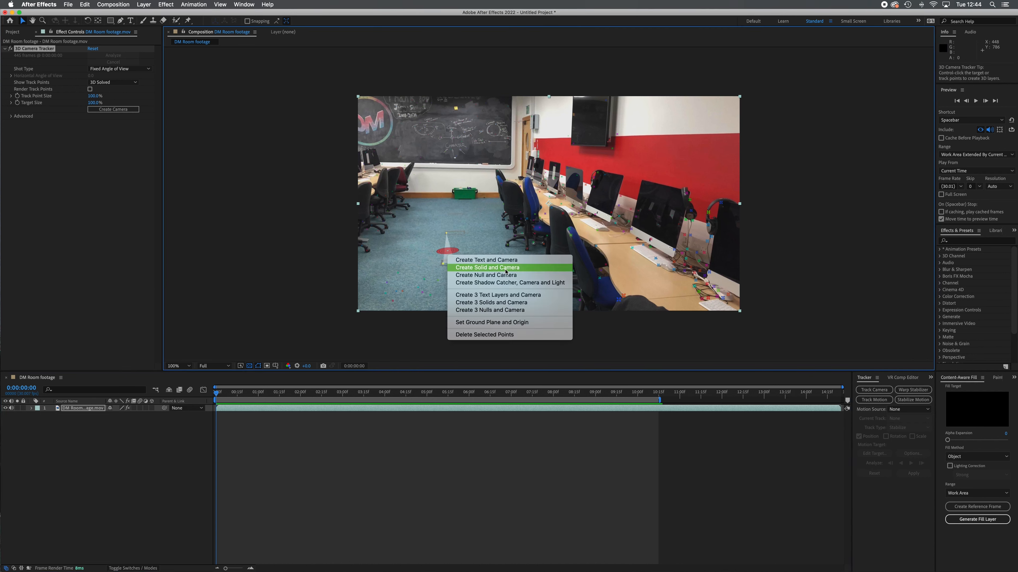
left_click(525, 268)
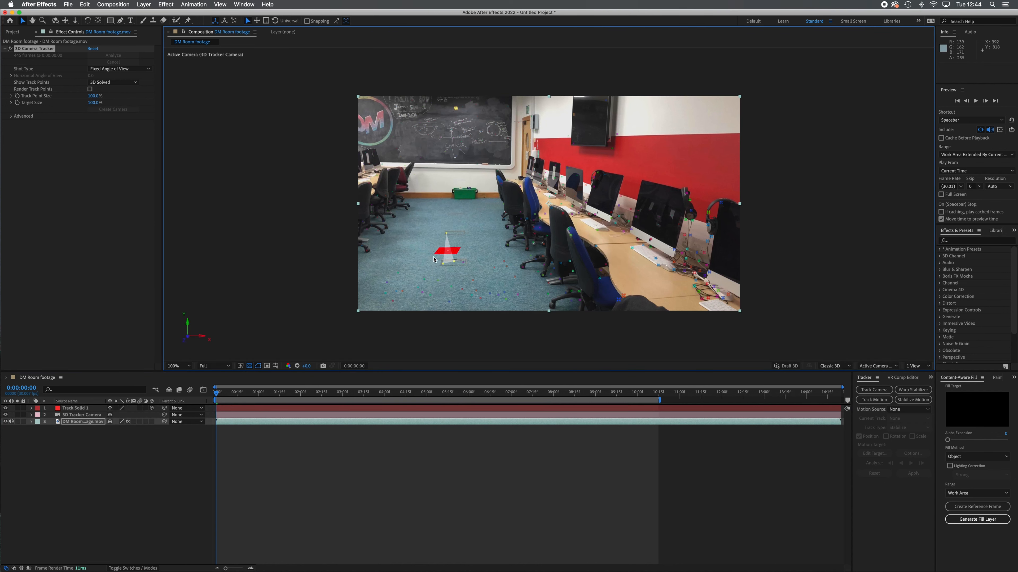
Apply the Grid effect to the tracked solid and preview how it follows the floor.
left_click(964, 240)
type("grid")
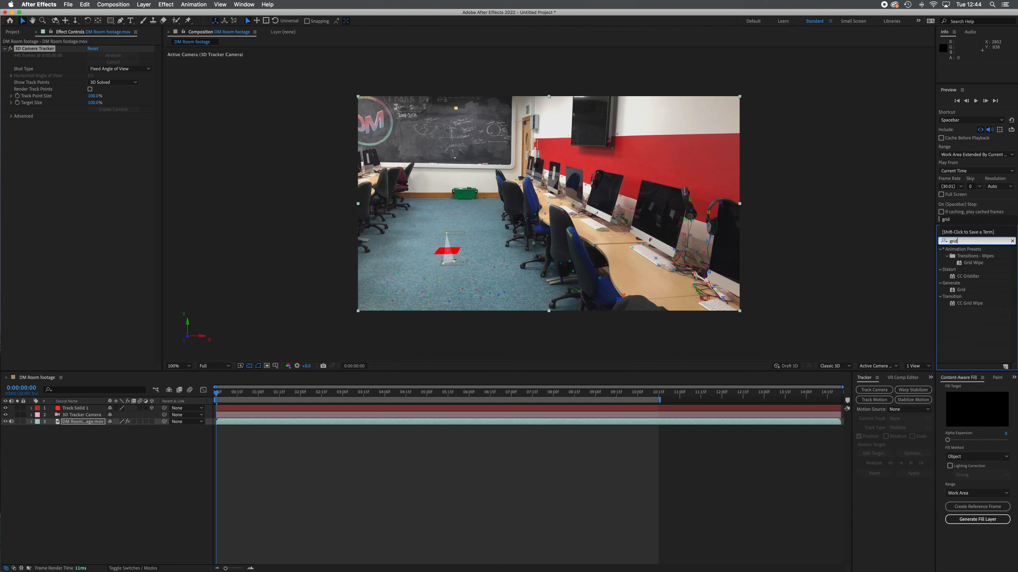
left_click_drag(961, 290, 490, 286)
left_click_drag(473, 244, 470, 244)
left_click(215, 338)
key("space")
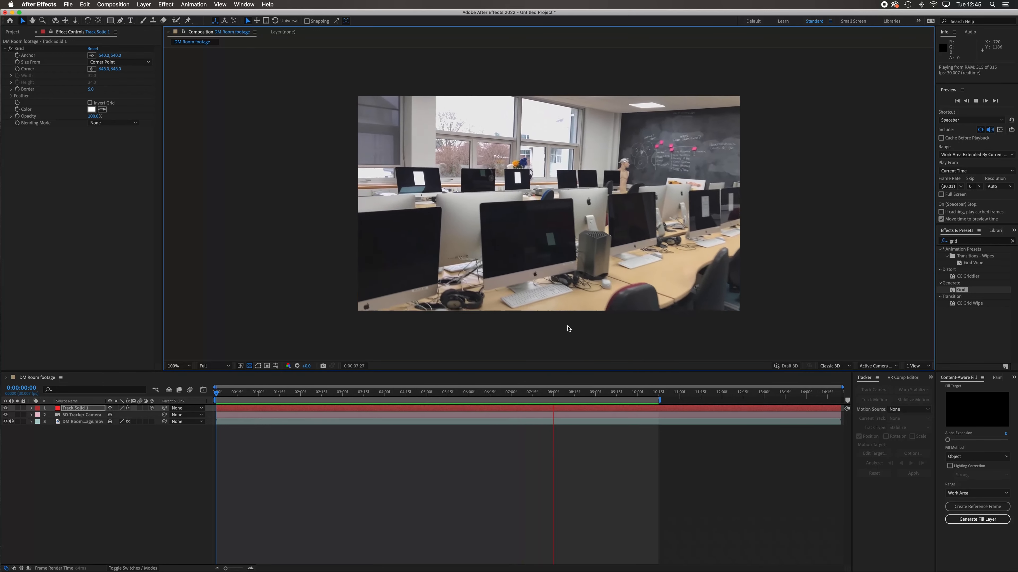
key("space")
left_click_drag(571, 398, 216, 397)
Undo the Grid effect and the creation of the tracked solid and camera.
key("super+z")
key("super+z")
key("super+z")
key("super+z")
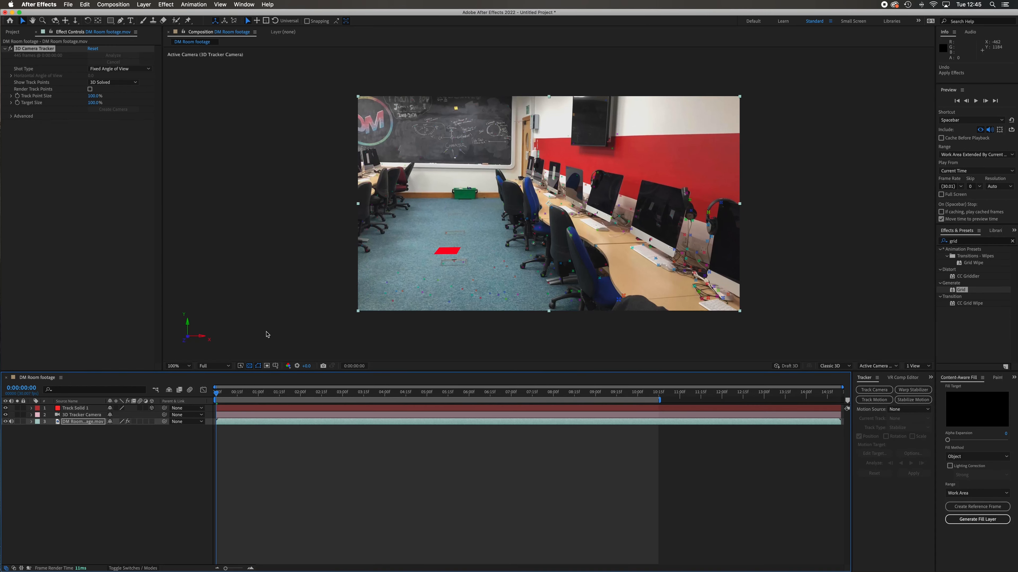
key("super+z")
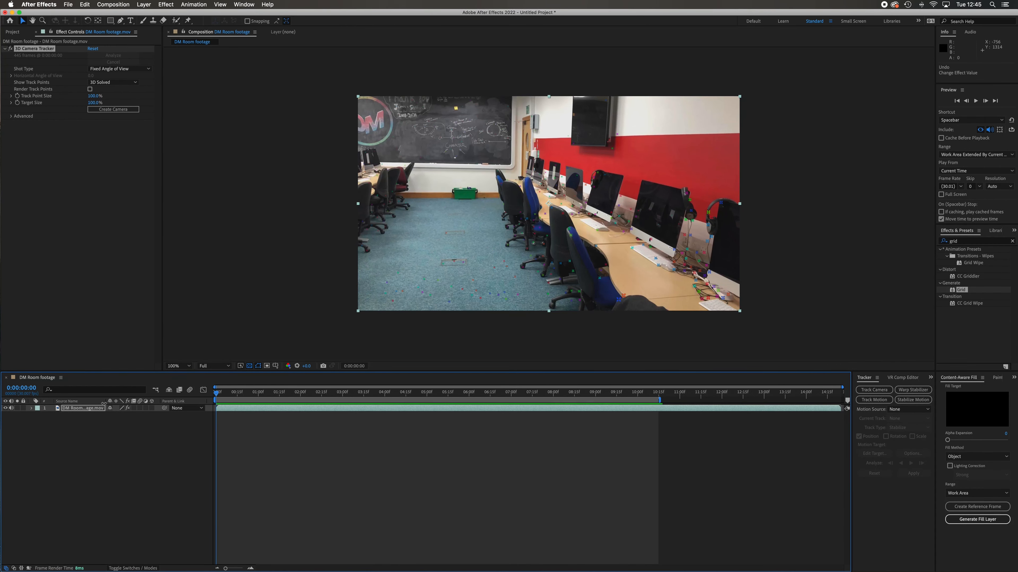
Create a camera from the footage layer's 3D Camera Tracker effect and preview the composition from the start.
left_click(86, 409)
left_click(82, 435)
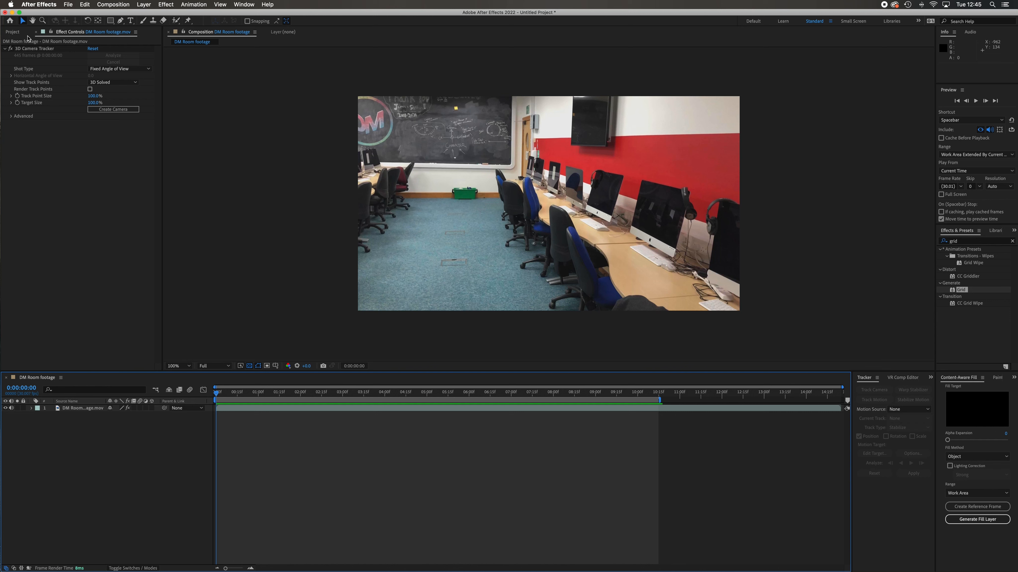
left_click(19, 34)
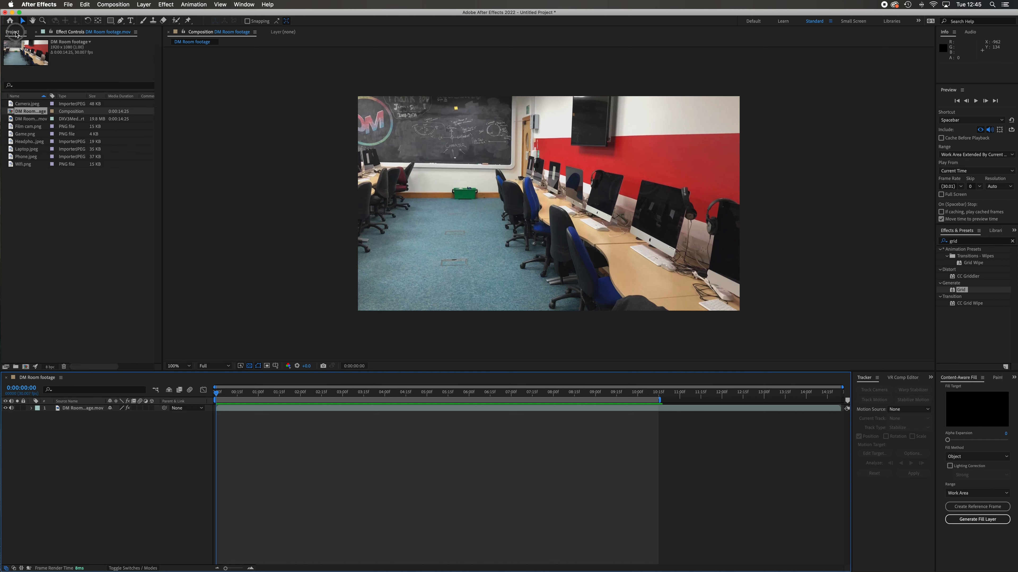
left_click(94, 33)
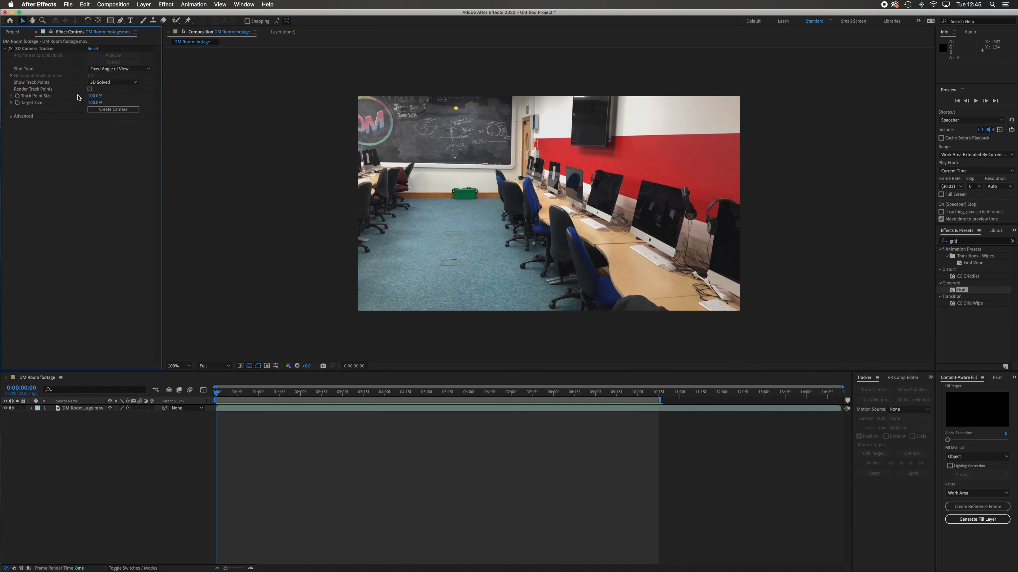
left_click(119, 113)
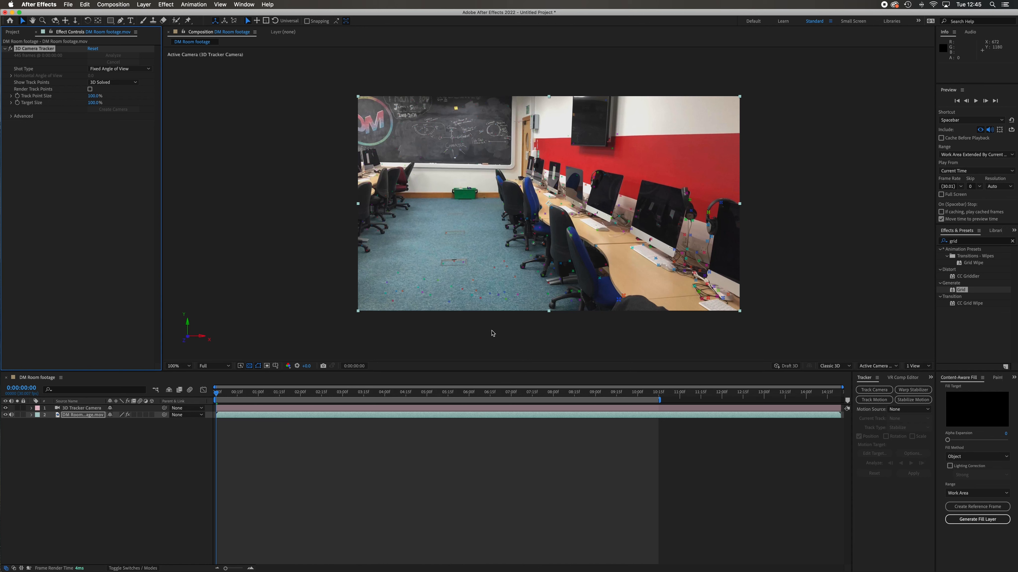
key("space")
left_click_drag(296, 399, 204, 391)
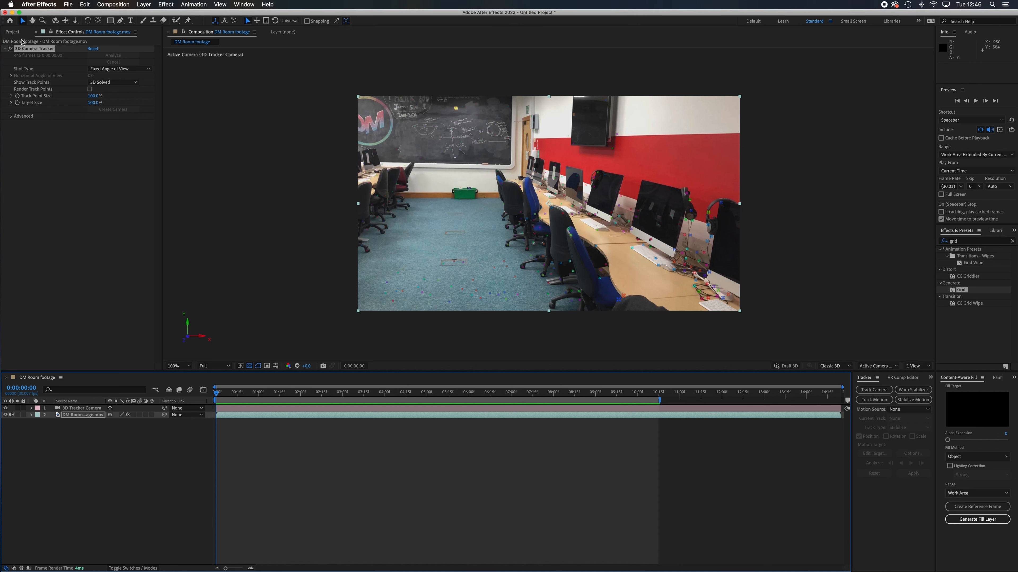
Add Wifi.png to the composition as the topmost layer, above the tracker camera.
left_click(13, 32)
left_click(80, 202)
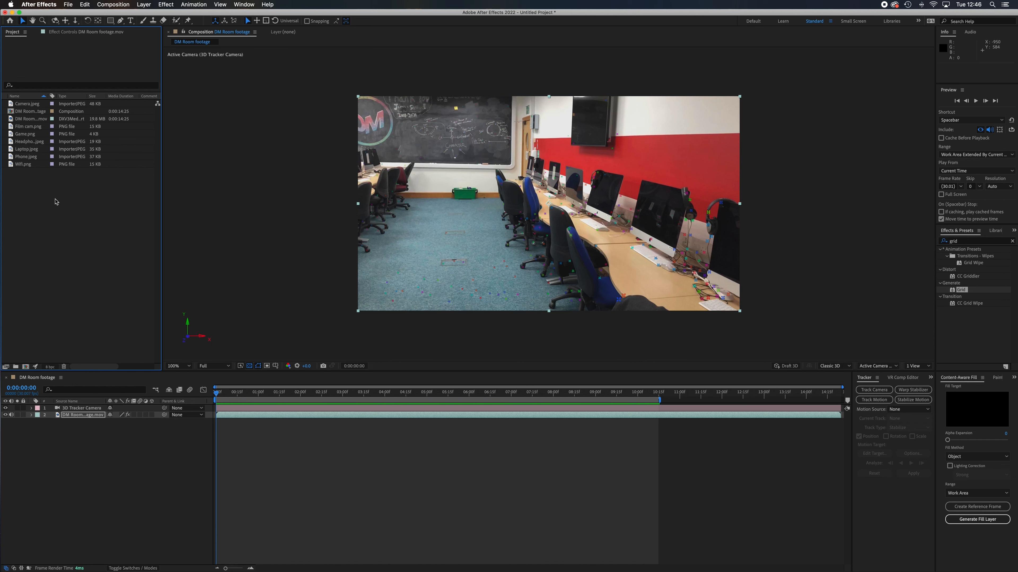
left_click(22, 164)
left_click_drag(11, 168, 86, 409)
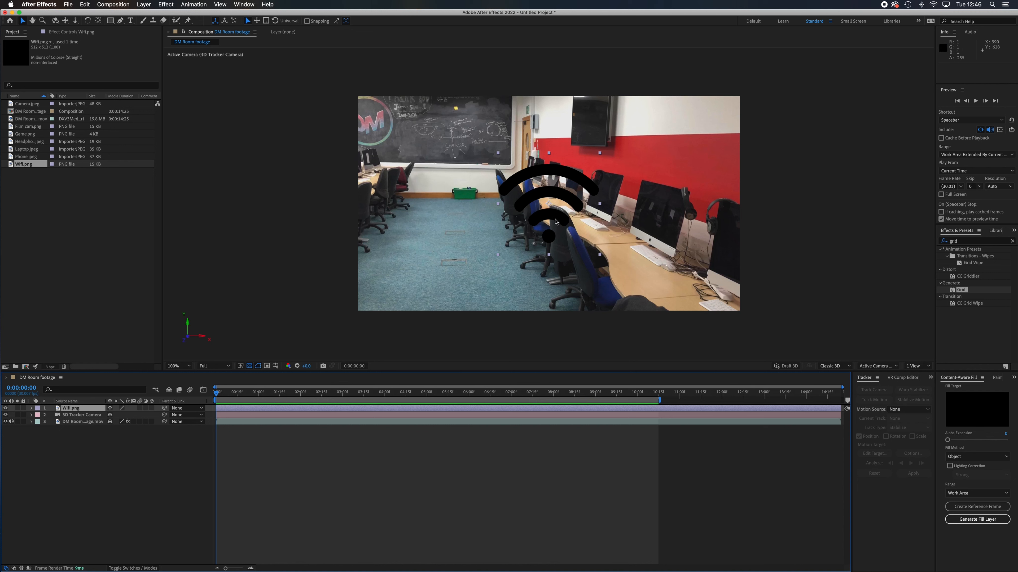
Apply the Hue/Saturation effect to the Wifi.png layer and set Master Lightness to 96.
left_click(166, 4)
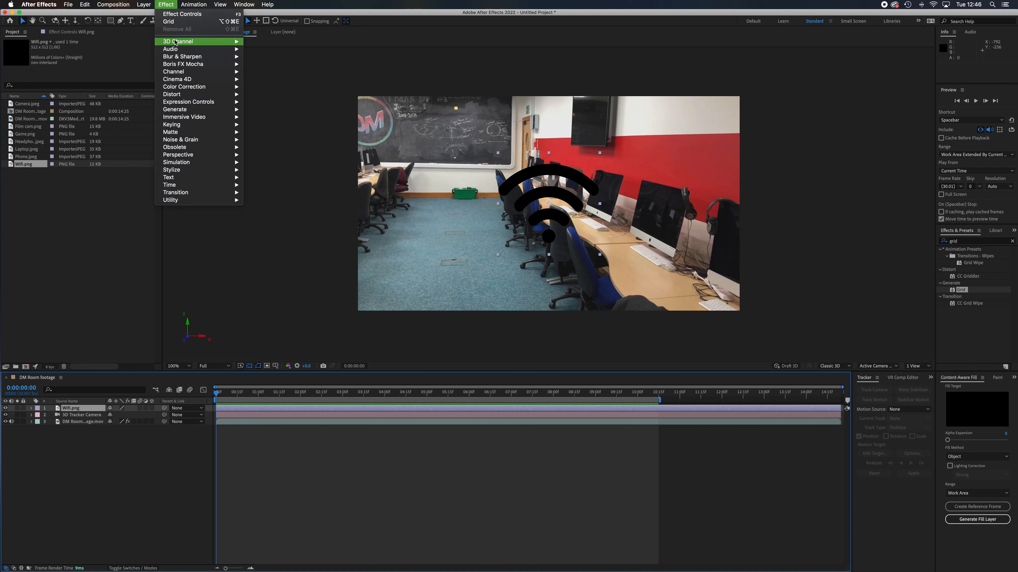
mouse_move(196, 90)
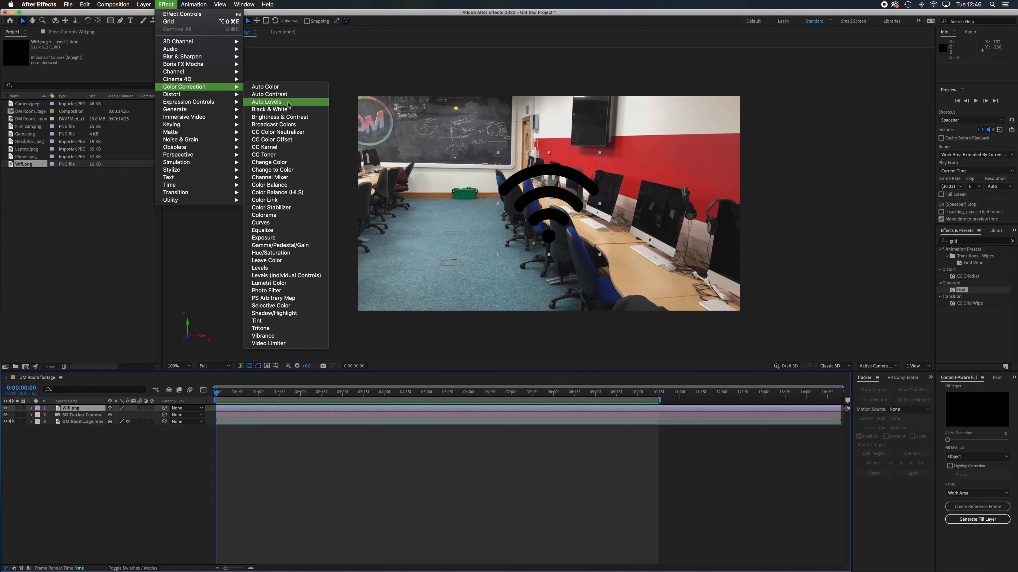
left_click(291, 253)
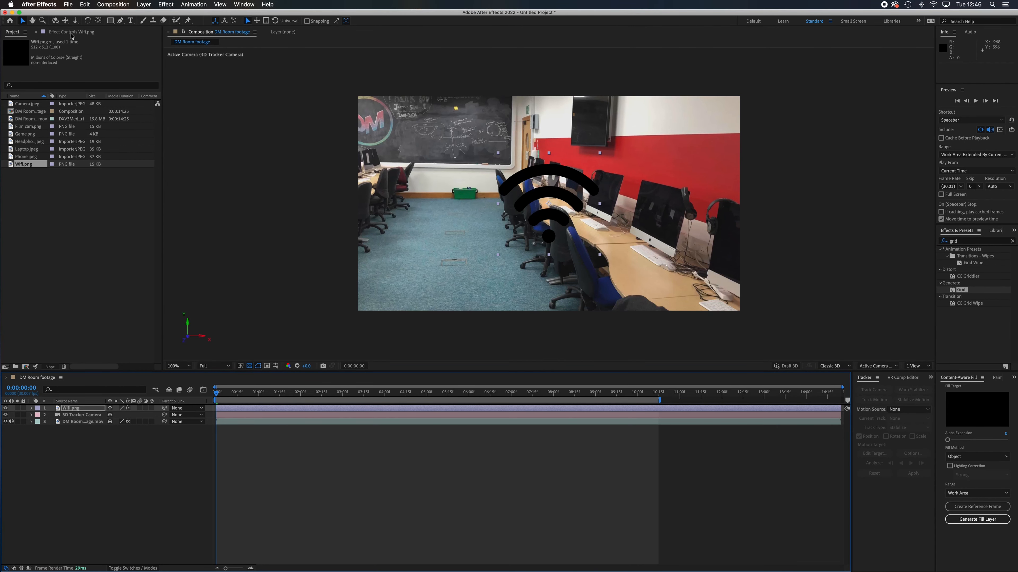
left_click(71, 33)
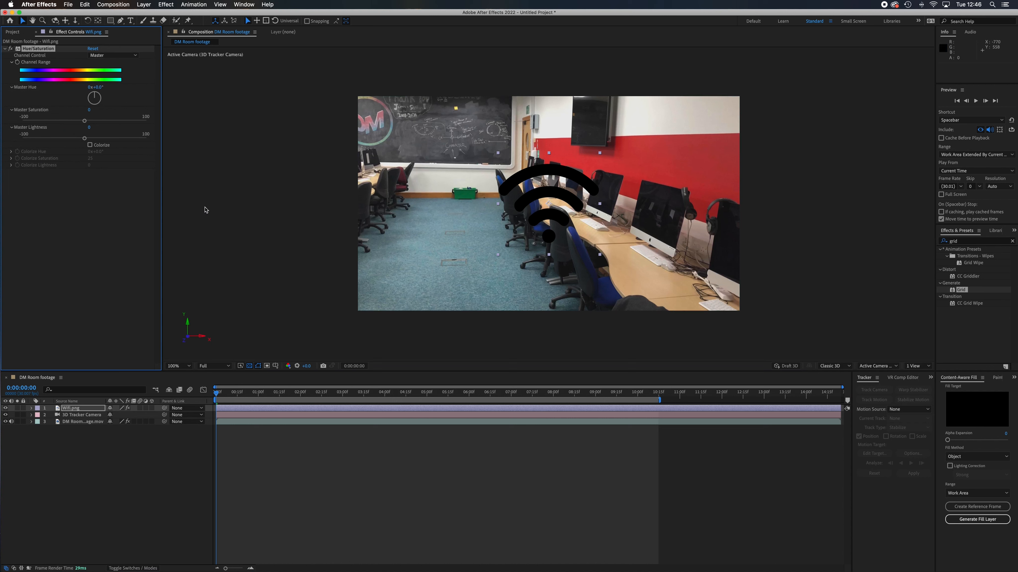
left_click_drag(85, 140, 143, 145)
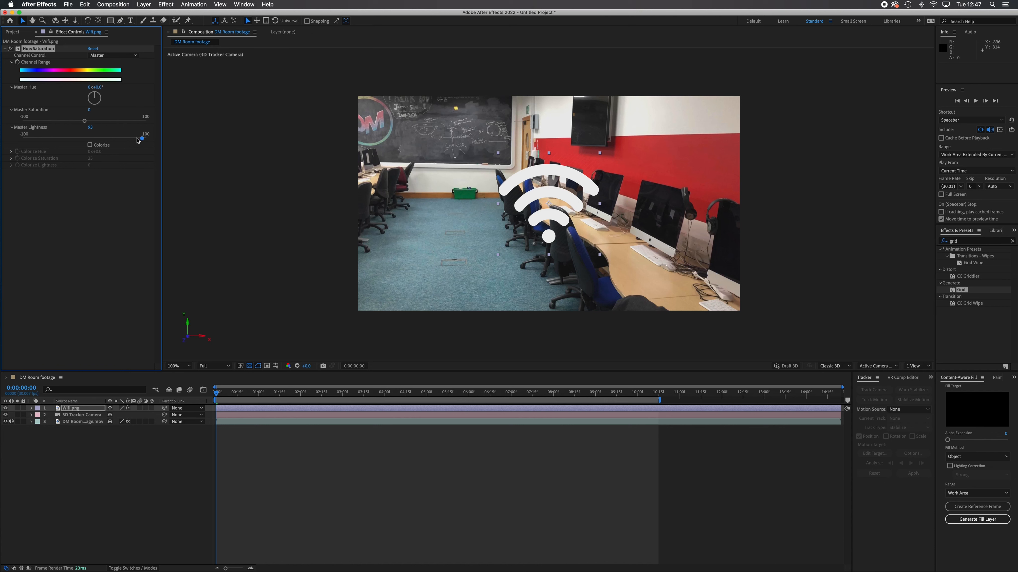
mouse_move(143, 140)
left_mouse_down()
mouse_move(129, 141)
mouse_move(159, 142)
mouse_move(144, 140)
left_mouse_up()
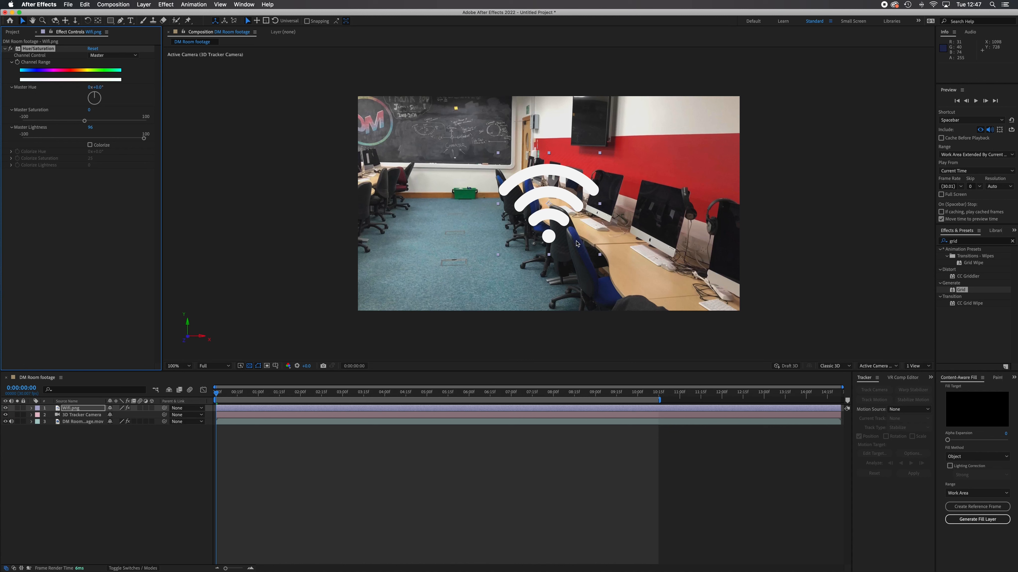
Apply the Extract keying effect to the Wifi.png layer and set its White Point to 246.
left_click(165, 5)
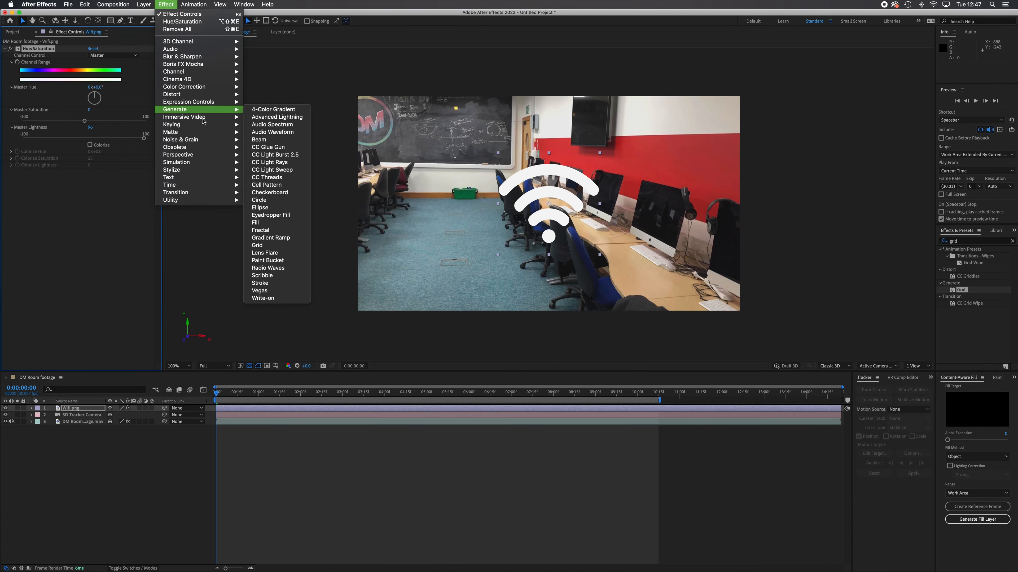
mouse_move(203, 128)
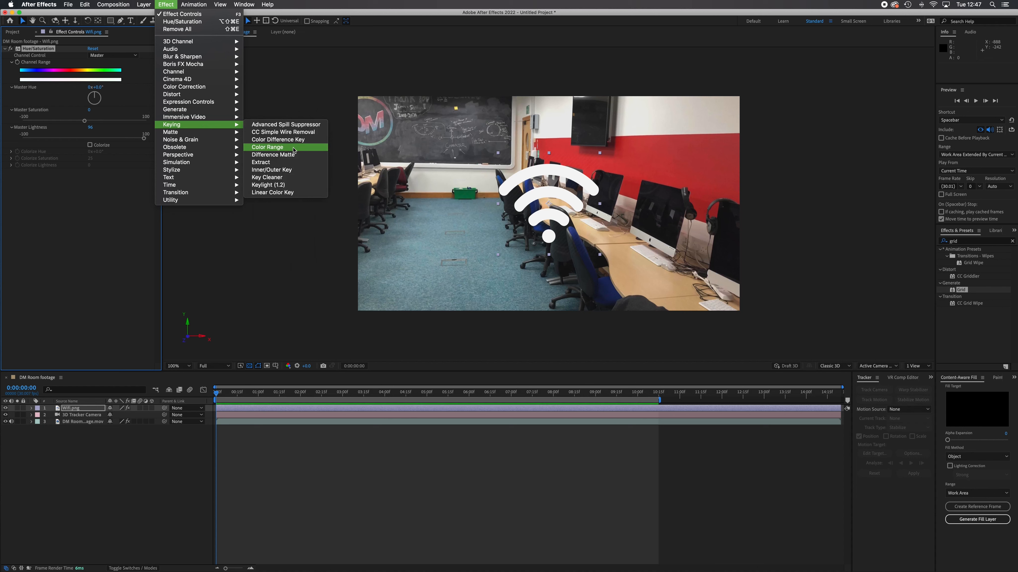
left_click(293, 164)
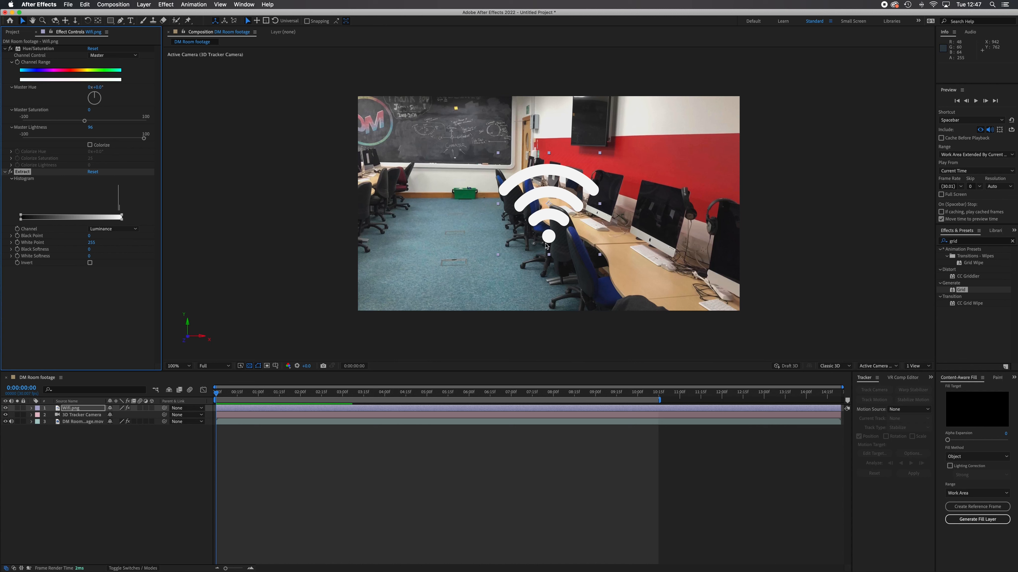
mouse_move(21, 217)
left_mouse_down()
mouse_move(125, 218)
mouse_move(6, 217)
left_mouse_up()
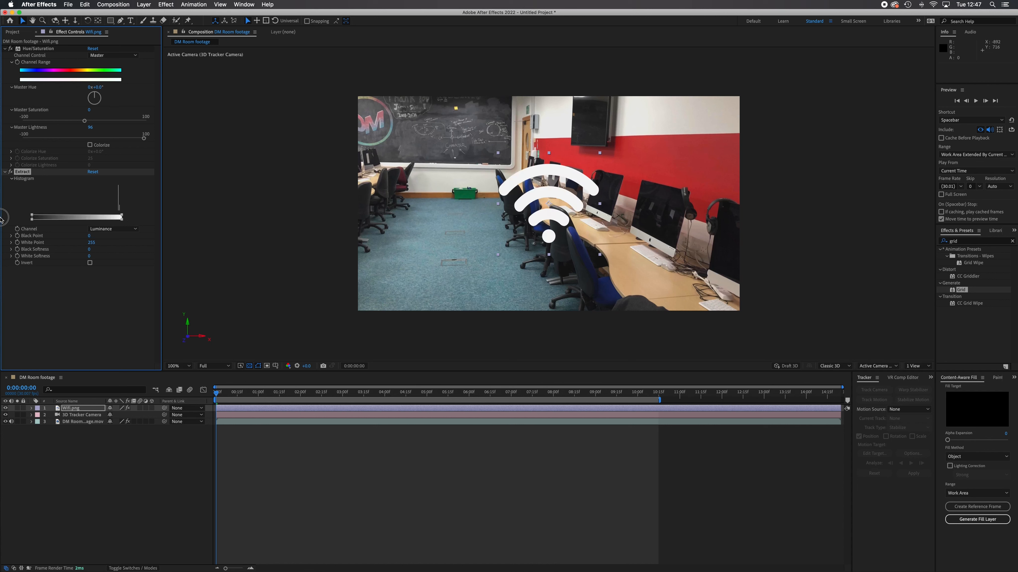
left_click_drag(123, 217, 119, 217)
Turn the Wifi.png layer into a 3D layer at the first frame and reveal its Transform properties.
left_click_drag(216, 397, 176, 398)
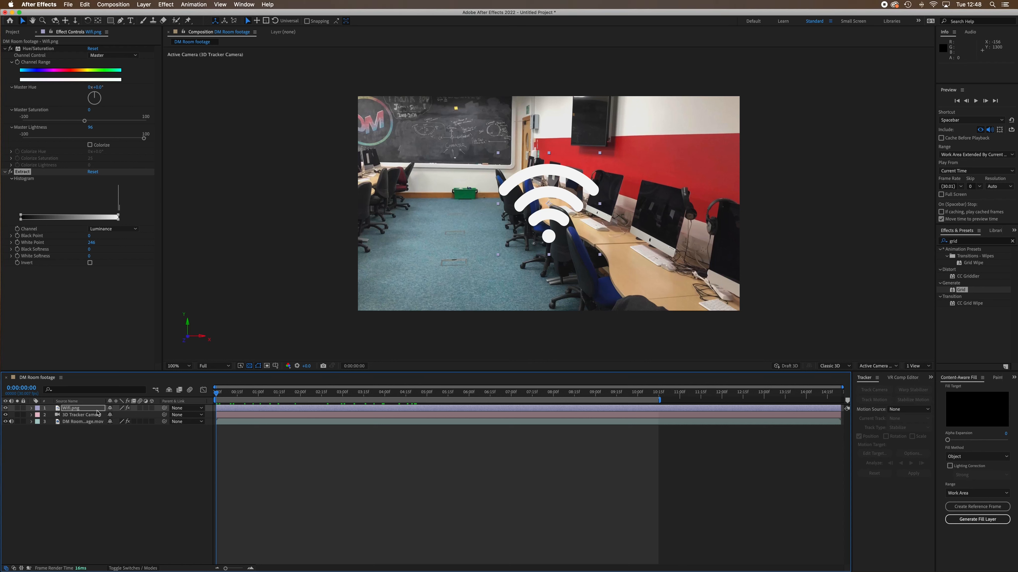
left_click(152, 408)
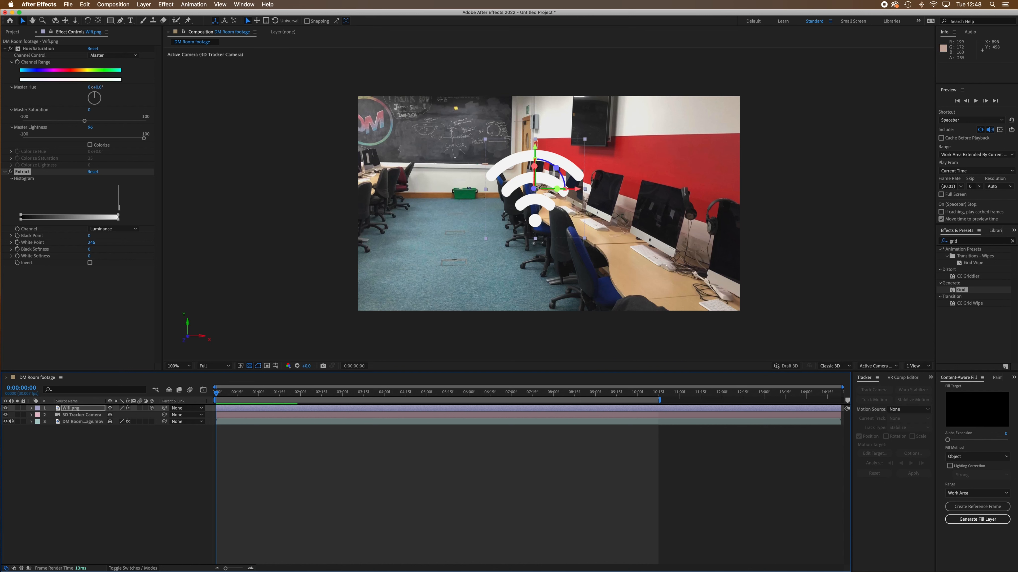
left_click(31, 409)
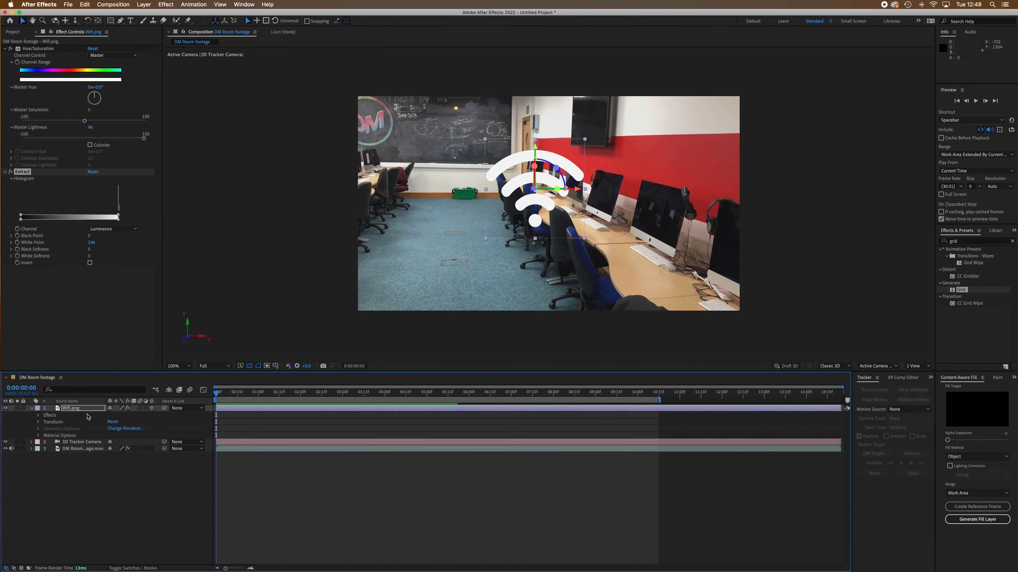
left_click(38, 423)
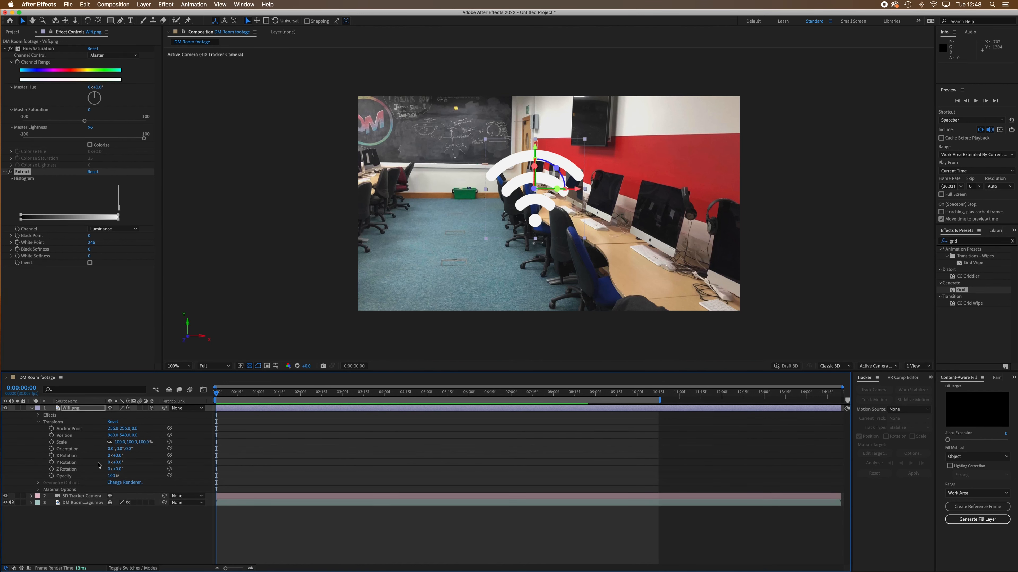
Try rotating the Wifi.png layer around its 3D axes, and undo the rotation changes.
left_click_drag(121, 459, 121, 471)
key("super+z")
key("super+z")
Switch Wifi.png to 2D, try changing its two-axis position, and make it a 3D layer again.
left_click(152, 409)
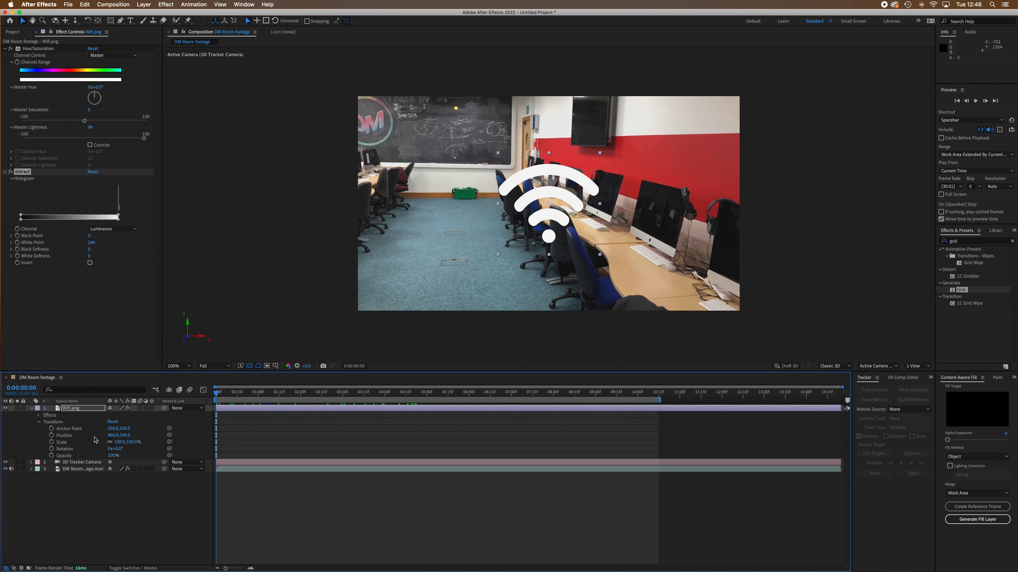
left_click(111, 436)
mouse_move(111, 436)
left_mouse_down()
mouse_move(160, 436)
mouse_move(101, 437)
left_mouse_up()
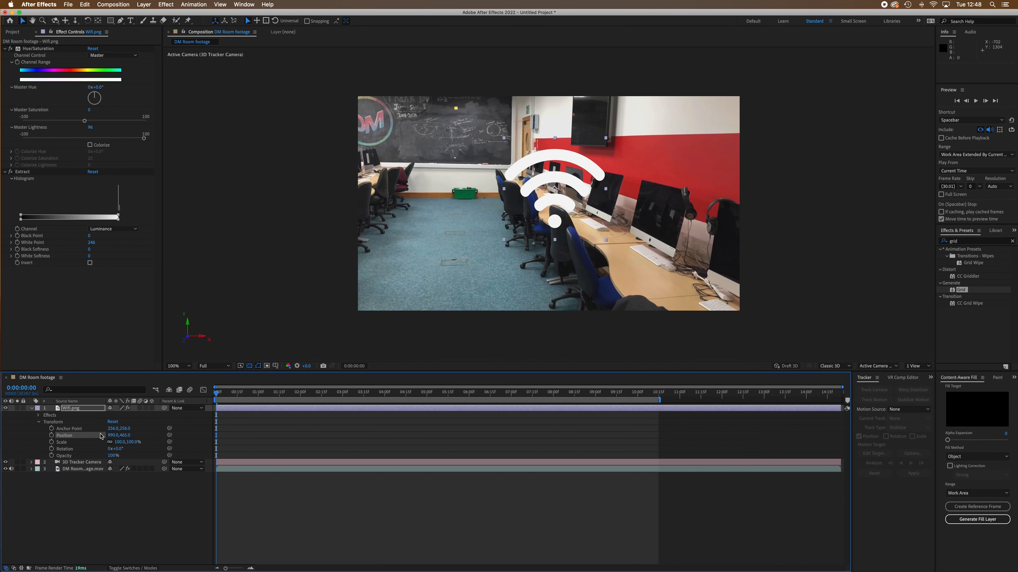
left_click(152, 408)
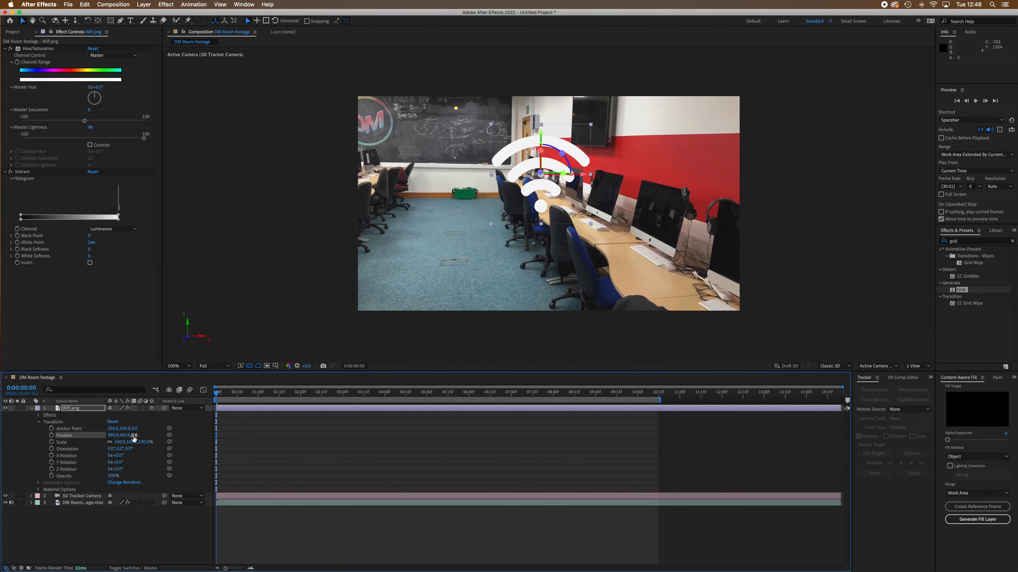
Try pushing the Wifi.png layer back in Z depth and shifting it sideways, undoing the depth changes.
mouse_move(135, 438)
left_mouse_down()
mouse_move(60, 431)
mouse_move(379, 444)
mouse_move(119, 445)
mouse_move(150, 448)
left_mouse_up()
key("super+z")
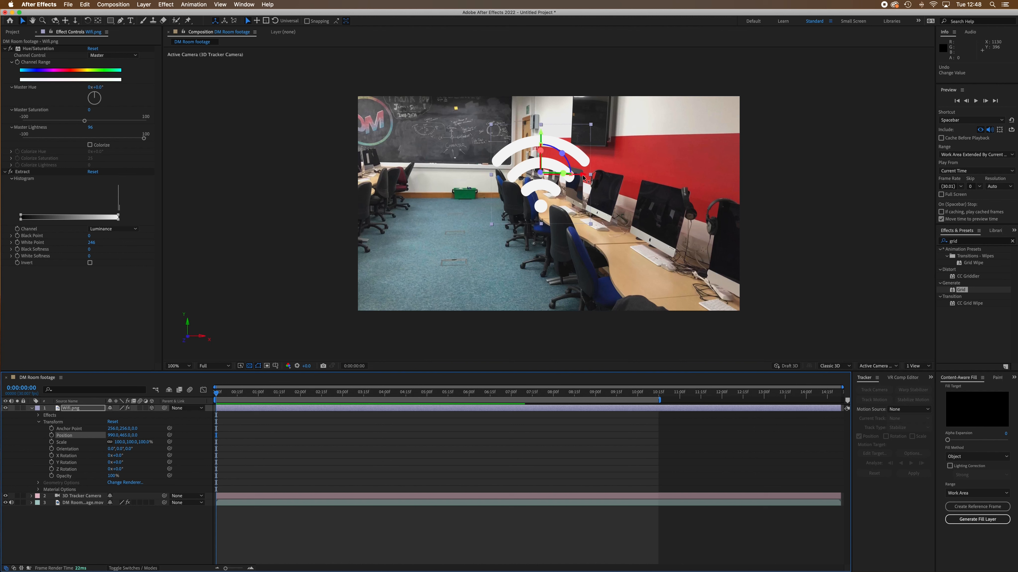
left_click_drag(583, 179, 529, 189)
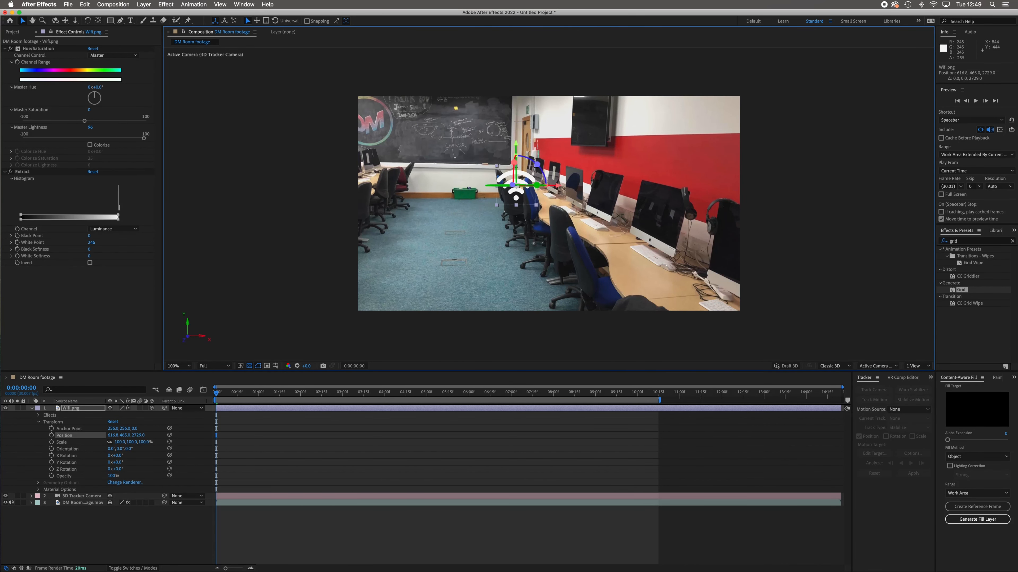
key("super+z")
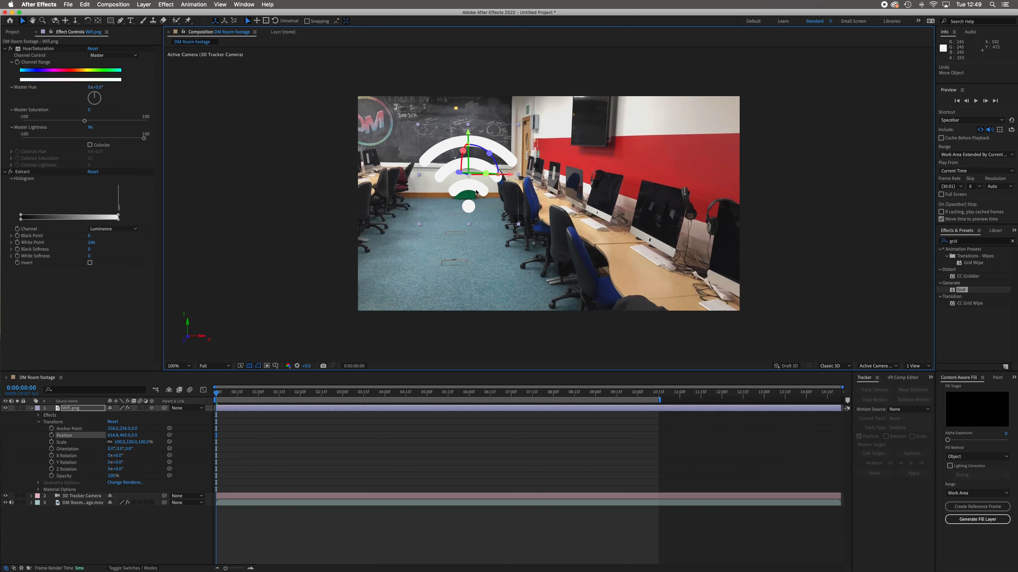
Move the Wifi.png layer over the desks to about 1200.9, 621.9, -7.6, and preview the footage before returning to the first frame.
left_click_drag(481, 192, 627, 210)
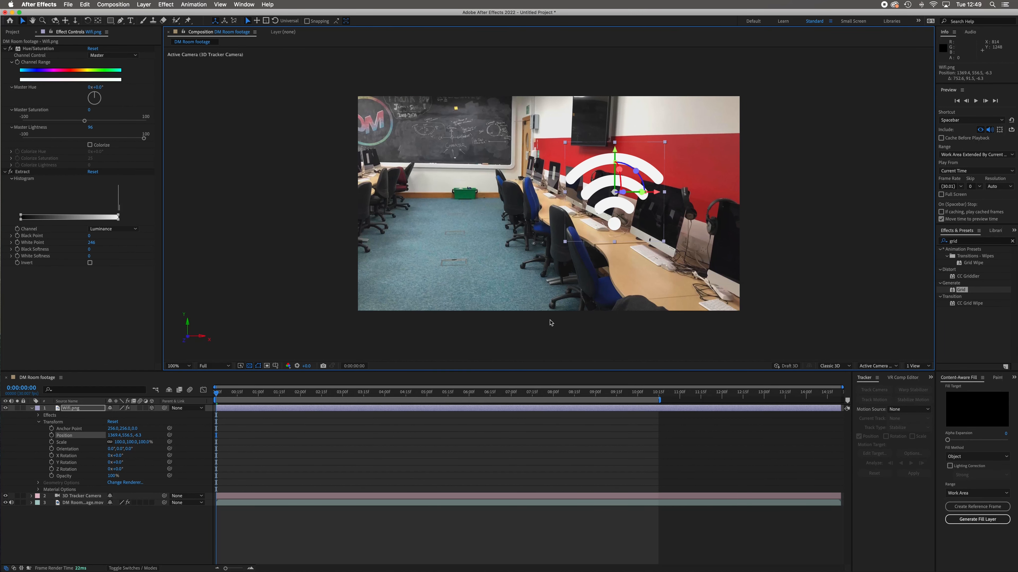
left_click_drag(612, 225, 581, 236)
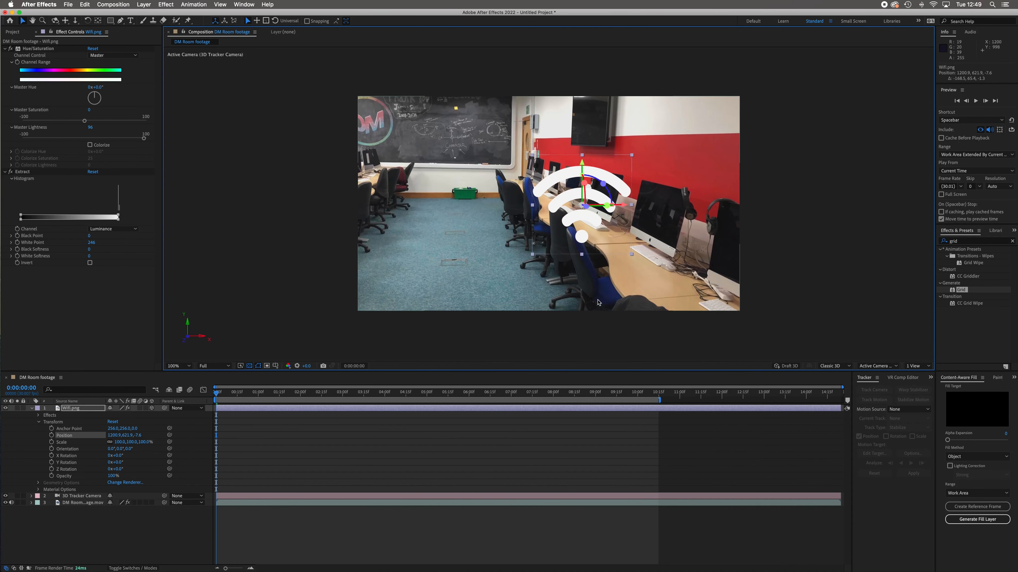
left_click(253, 329)
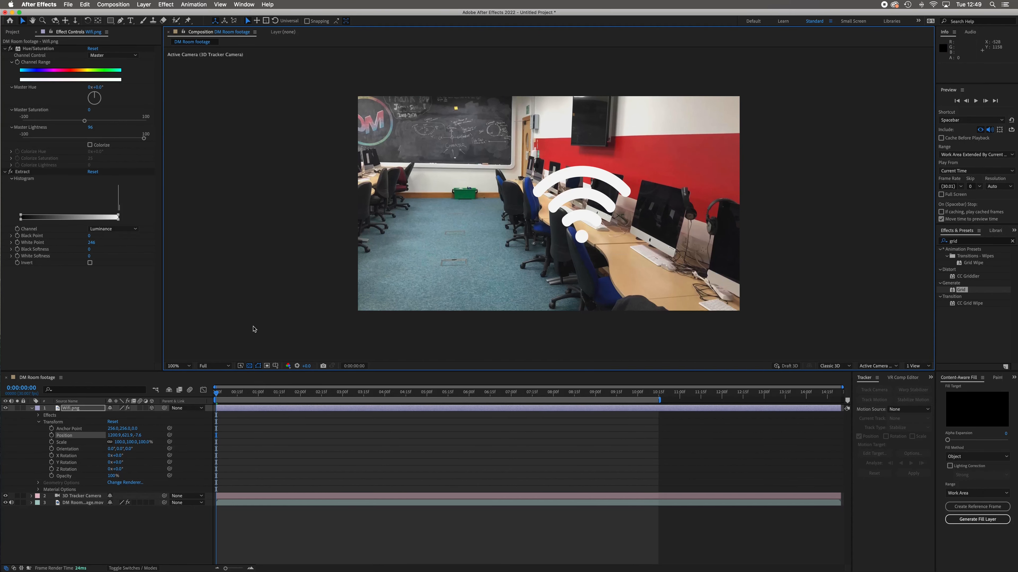
key("space")
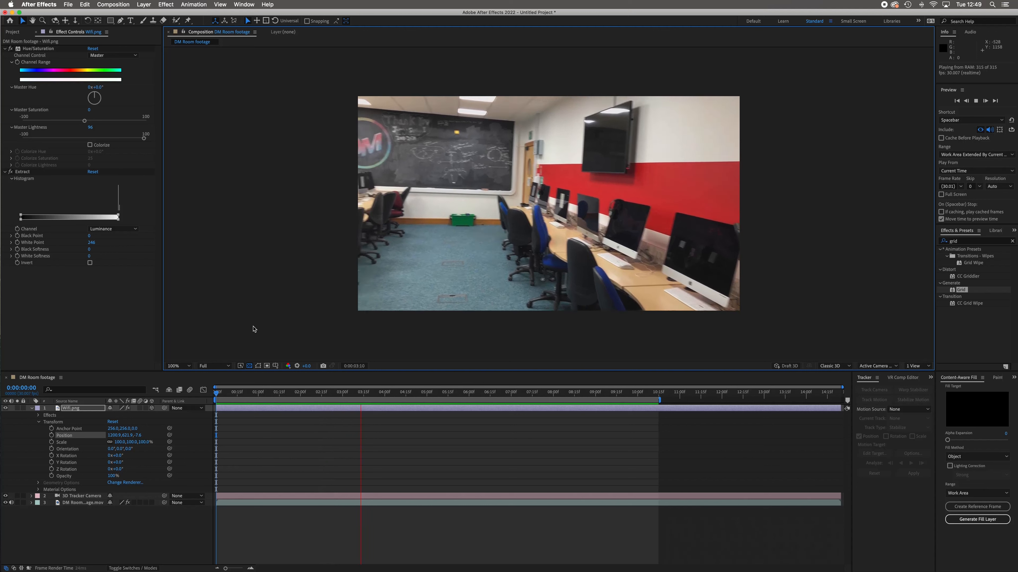
key("space")
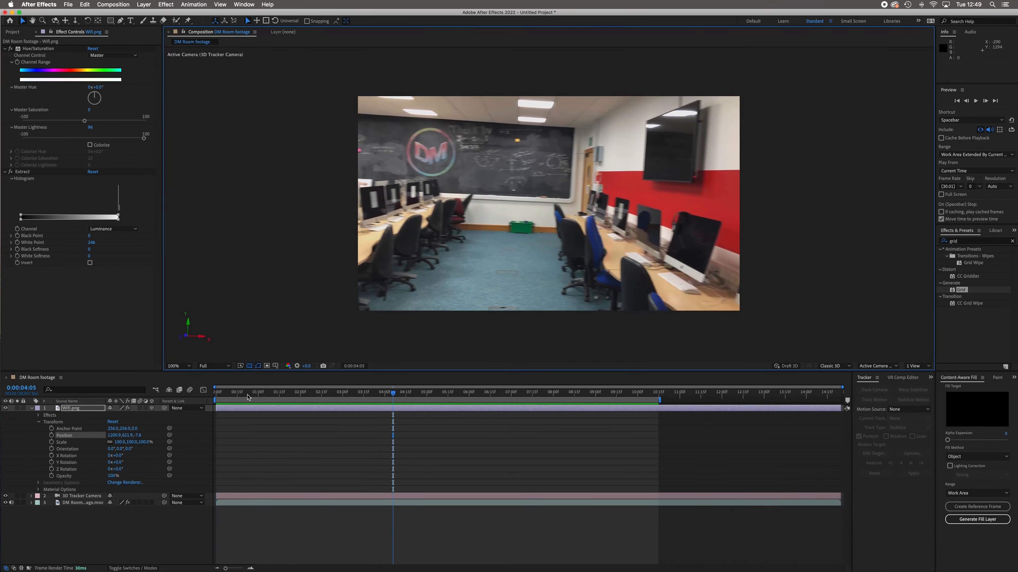
key("Home")
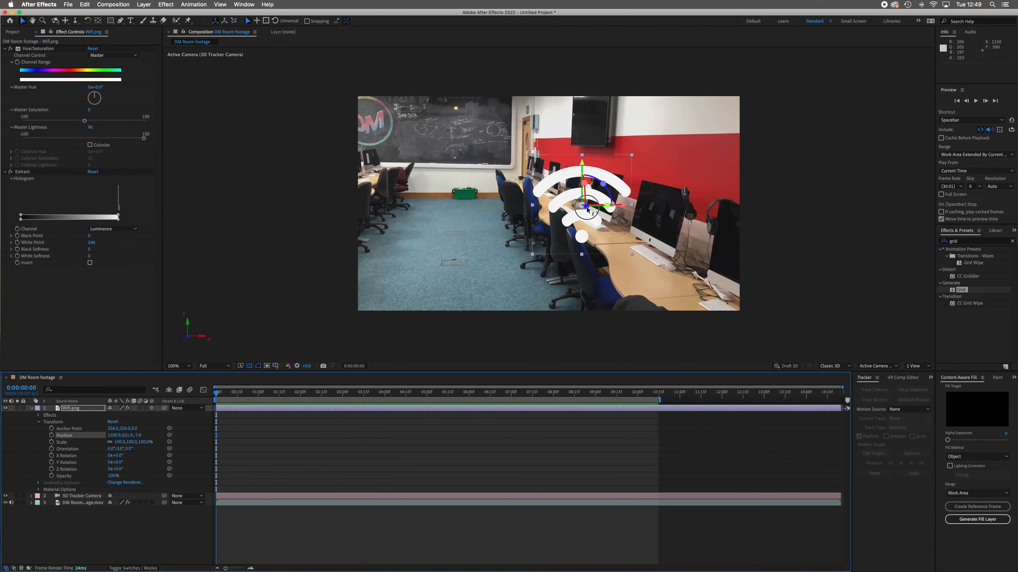
Push the Wifi.png layer back to a Z position of about 3821.7 and scale it to 274%.
left_click_drag(588, 210, 551, 201)
left_click_drag(552, 200, 552, 201)
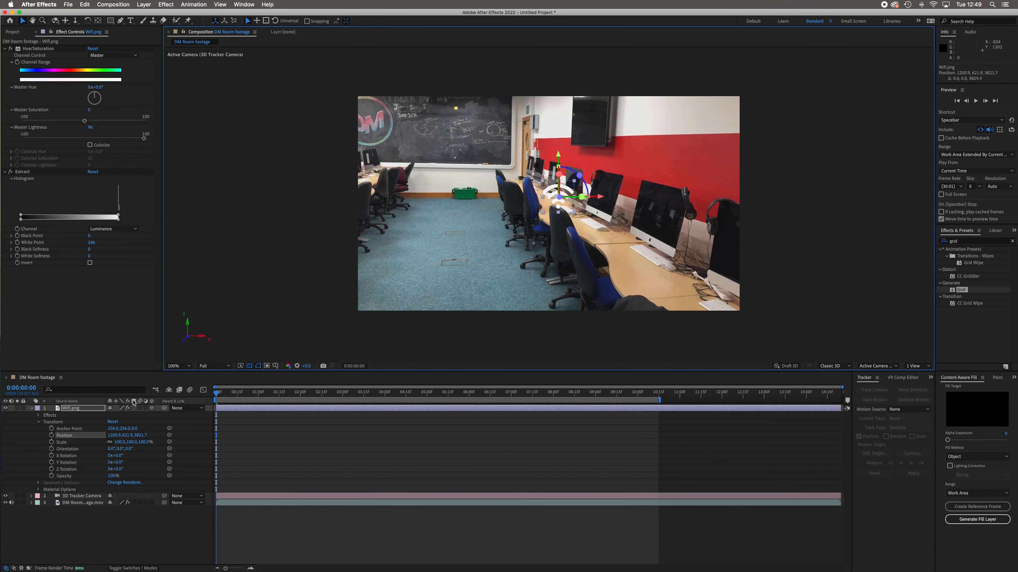
left_click_drag(119, 443, 202, 452)
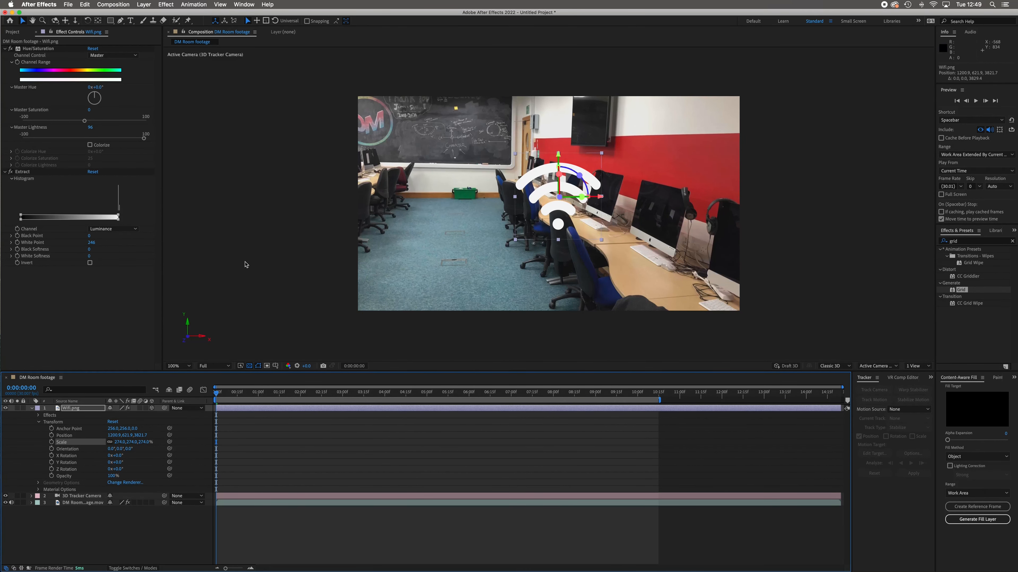
Preview the footage, return to the first frame, and shift Wifi.png along the X axis to about 1724.7.
key("space")
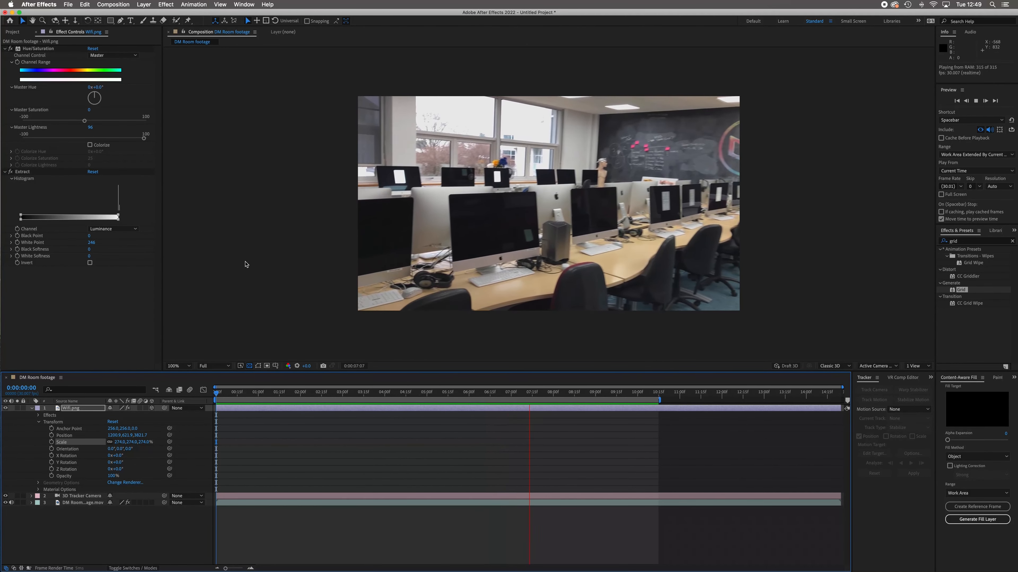
key("space")
left_click_drag(530, 396, 190, 396)
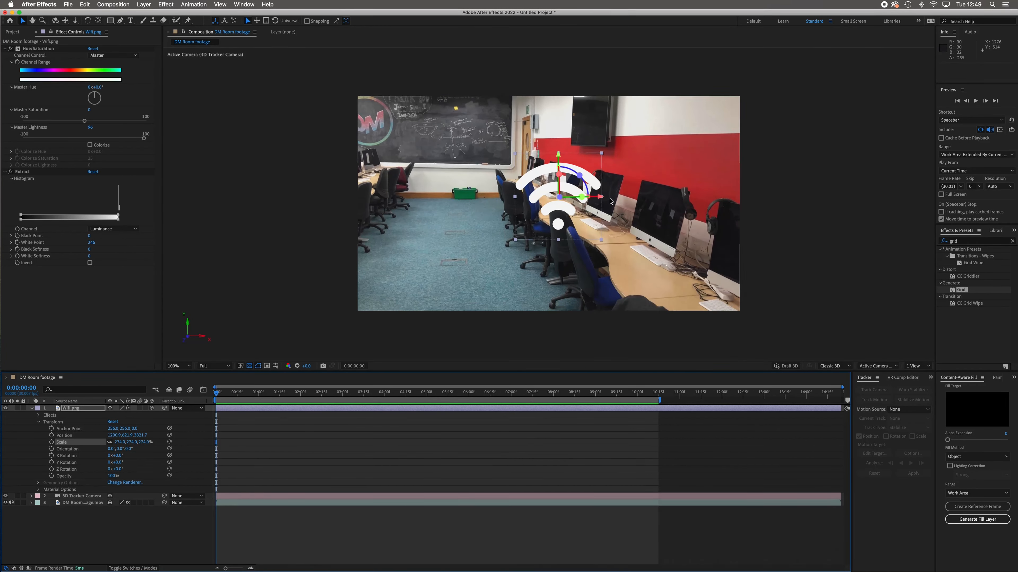
left_click_drag(600, 199, 632, 197)
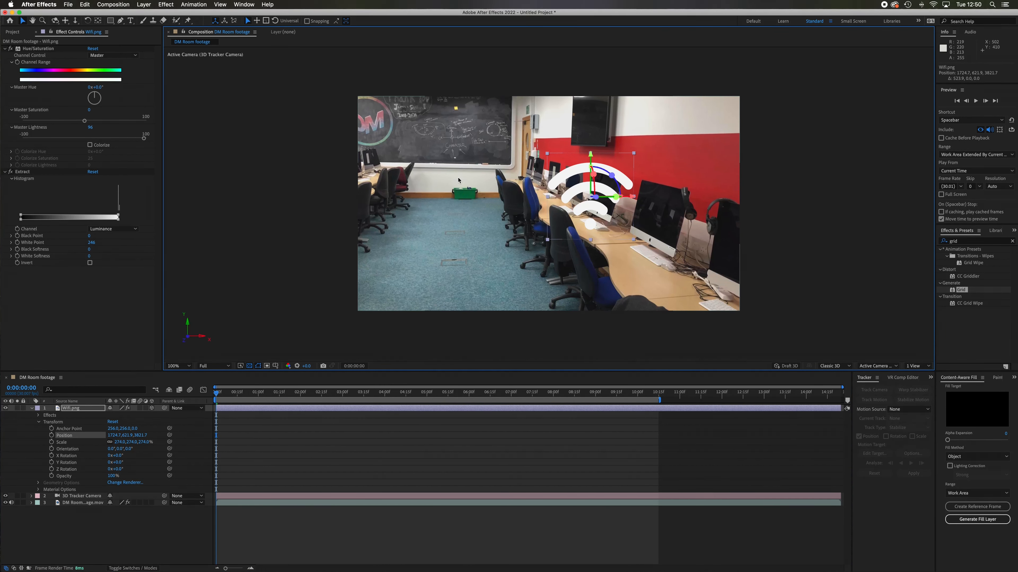
Add Phone.jpeg as the topmost layer and draw a rectangular mask around the phone that excludes the VectorStock banner.
left_click(13, 32)
left_click(23, 158)
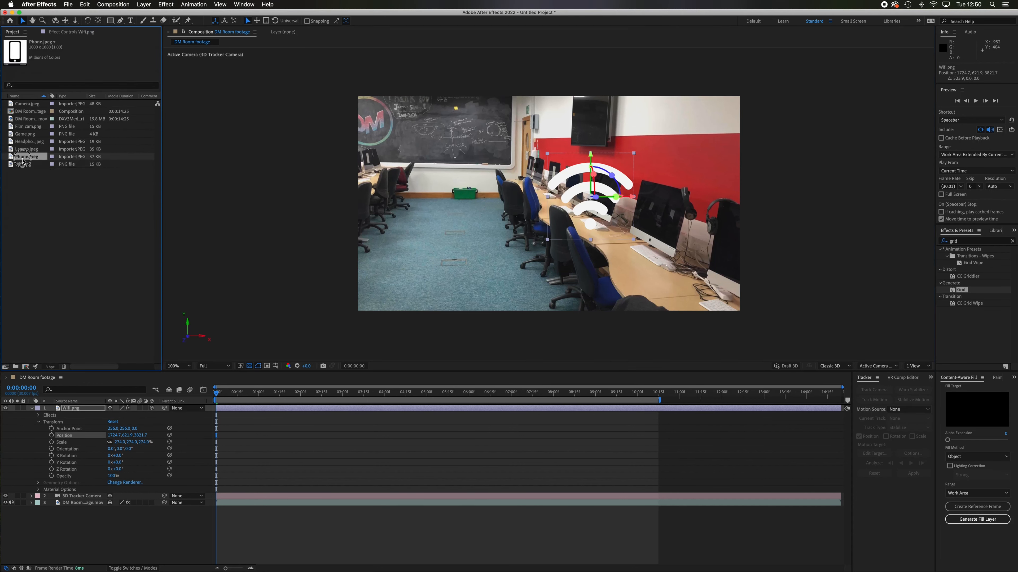
left_click_drag(13, 158, 92, 403)
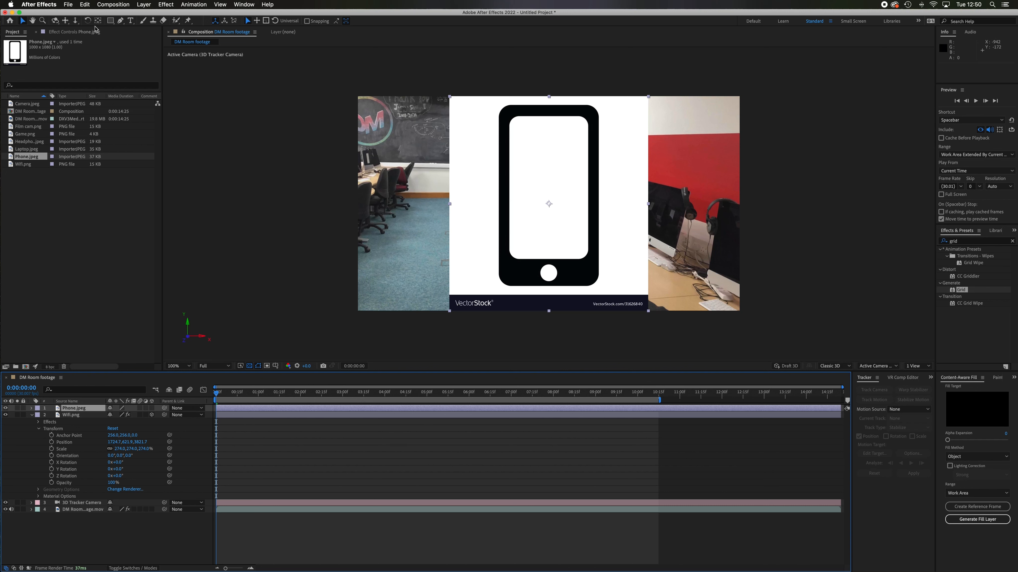
left_click(113, 22)
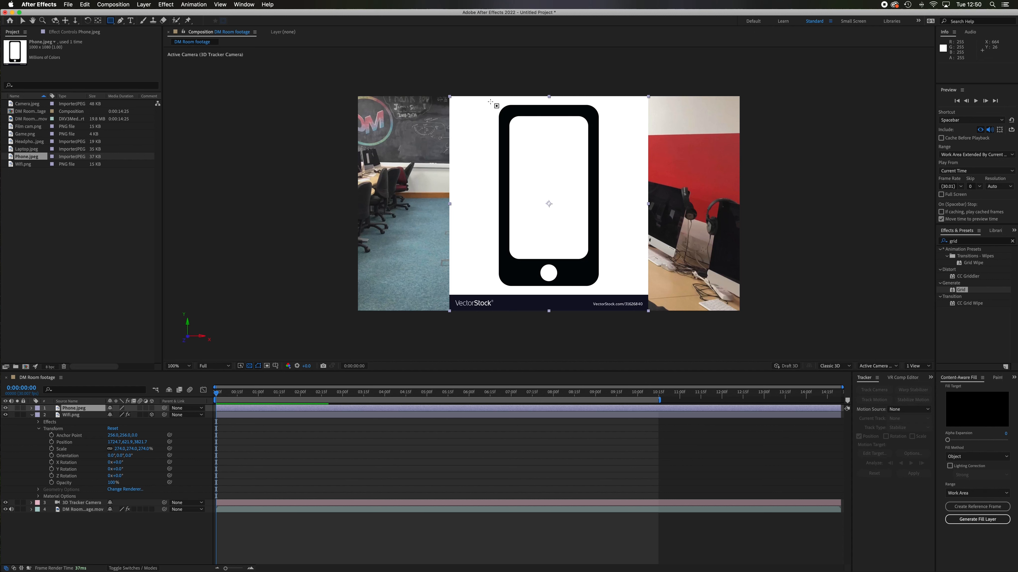
left_click_drag(491, 102, 607, 289)
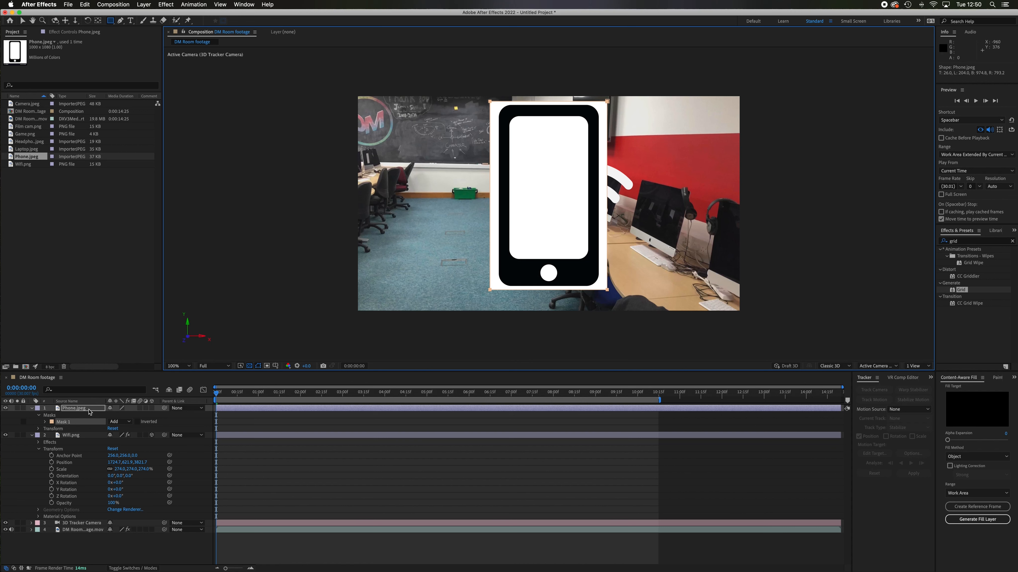
Apply the Extract keying effect to the Phone.jpeg layer and lower its White Point to 25.
left_click(89, 411)
left_click(166, 5)
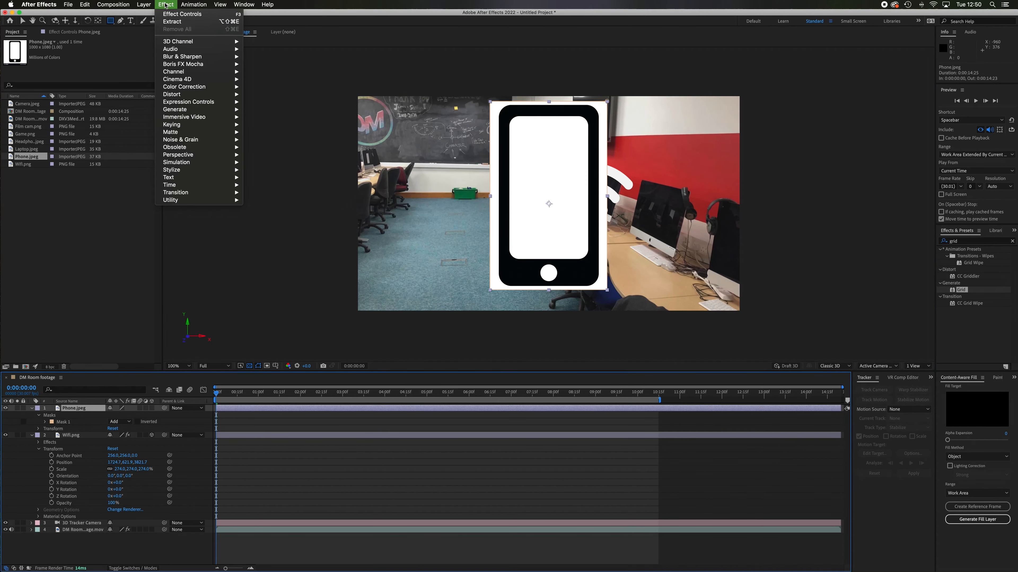
mouse_move(194, 127)
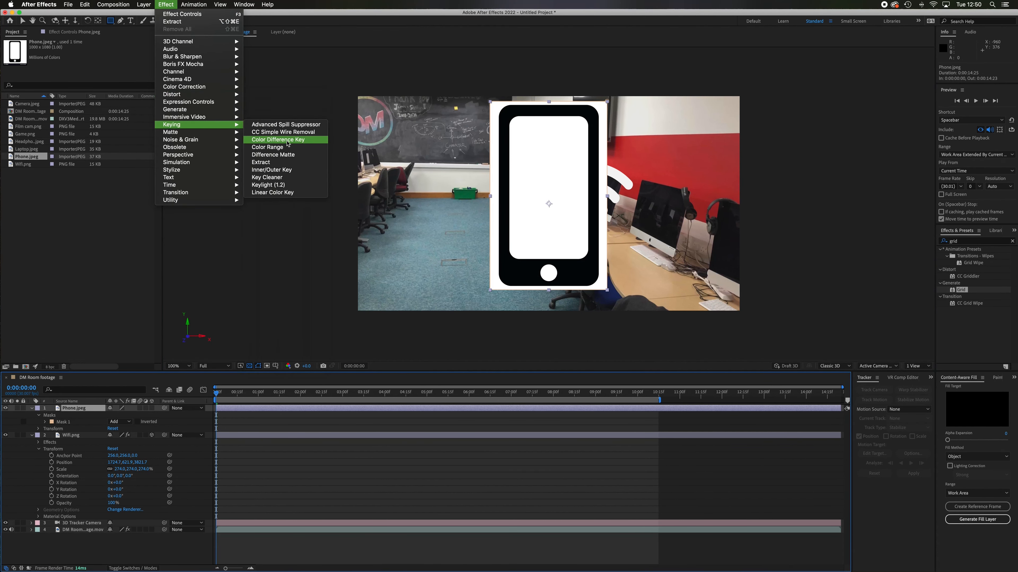
left_click(287, 163)
key("v")
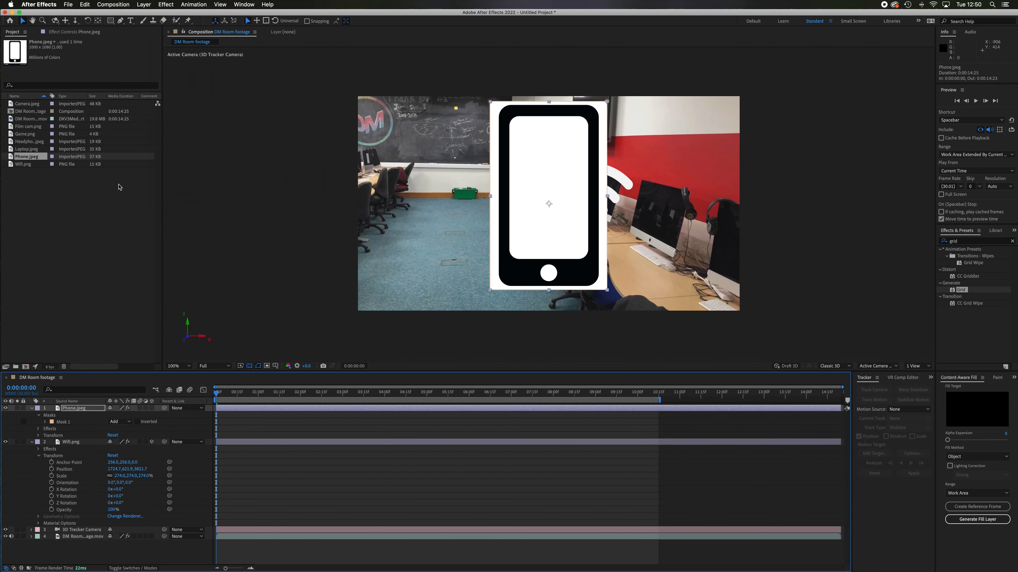
left_click(76, 34)
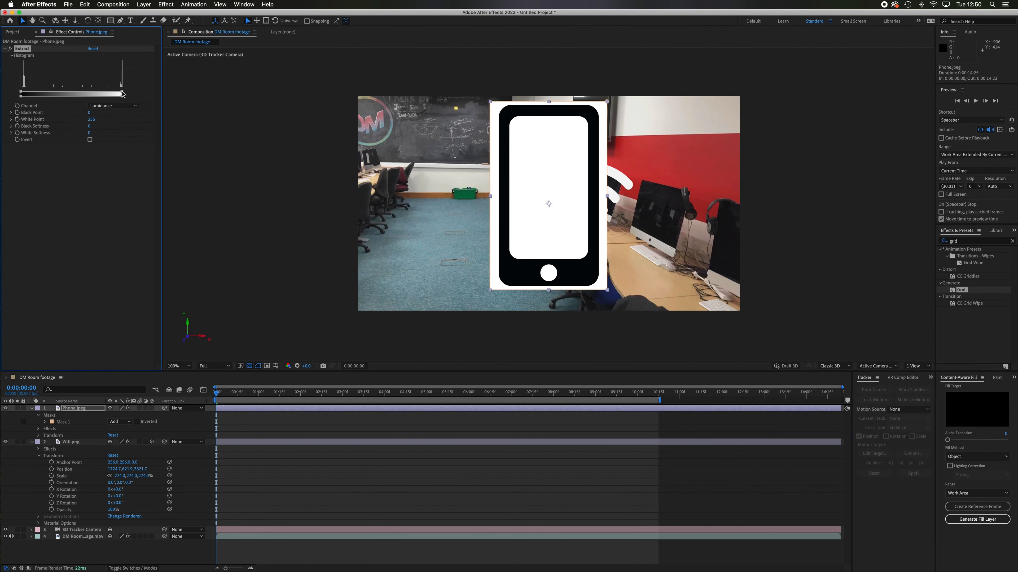
left_click_drag(123, 94, 23, 94)
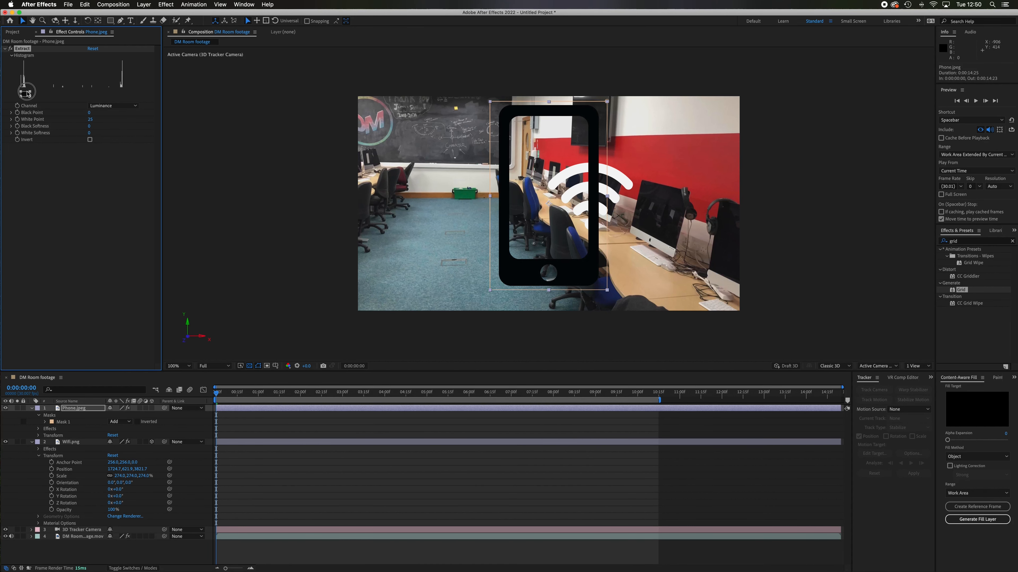
Inspect the phone's keyed edges up close, and refine the Extract effect with White Softness 255 and White Point 2.
key("period")
key("period")
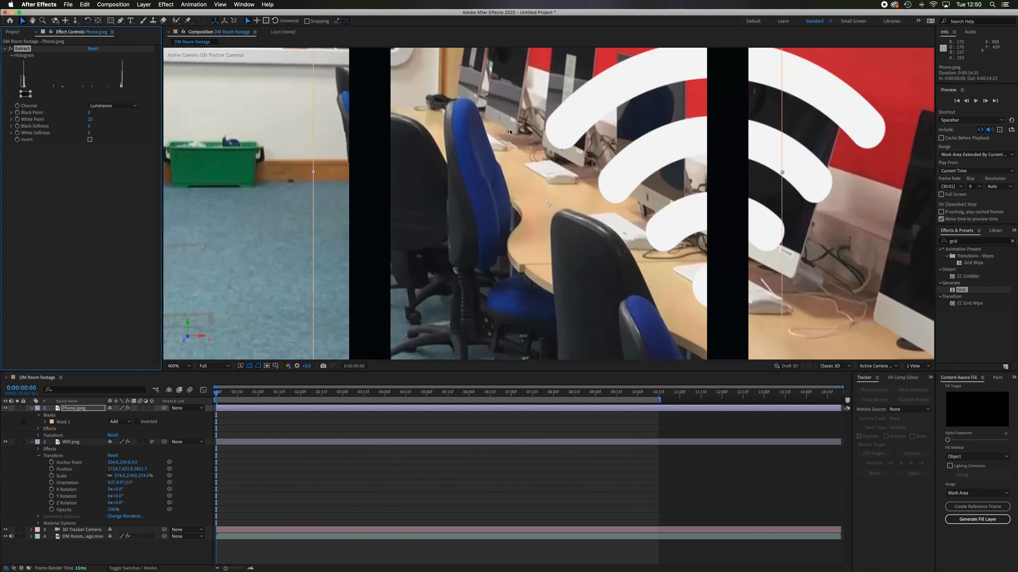
key("space")
left_click_drag(511, 134, 526, 289)
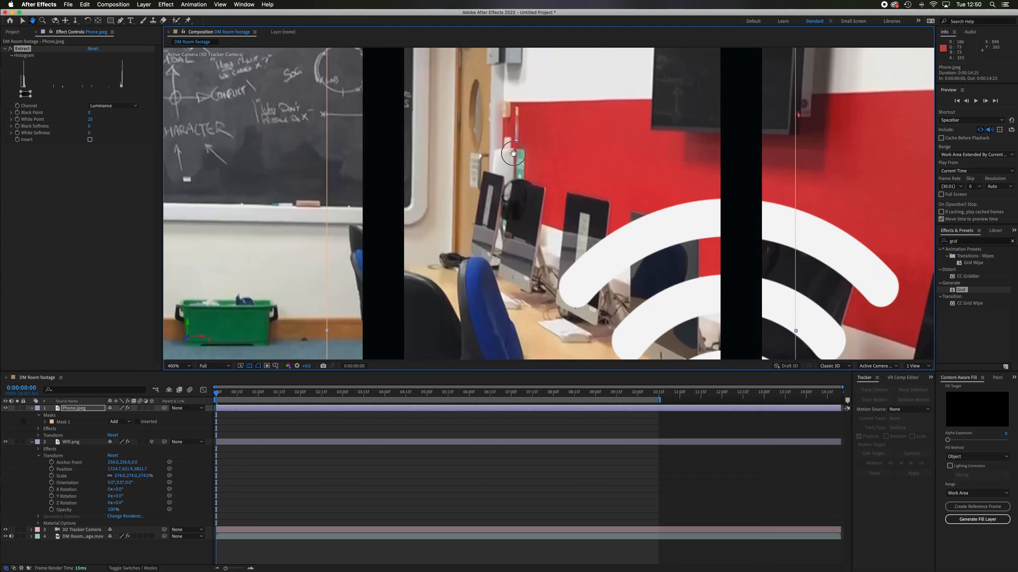
left_click_drag(506, 71, 510, 182)
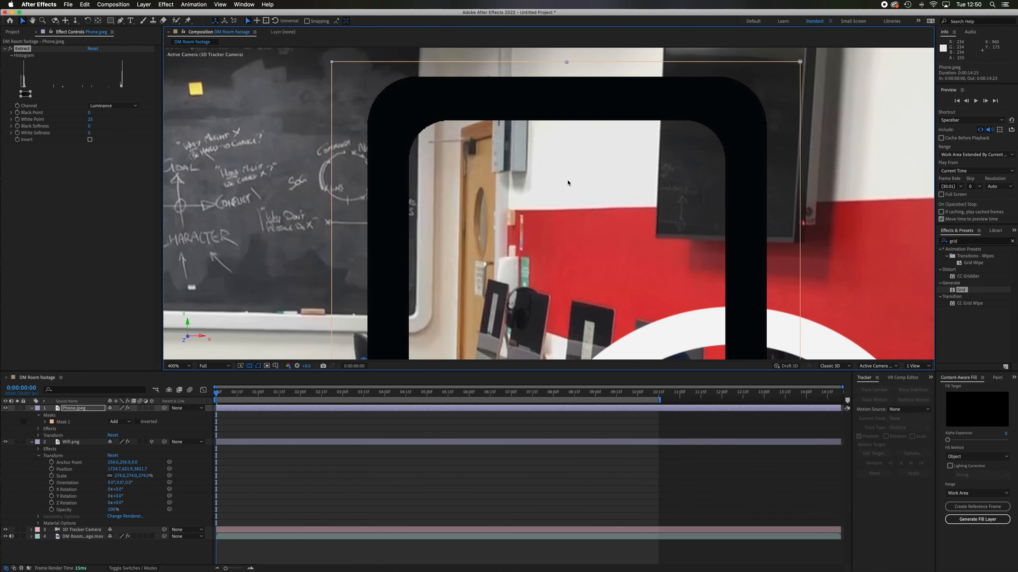
key("comma")
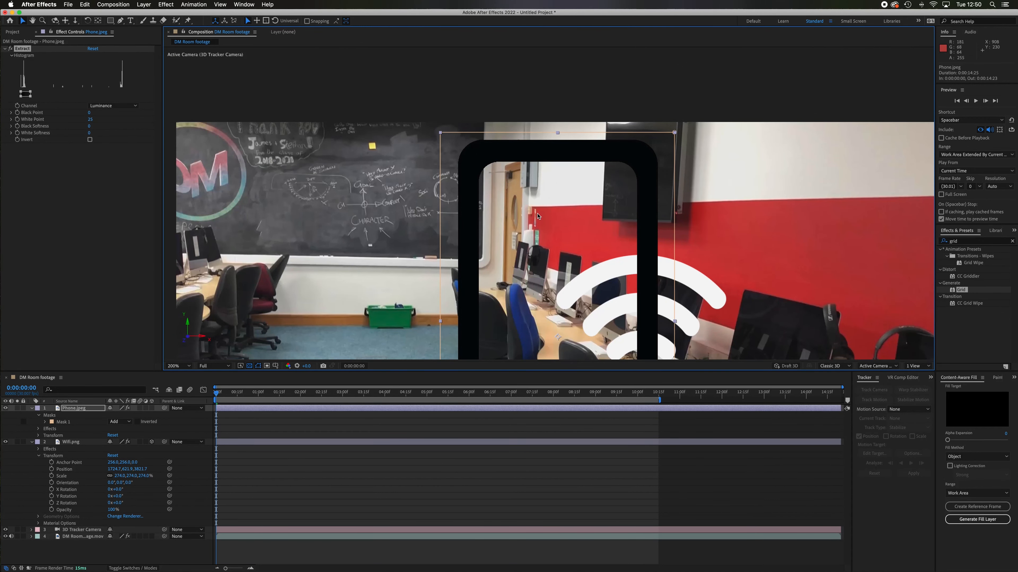
key("space")
left_click_drag(531, 230, 526, 168)
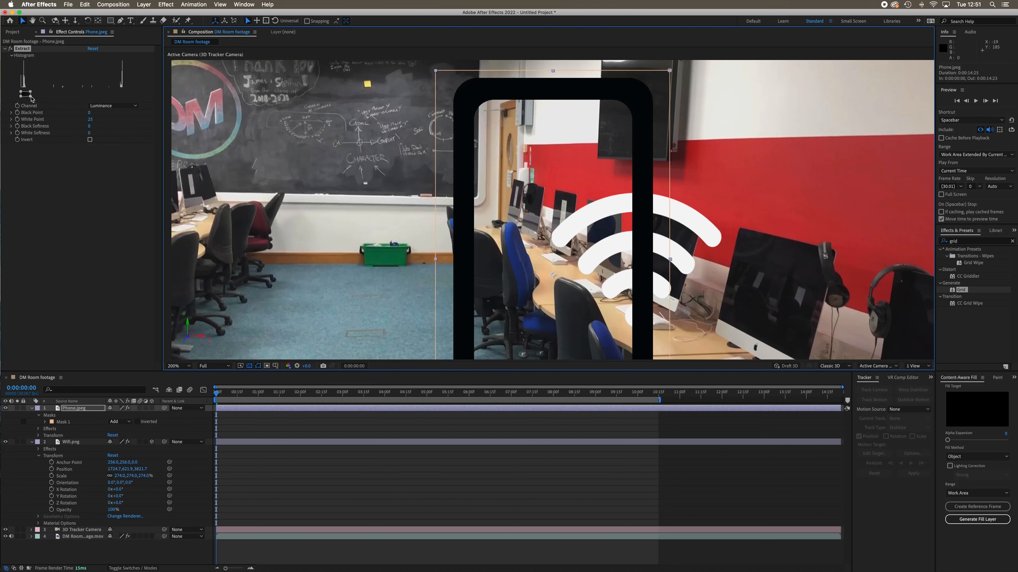
left_click_drag(32, 98, 2, 101)
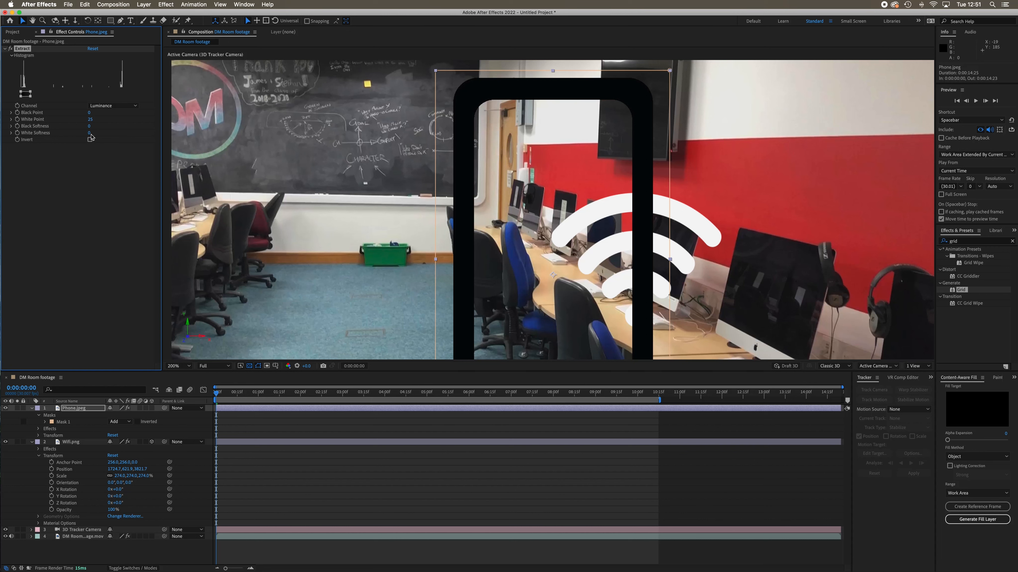
left_click_drag(90, 134, 265, 143)
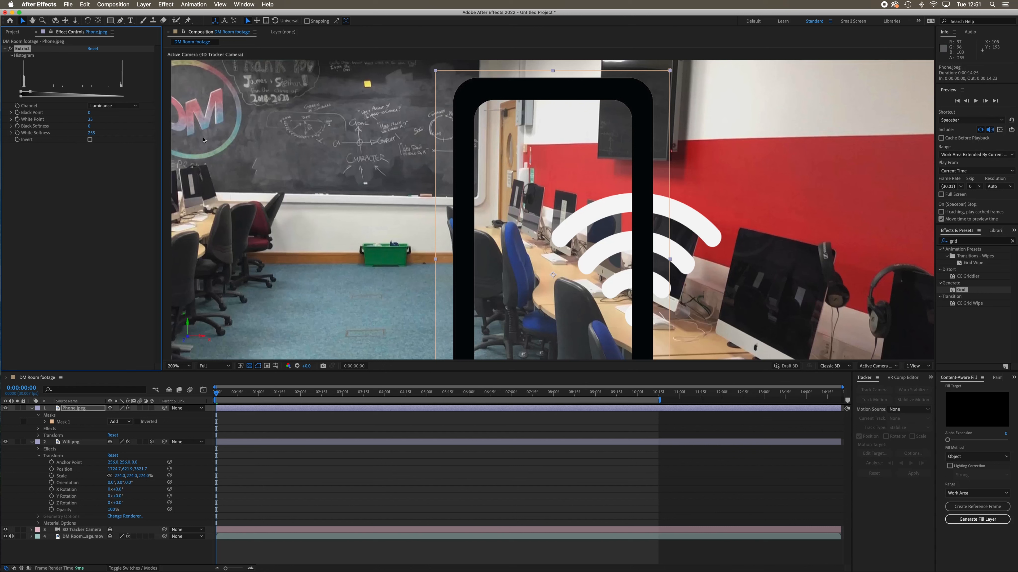
left_click_drag(29, 95, 17, 95)
scroll(518, 156, "down", 4)
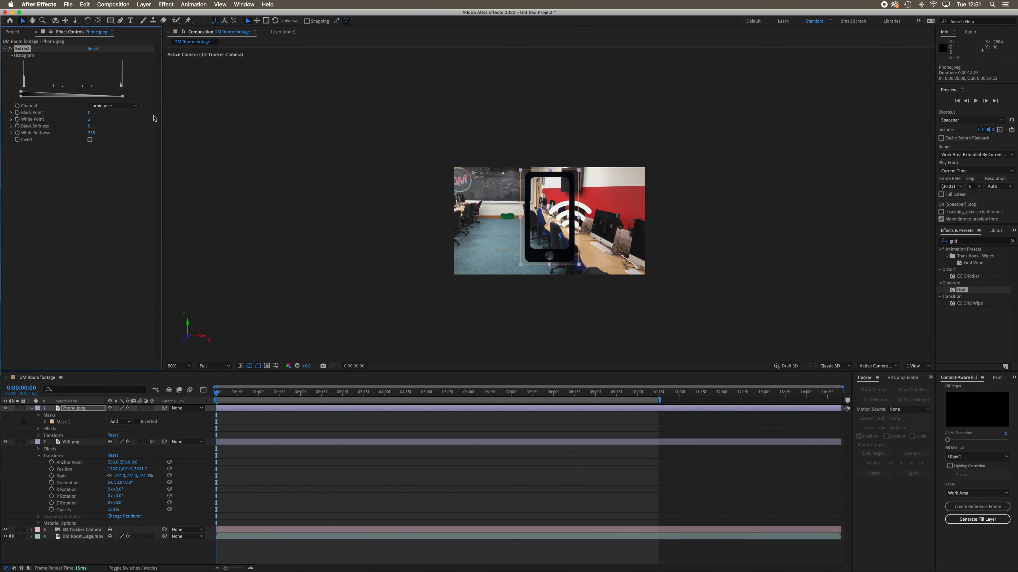
Apply the Hue/Saturation effect to Phone.jpeg and raise its Master Lightness to about 89 to turn the phone white.
left_click(167, 4)
mouse_move(190, 89)
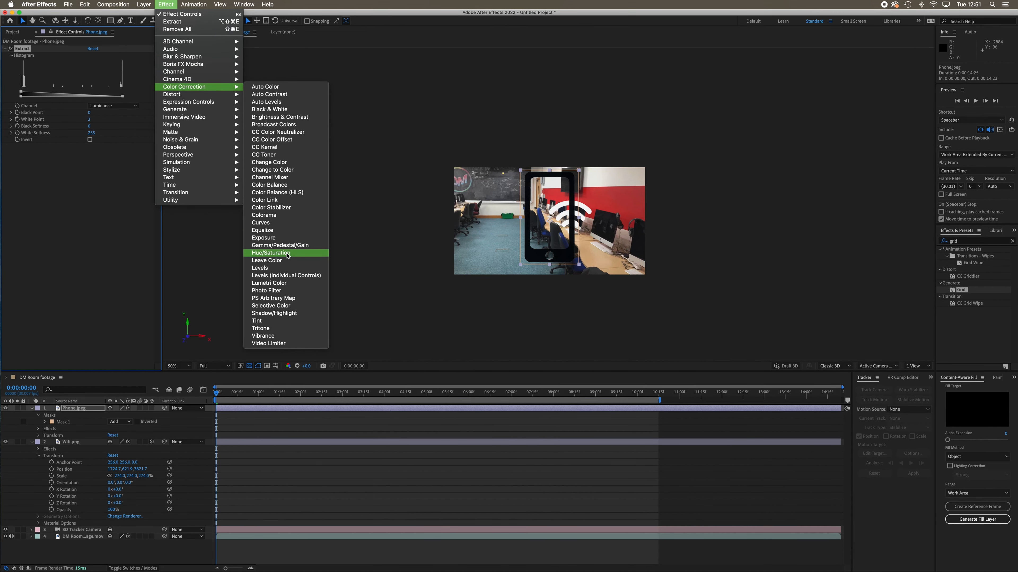
left_click(271, 253)
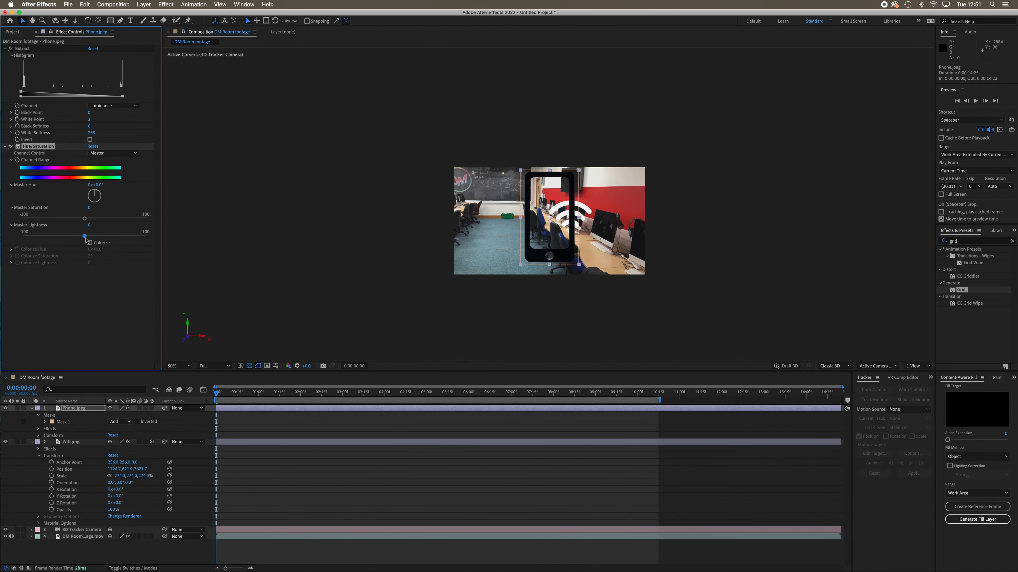
left_click_drag(85, 237, 141, 240)
scroll(559, 236, "up", 2)
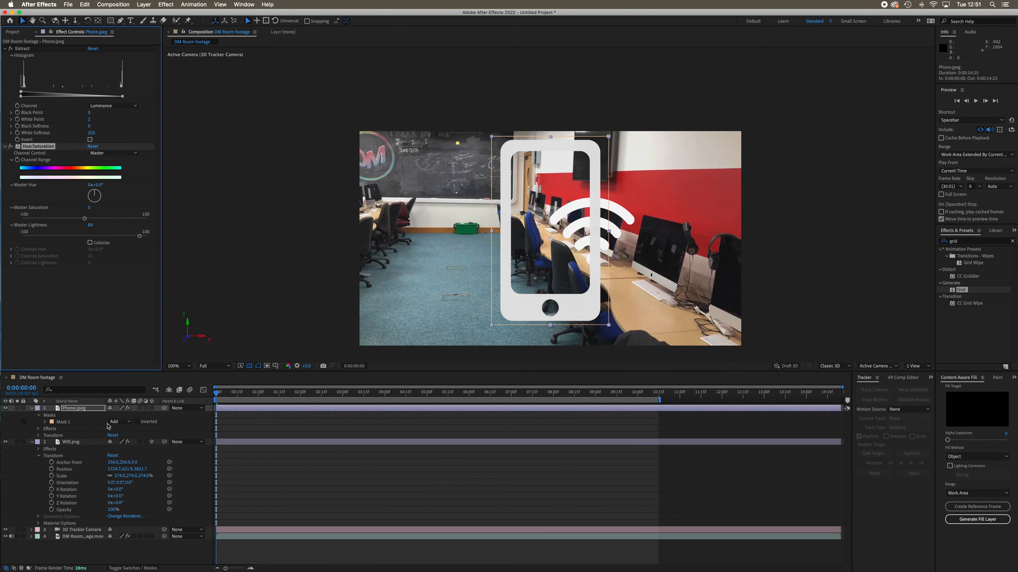
Make Phone.jpeg a 3D layer and push it back into the room to a Z position of about 4575.
left_click(152, 408)
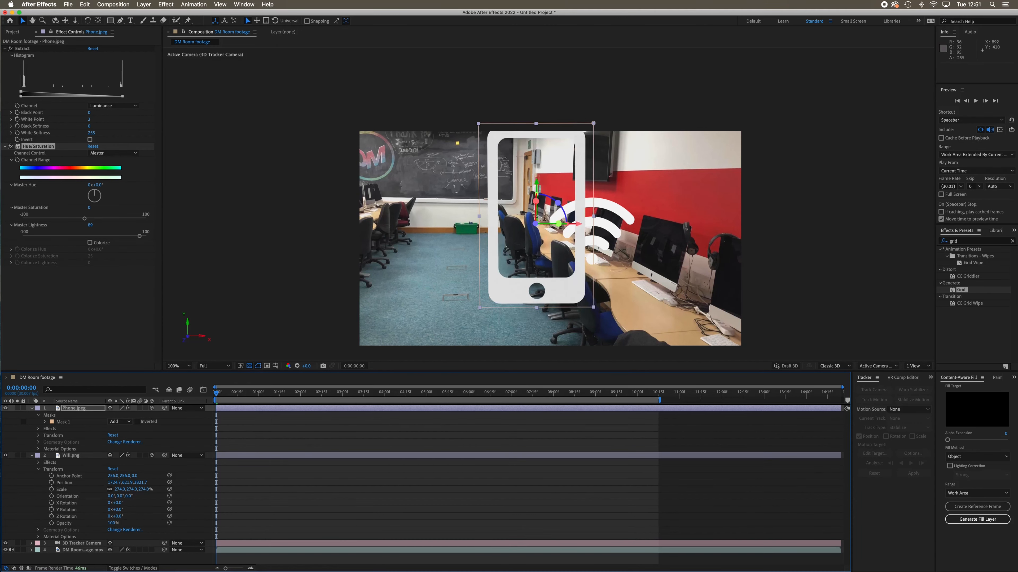
left_click_drag(534, 226, 583, 278)
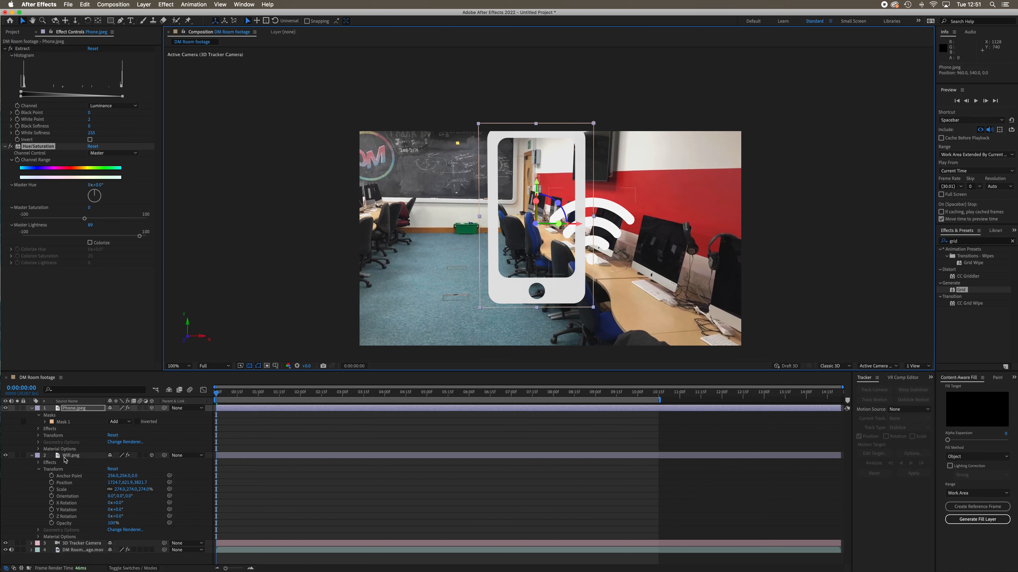
left_click(31, 456)
left_click(38, 436)
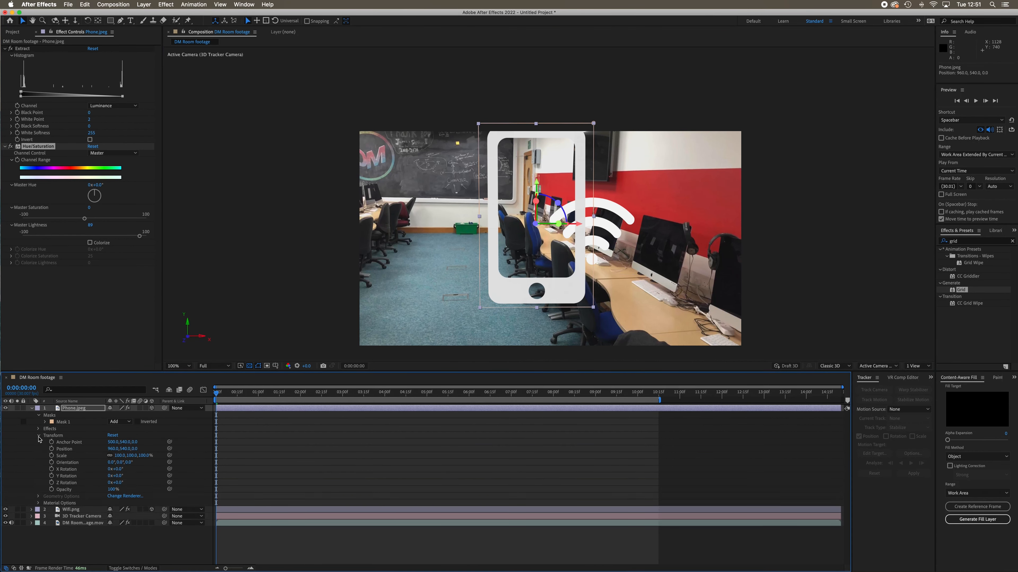
left_click_drag(137, 449, 314, 441)
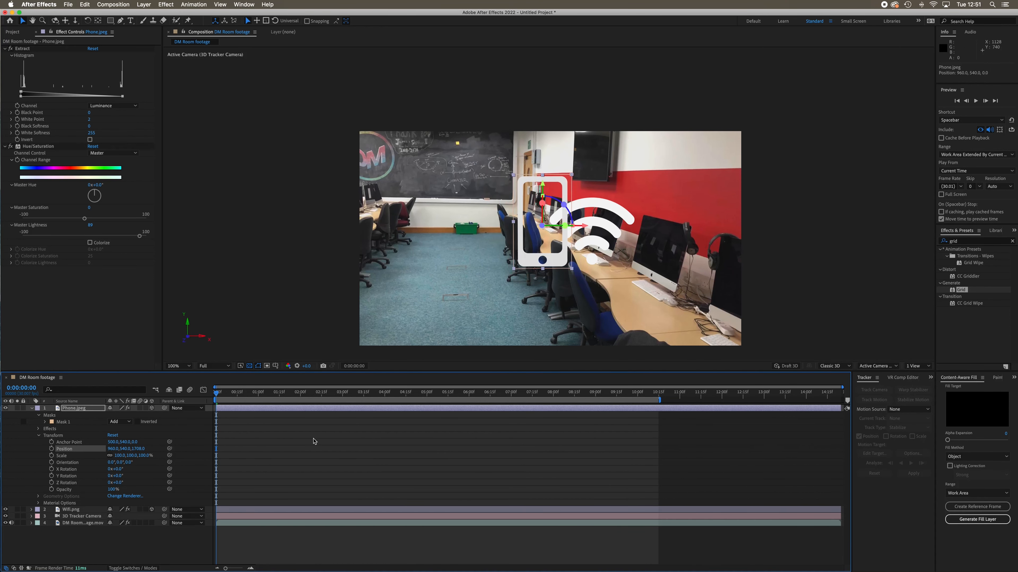
left_click_drag(136, 452, 656, 456)
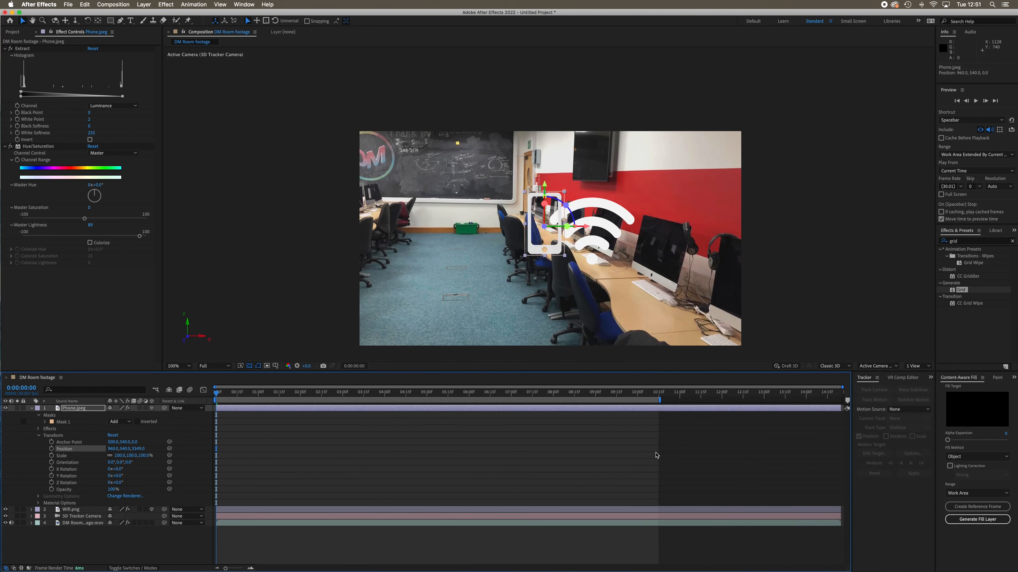
left_click_drag(138, 451, 479, 456)
left_click_drag(138, 451, 245, 460)
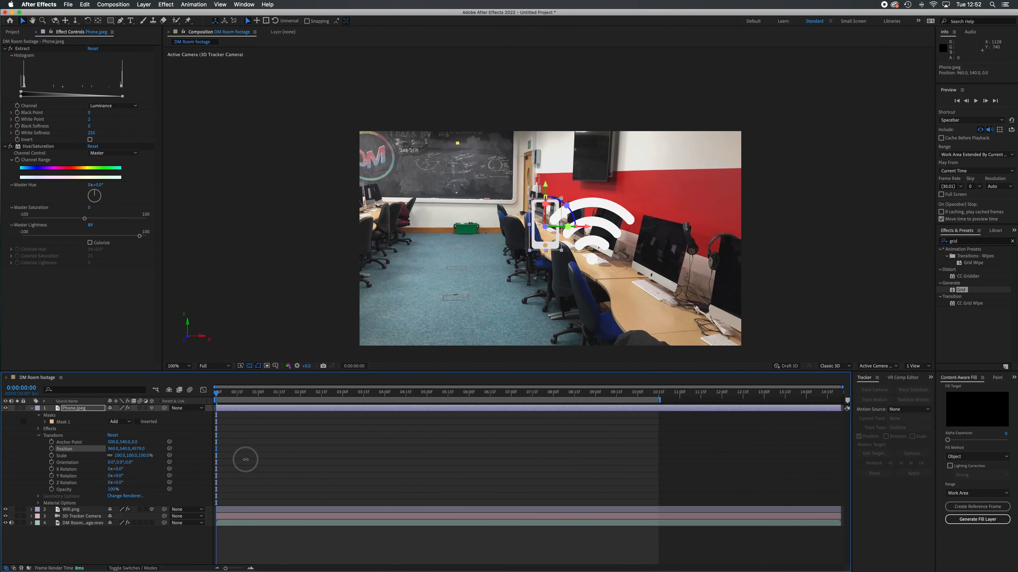
Move Phone.jpeg to about X 846, Y -225 and set its Z Rotation to about -3°.
left_click_drag(127, 449, 25, 424)
left_click_drag(123, 453, 59, 440)
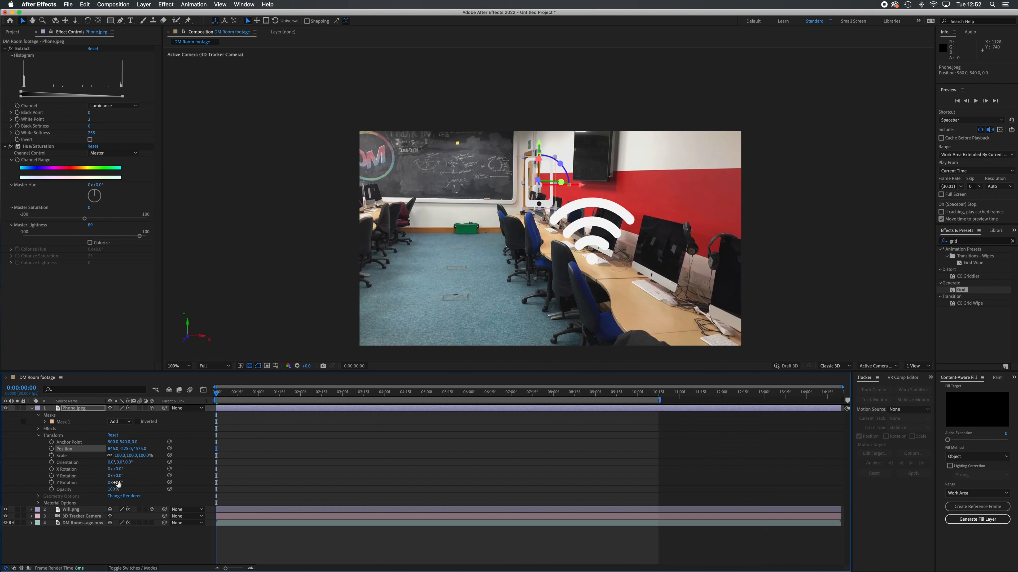
left_click_drag(117, 484, 116, 484)
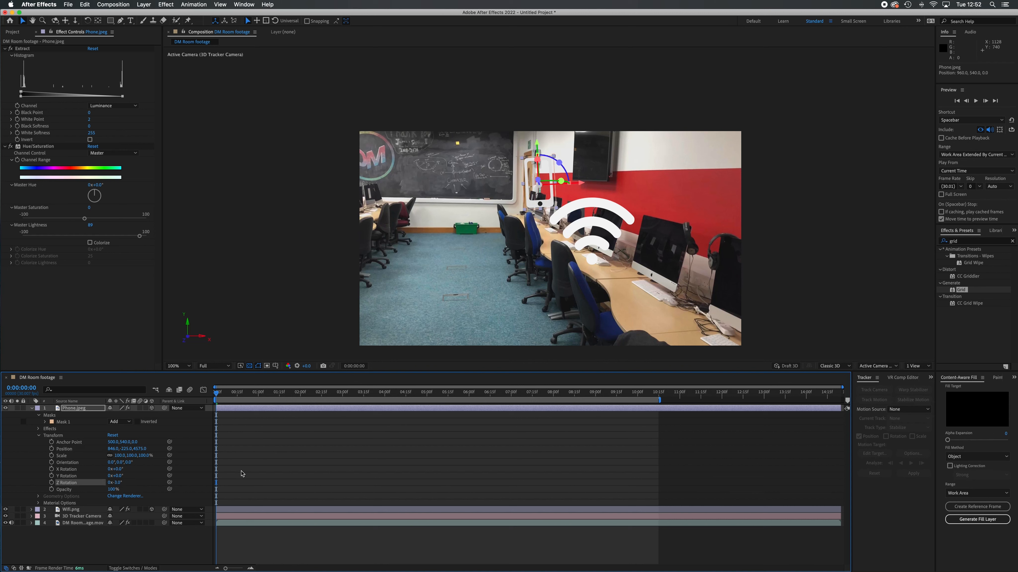
Turn Wifi.png to a Y orientation of about 31.2°, preview the motion, and park the playhead at 0:00:04:01.
left_click(76, 510)
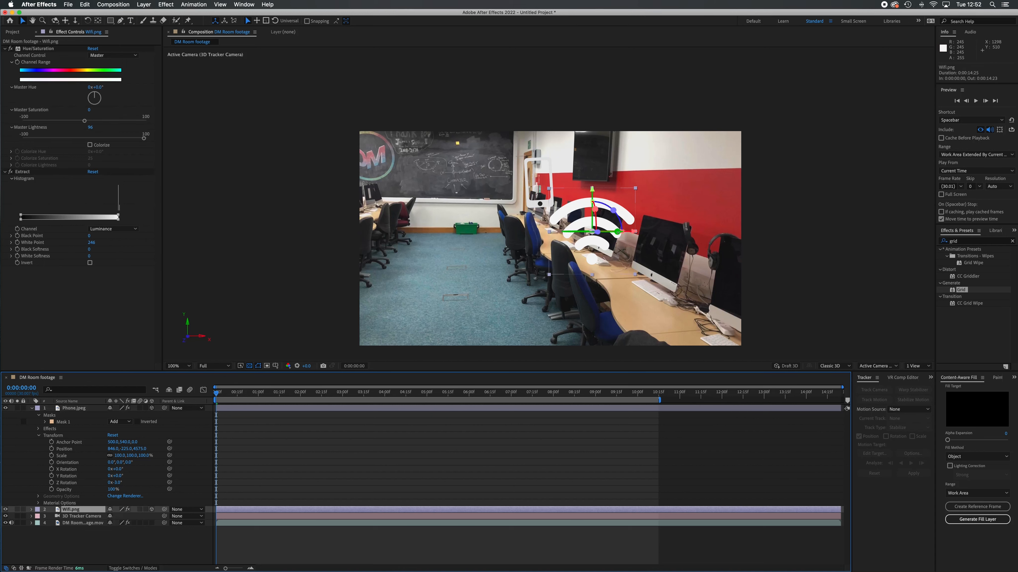
left_click_drag(617, 232, 605, 233)
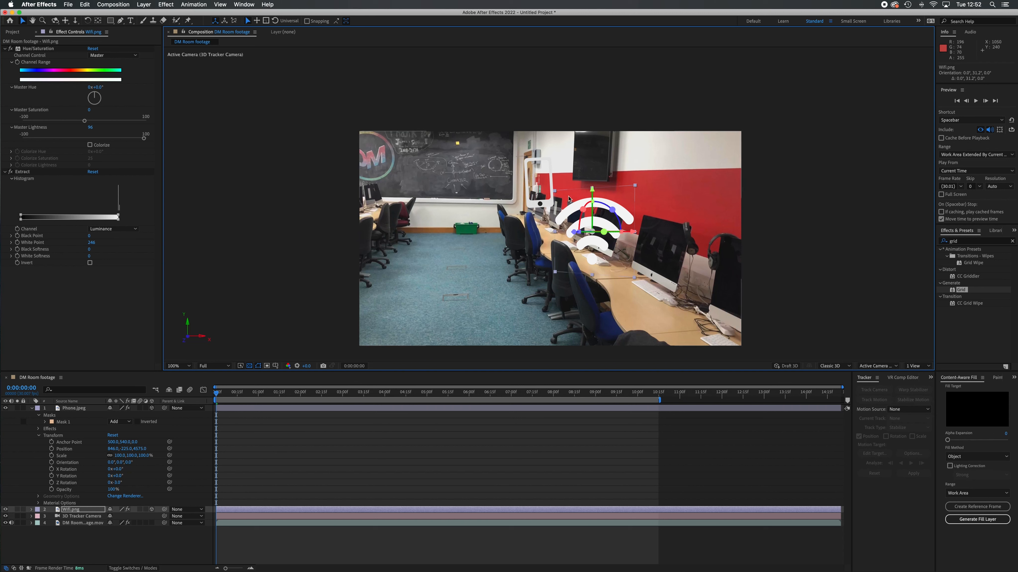
key("space")
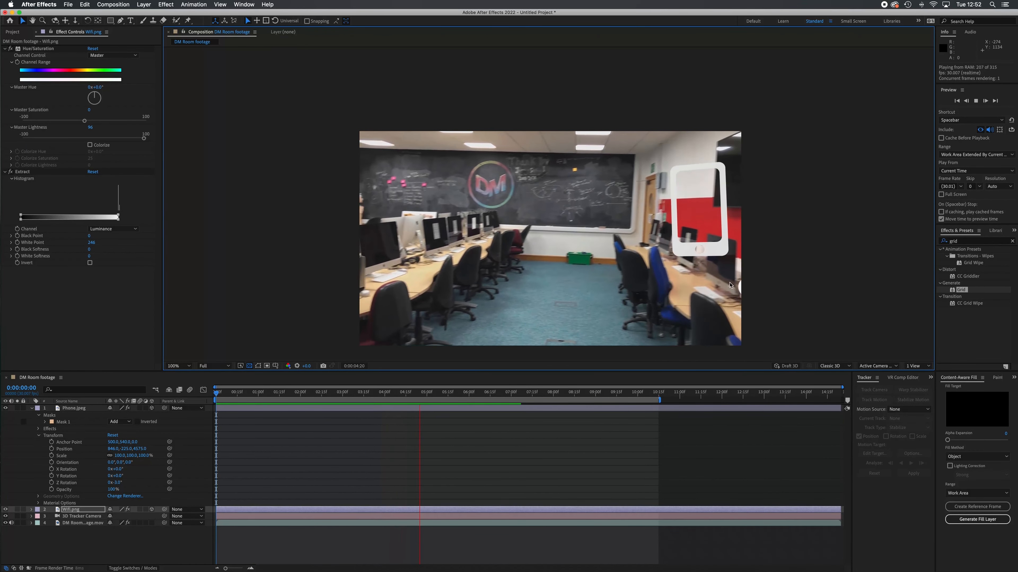
left_click(474, 395)
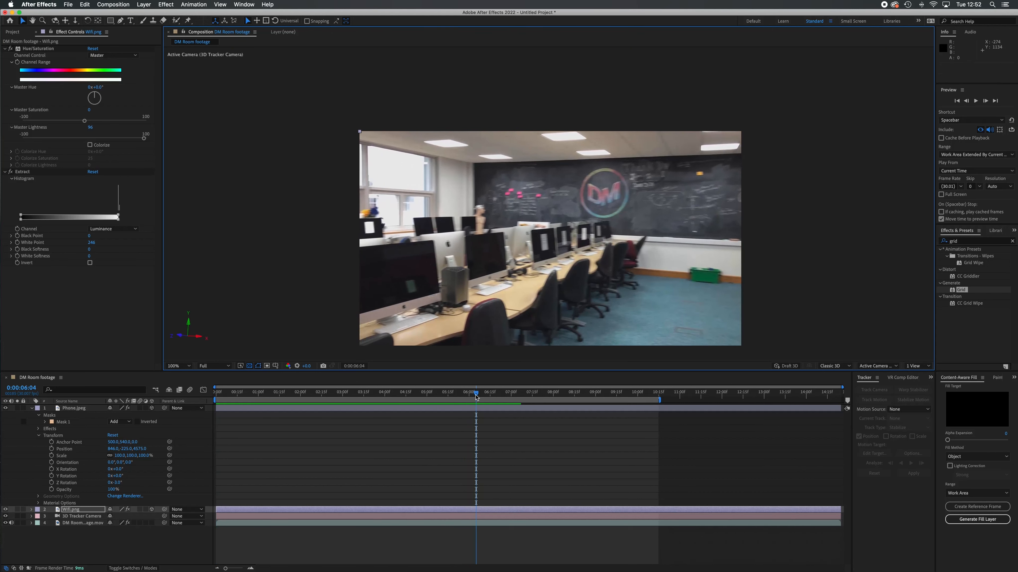
left_click_drag(474, 395, 387, 392)
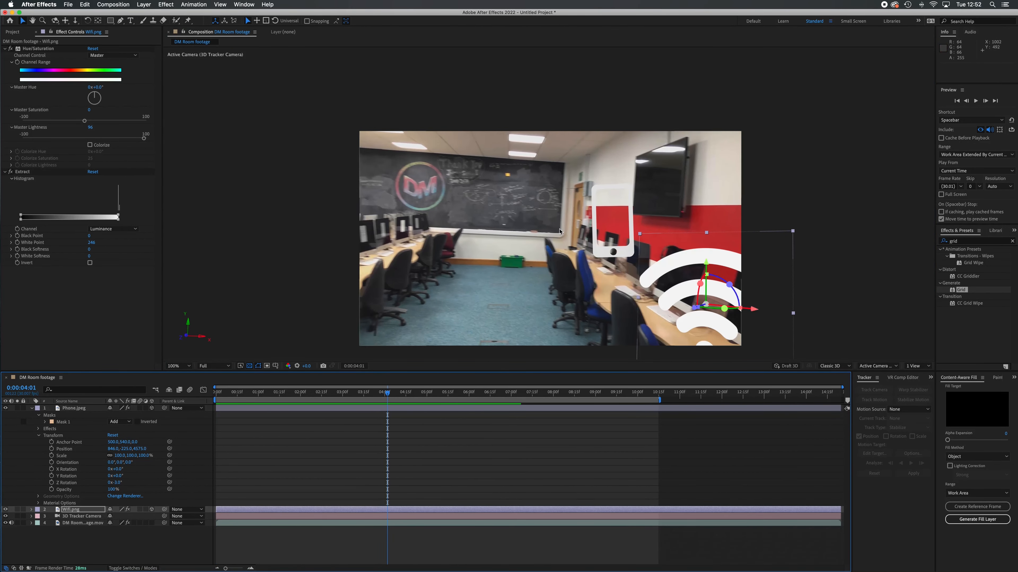
left_click(82, 408)
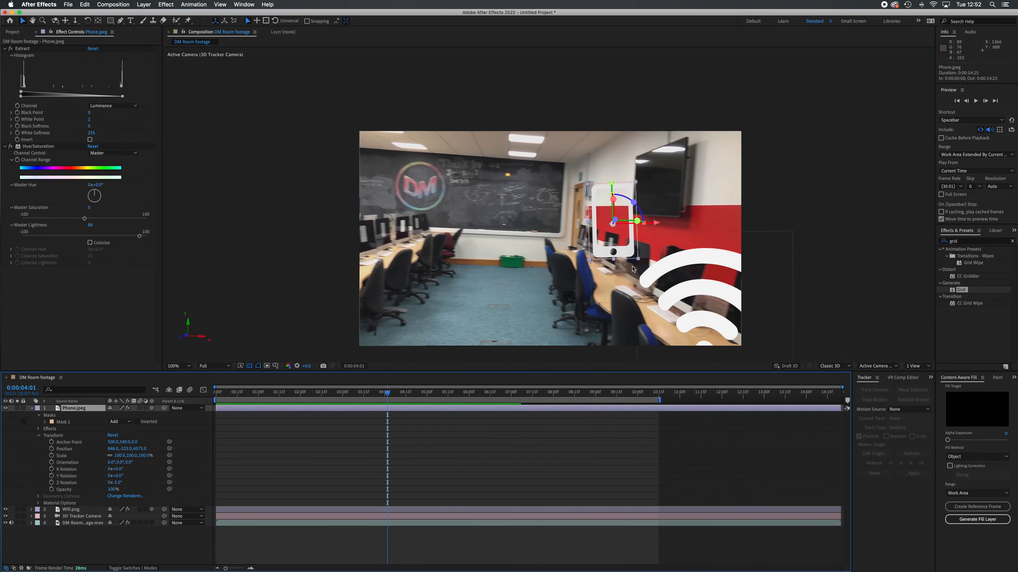
left_click(602, 222)
left_click_drag(603, 222, 567, 289)
key("super+z")
left_click_drag(613, 225, 585, 256)
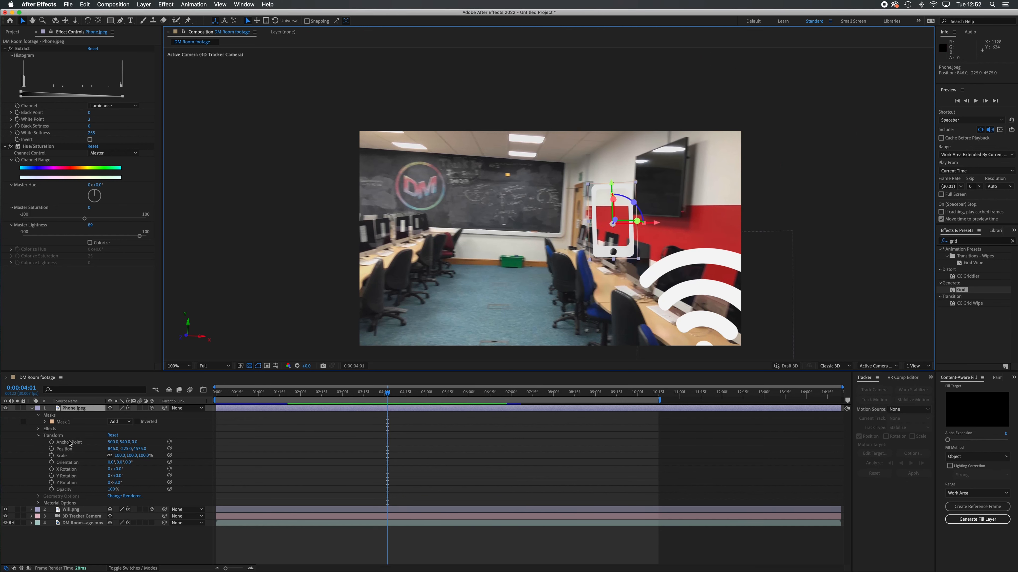
Push Phone.jpeg back to a Z position of about 5699 and enlarge its Scale to 168%.
left_click(137, 449)
left_click_drag(170, 449, 611, 472)
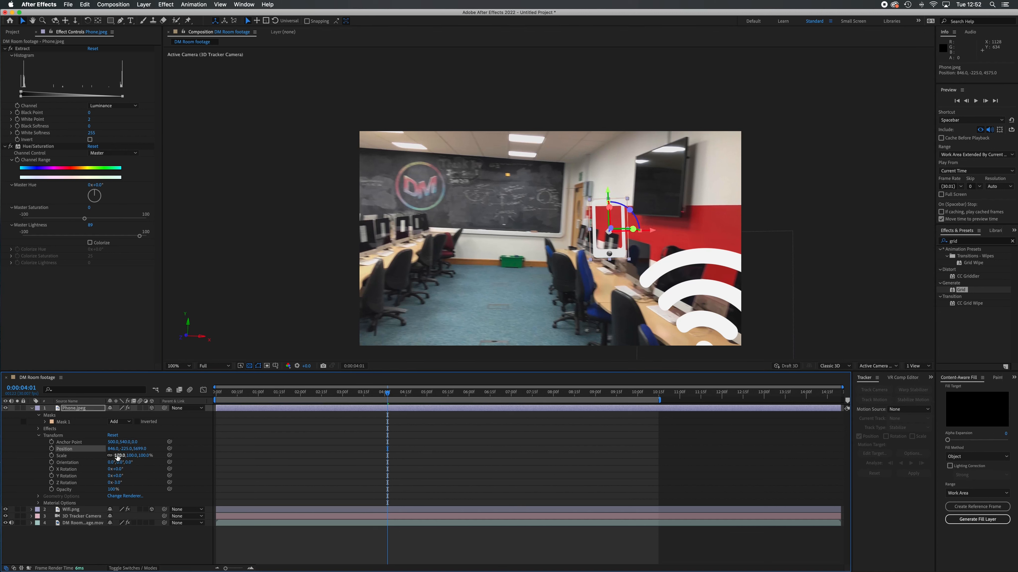
left_click_drag(118, 457, 145, 457)
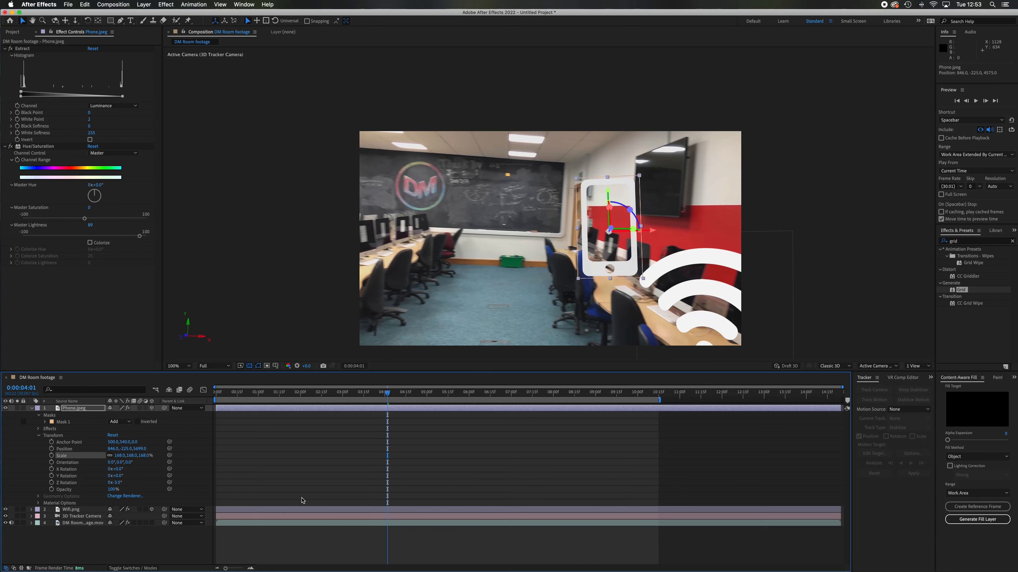
Preview the composition from the first frame to check how the enlarged phone tracks with the room.
left_click_drag(389, 395, 108, 398)
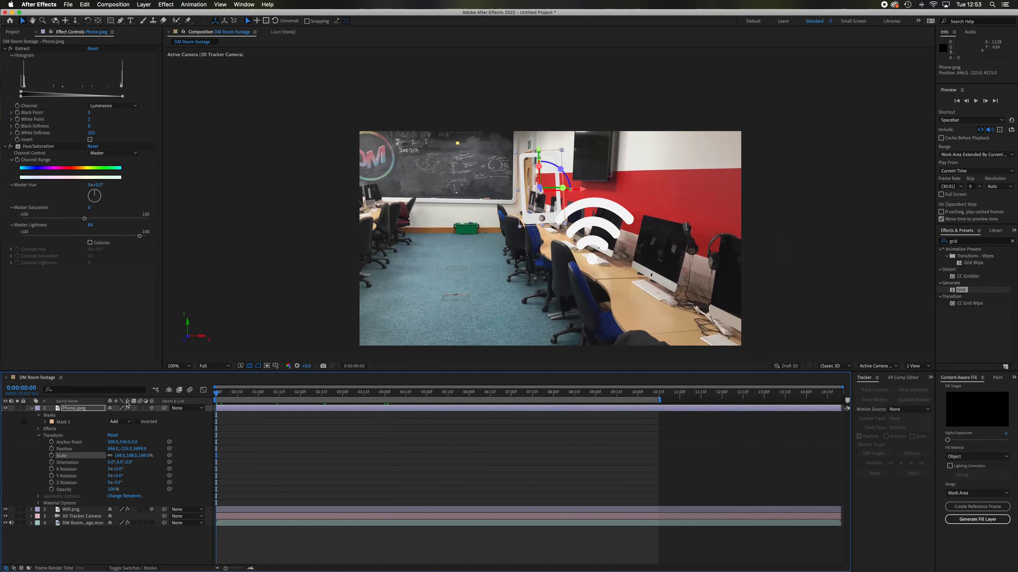
key("space")
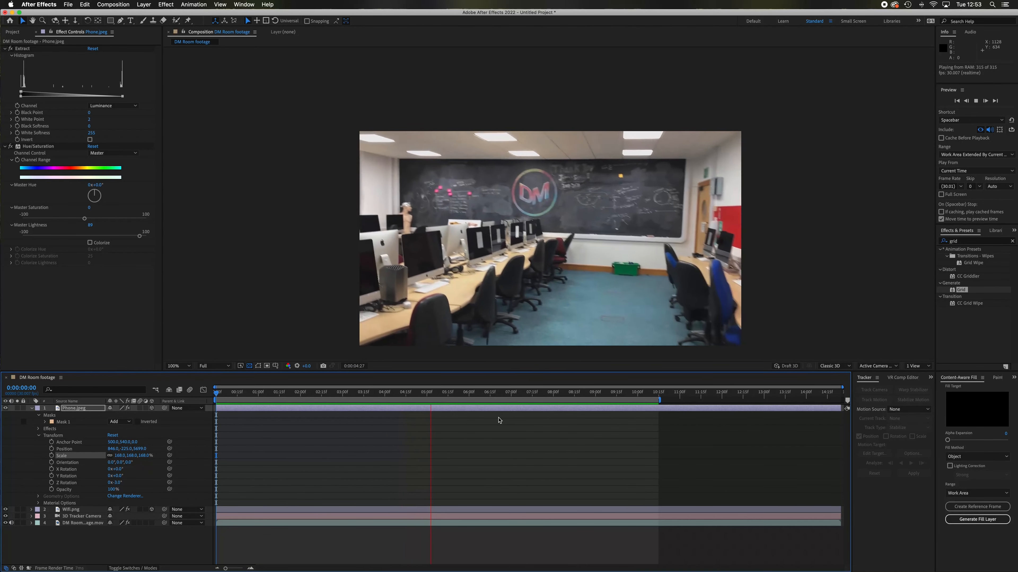
key("space")
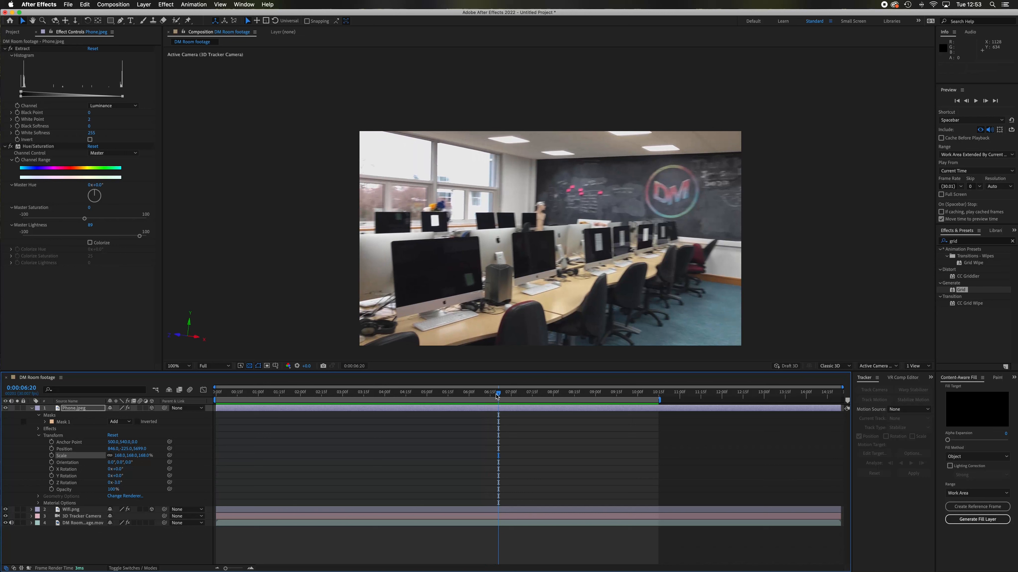
At 0:00:02:23, push Phone.jpeg further back to a Z position of about 6525 and collapse the layer's properties.
left_click_drag(497, 395, 335, 395)
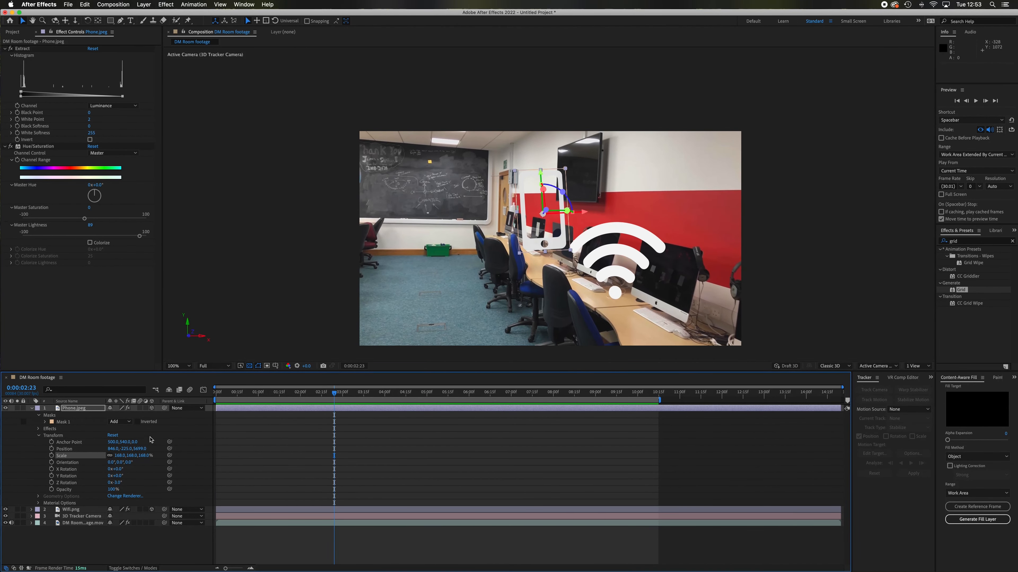
left_click_drag(142, 450, 480, 461)
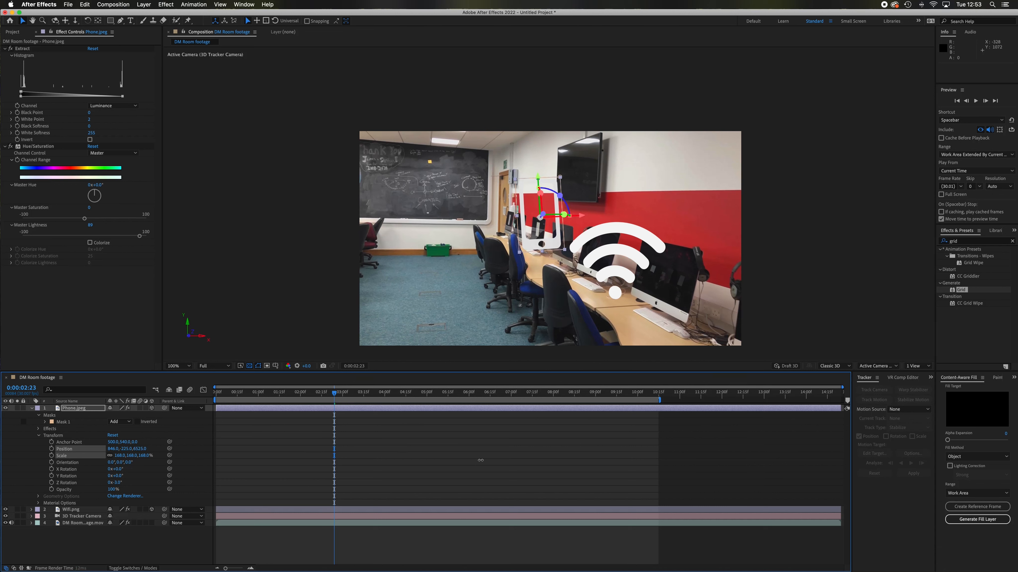
left_click(31, 408)
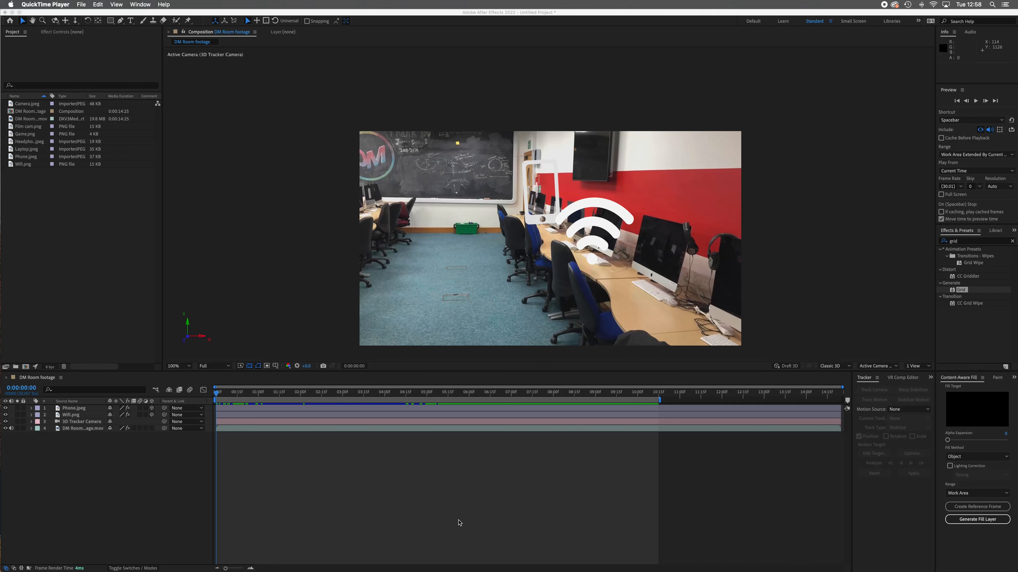
Play the composition from the start to check both icons against the footage, and return to the first frame.
left_click(219, 395)
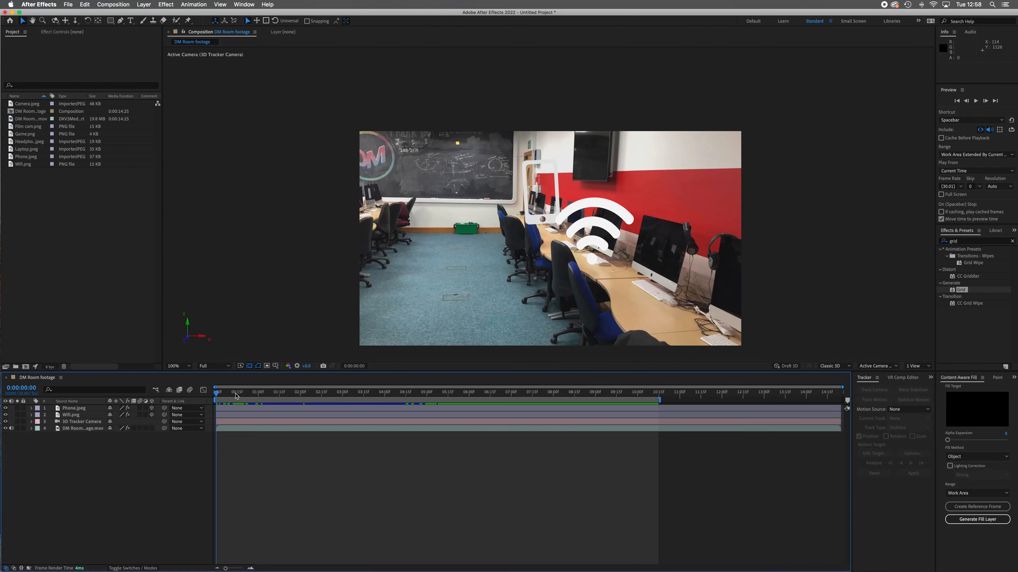
mouse_move(224, 395)
left_mouse_down()
mouse_move(321, 401)
mouse_move(203, 396)
left_mouse_up()
key("space")
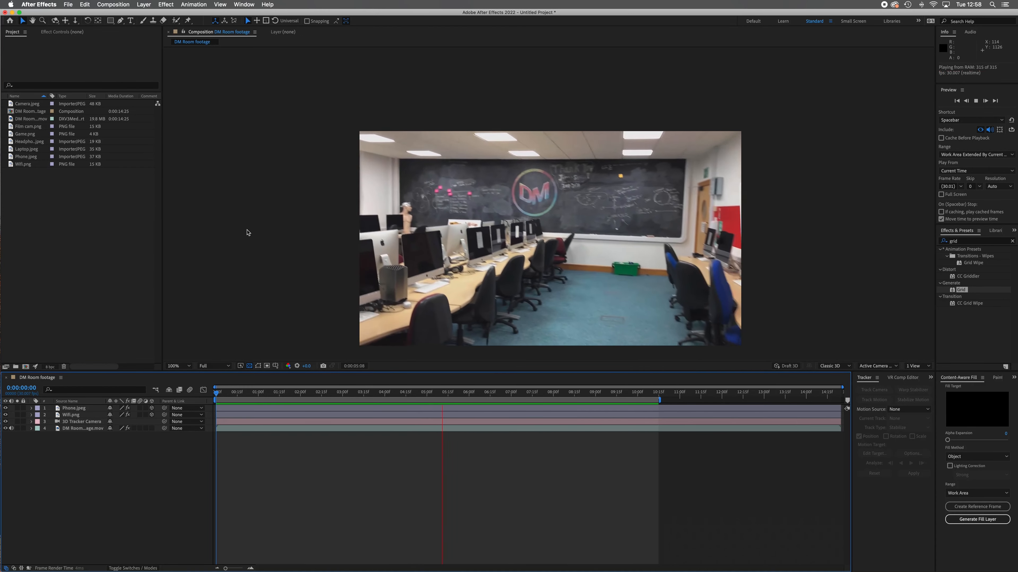
key("space")
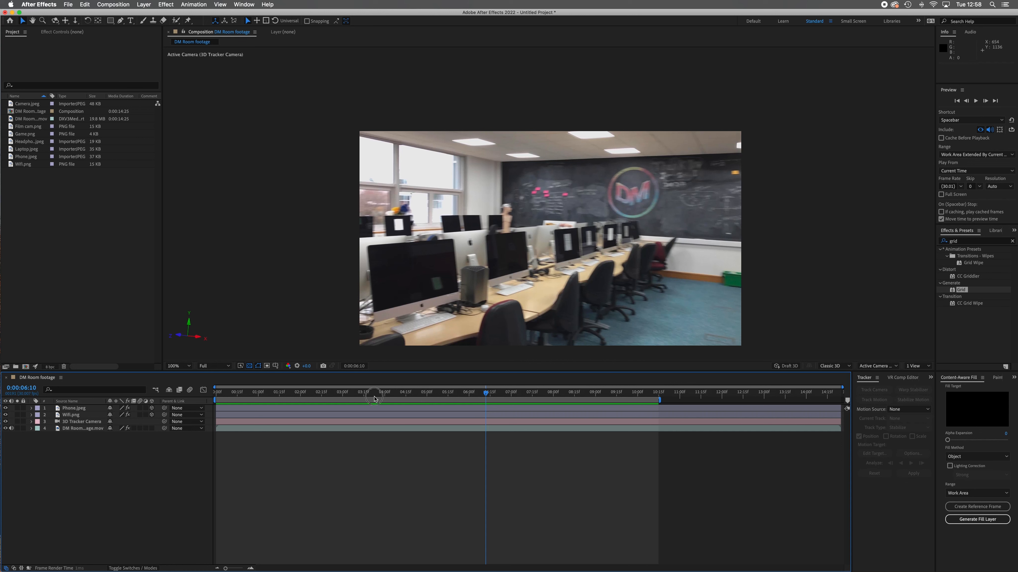
key("Home")
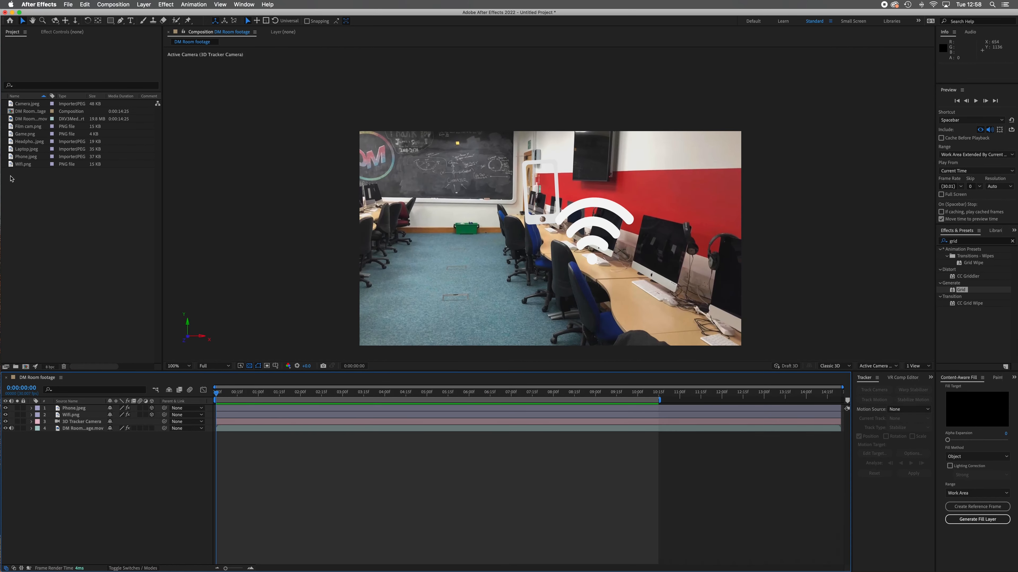
Add Laptop.jpeg as the topmost layer and draw a rectangular mask around the laptop that excludes the VectorStock banner.
left_click_drag(22, 150, 80, 409)
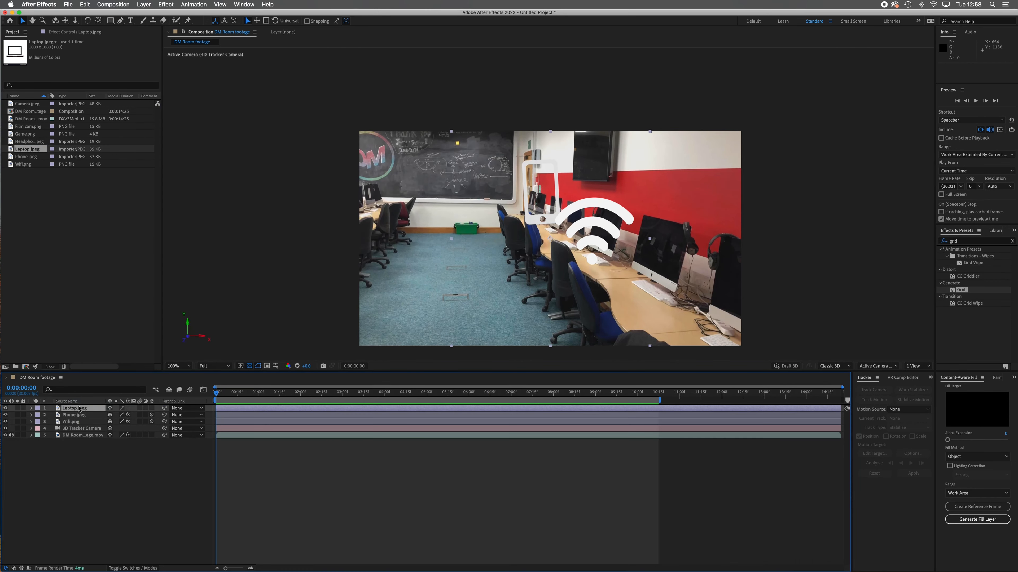
left_click(112, 23)
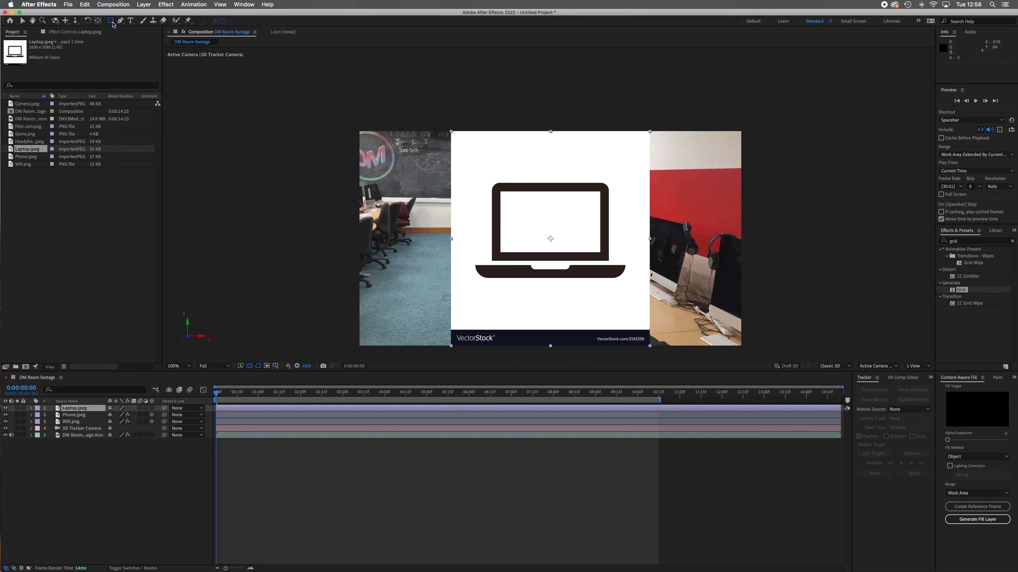
left_click_drag(466, 171, 630, 291)
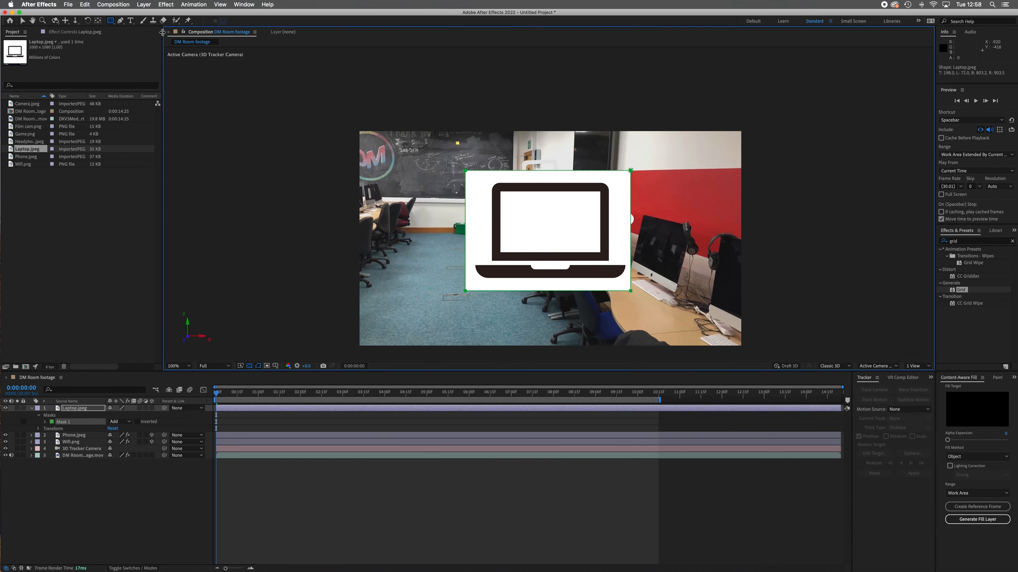
Apply the Extract effect to Laptop.jpeg and key out its white background with White Point 53 and White Softness 194.
left_click(165, 4)
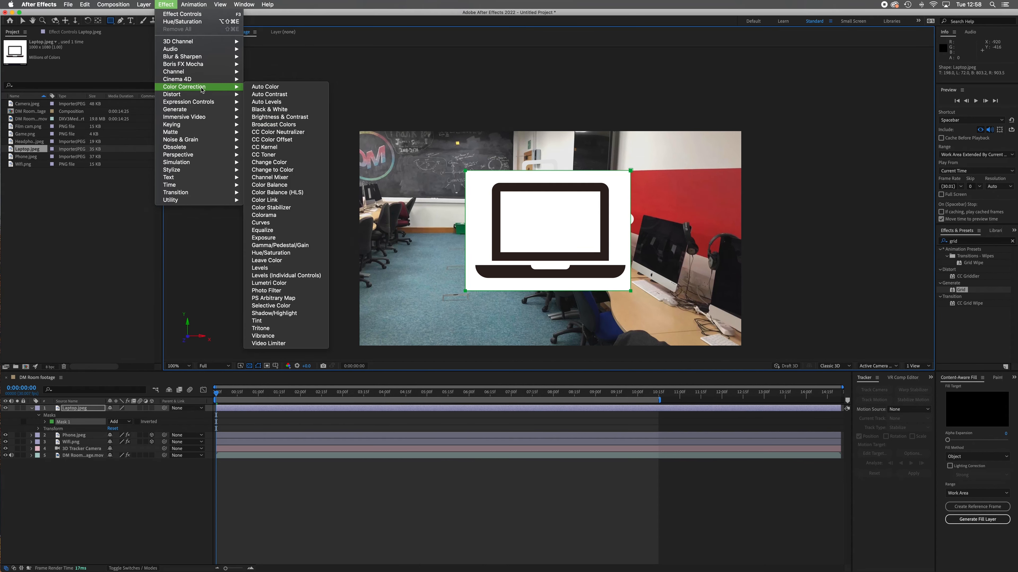
mouse_move(193, 125)
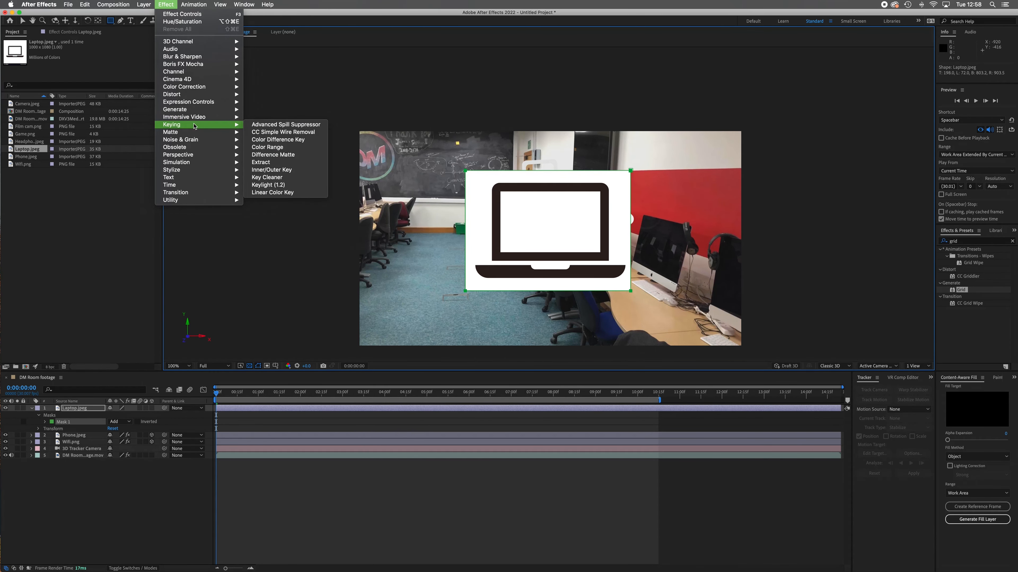
left_click(273, 163)
key("v")
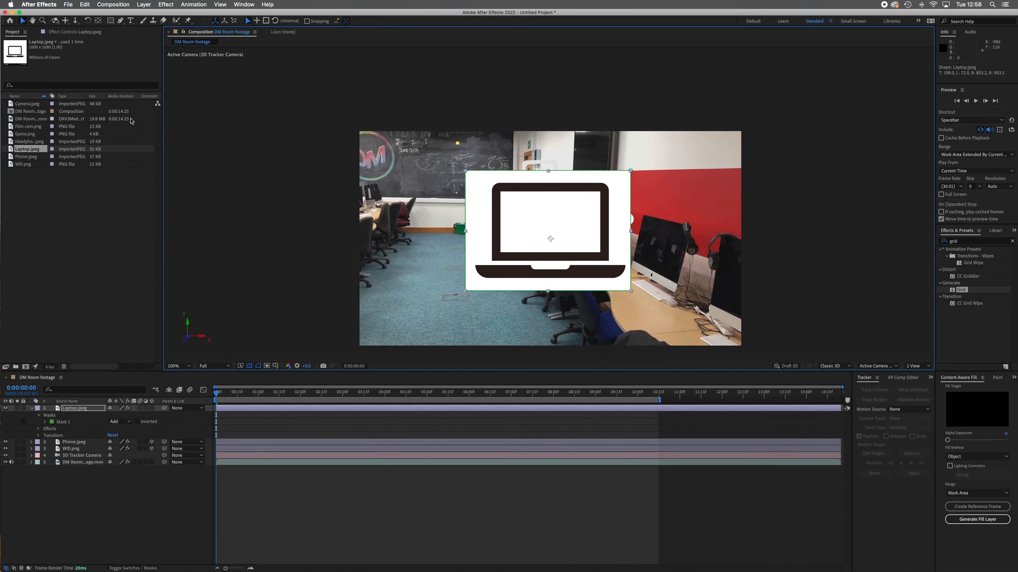
left_click(81, 32)
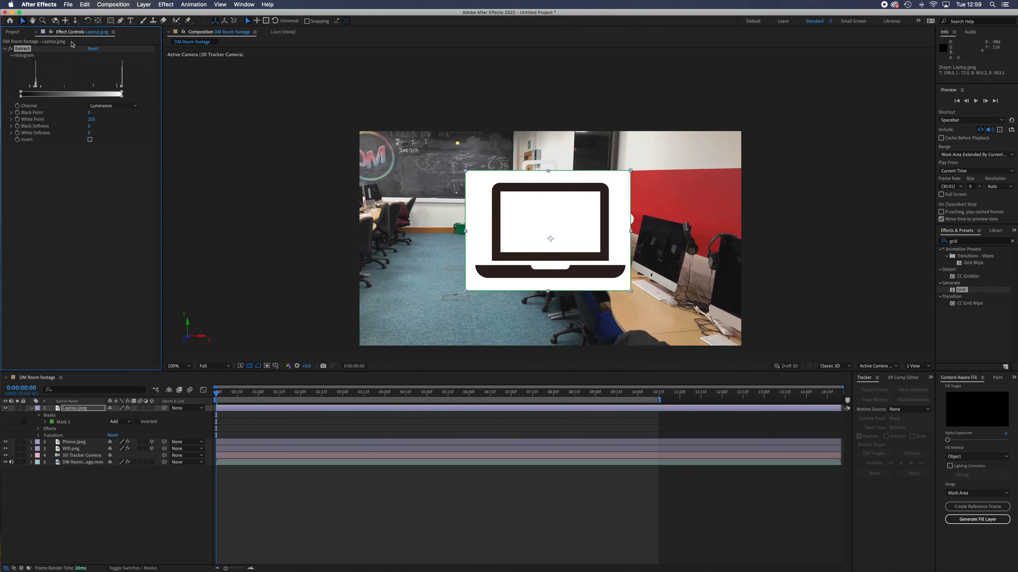
left_click_drag(122, 93, 156, 103)
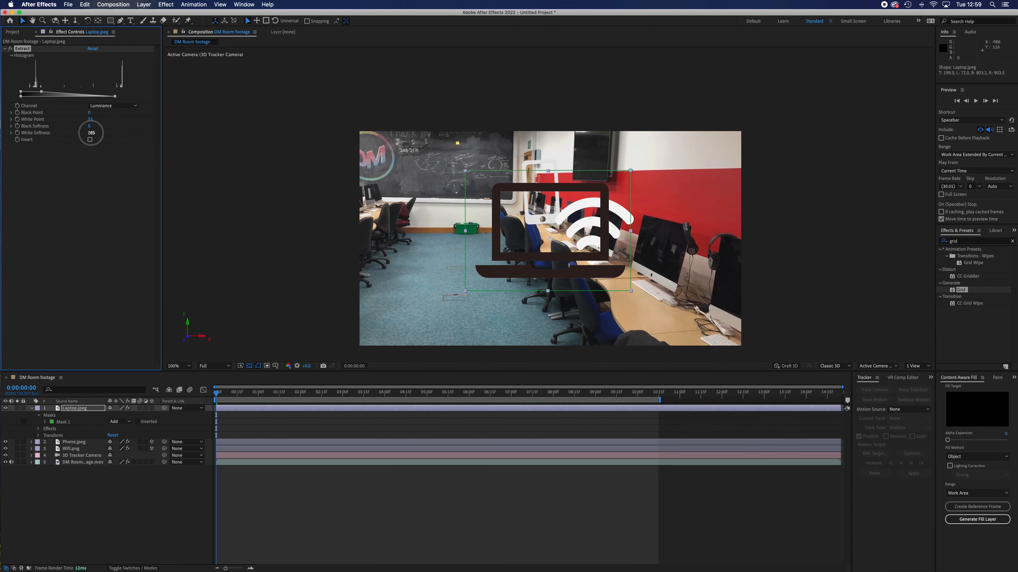
left_click_drag(91, 133, 130, 134)
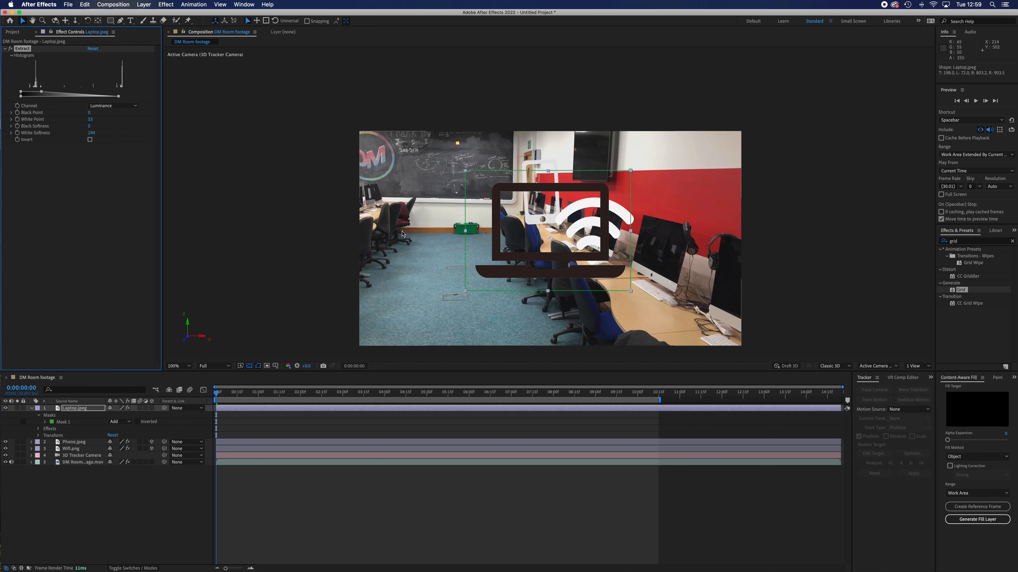
Apply Hue/Saturation to Laptop.jpeg and raise Master Lightness to 100 so the icon is white.
left_click(166, 4)
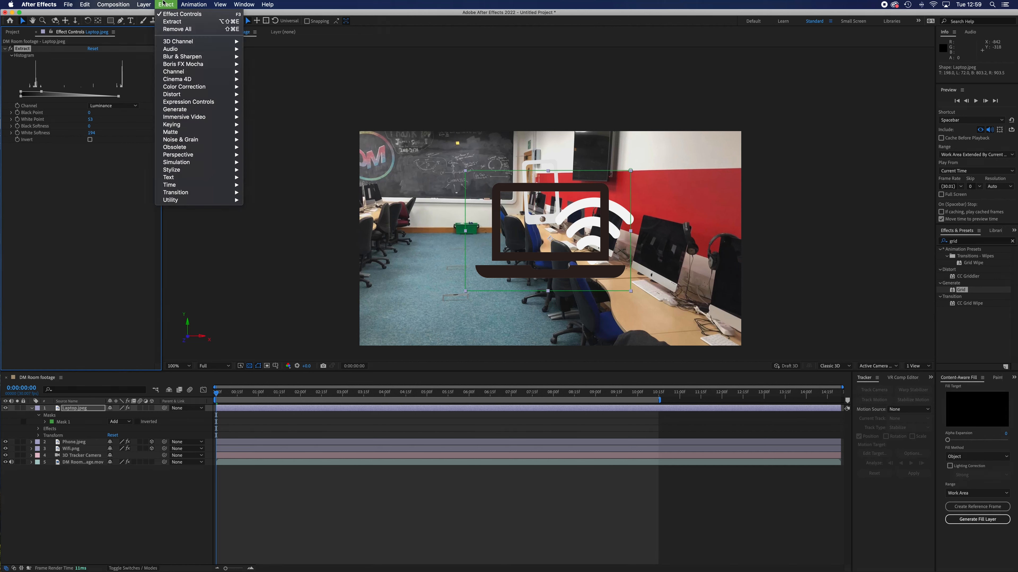
mouse_move(198, 90)
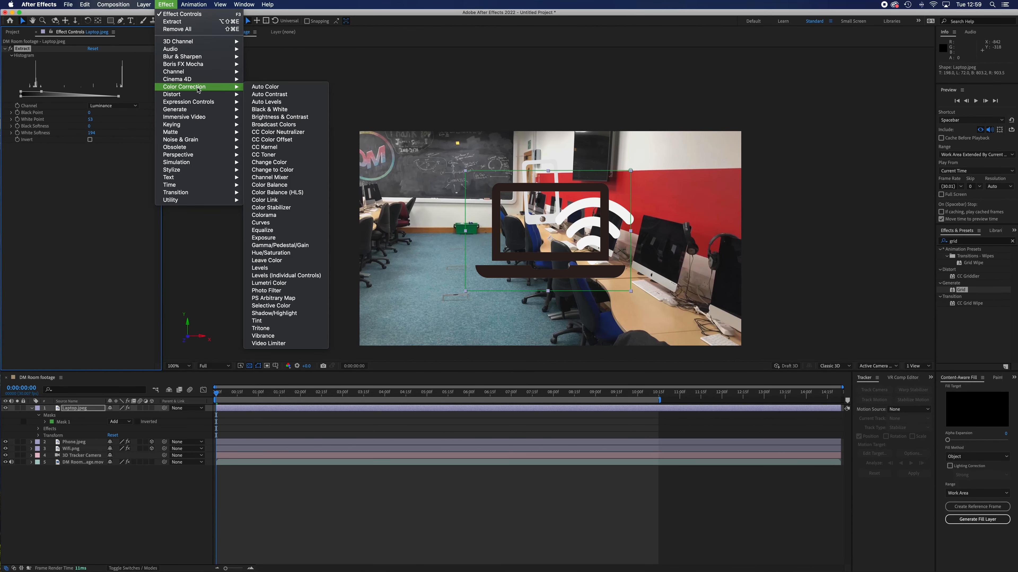
left_click(271, 253)
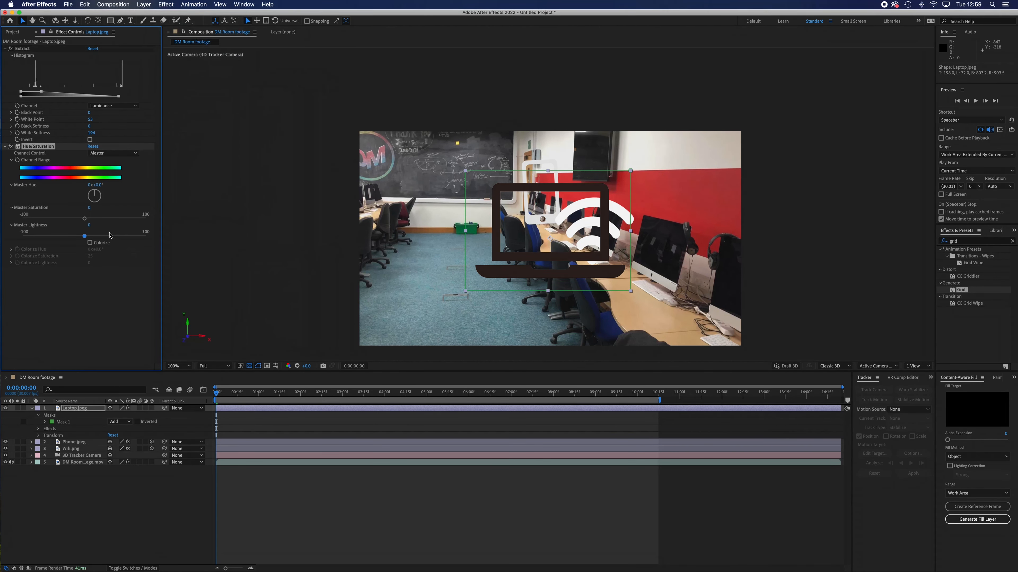
left_click_drag(107, 240, 147, 240)
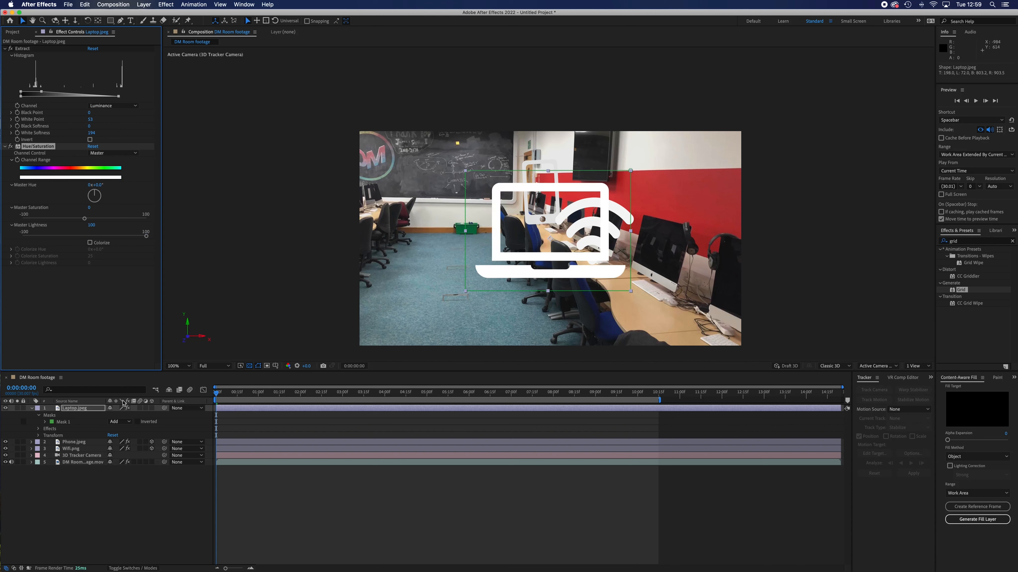
Make Laptop.jpeg a 3D layer and shift it left out of the frame to an X position of about -387.
left_click(152, 409)
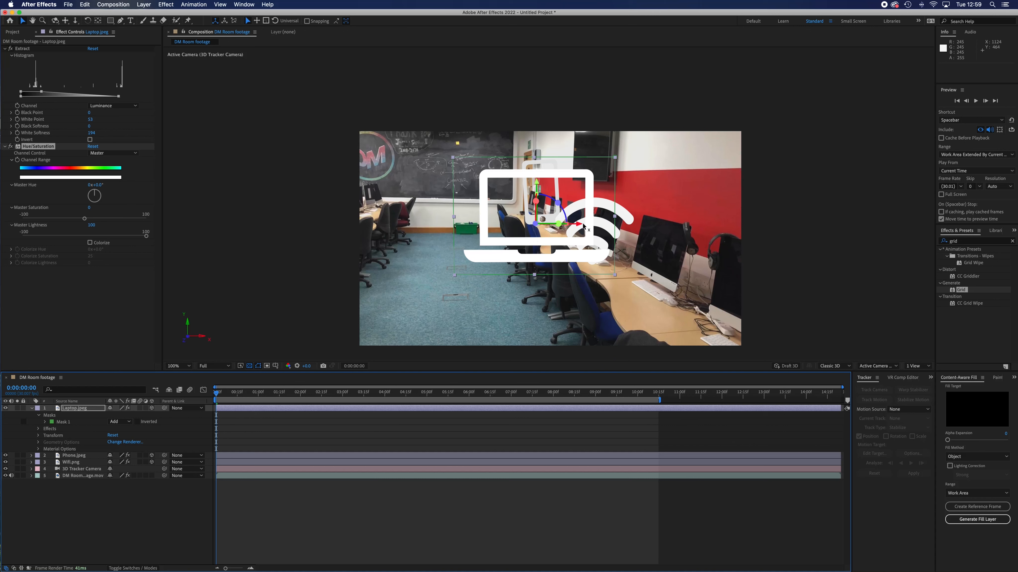
left_click_drag(583, 227, 288, 182)
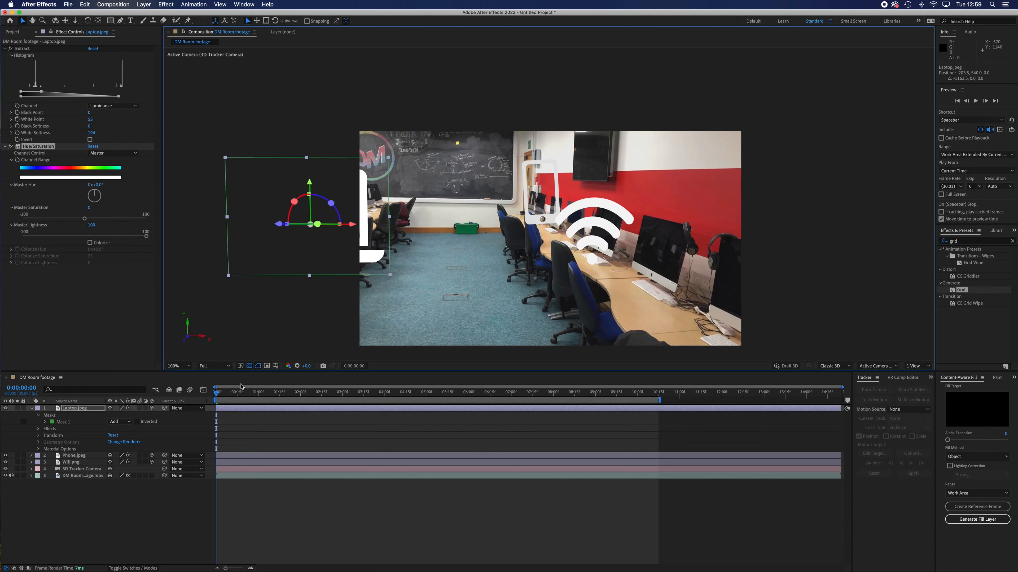
left_click_drag(346, 228, 324, 229)
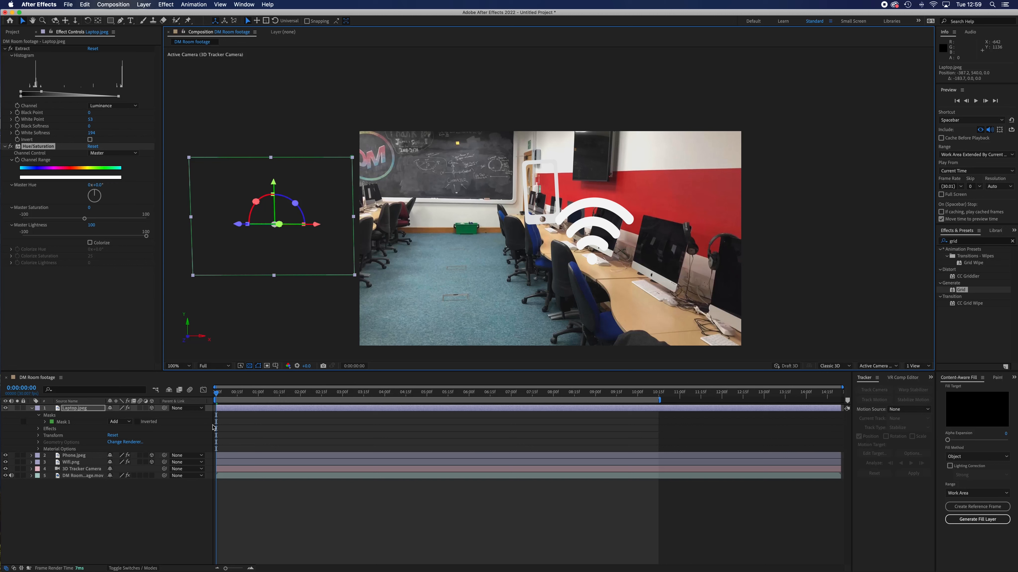
mouse_move(219, 396)
left_mouse_down()
mouse_move(368, 405)
mouse_move(209, 401)
left_mouse_up()
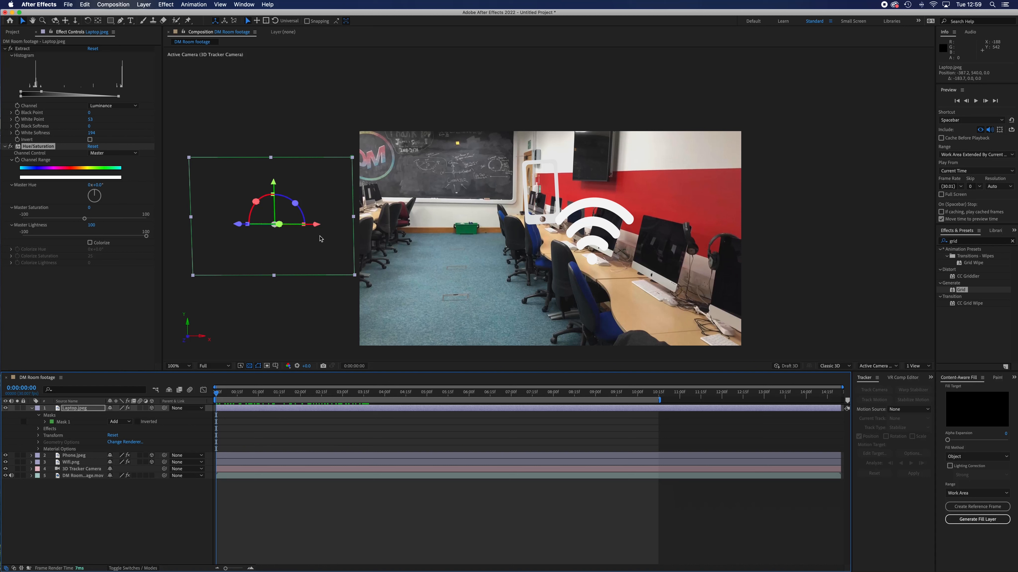
Push Laptop.jpeg back to a Z position of 7100 and move it left to an X position of about -6603.
left_click(39, 436)
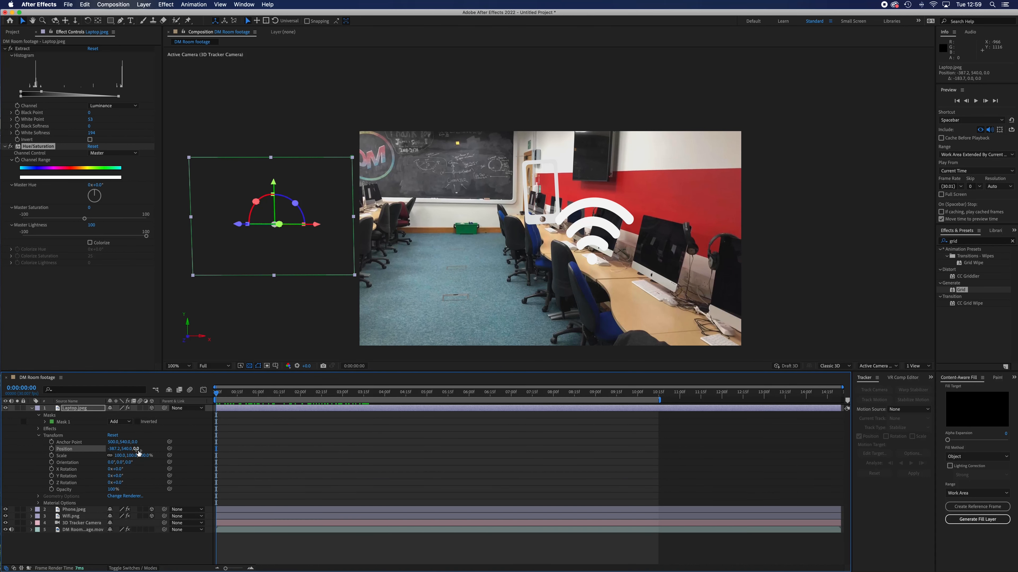
left_click_drag(138, 453, 332, 449)
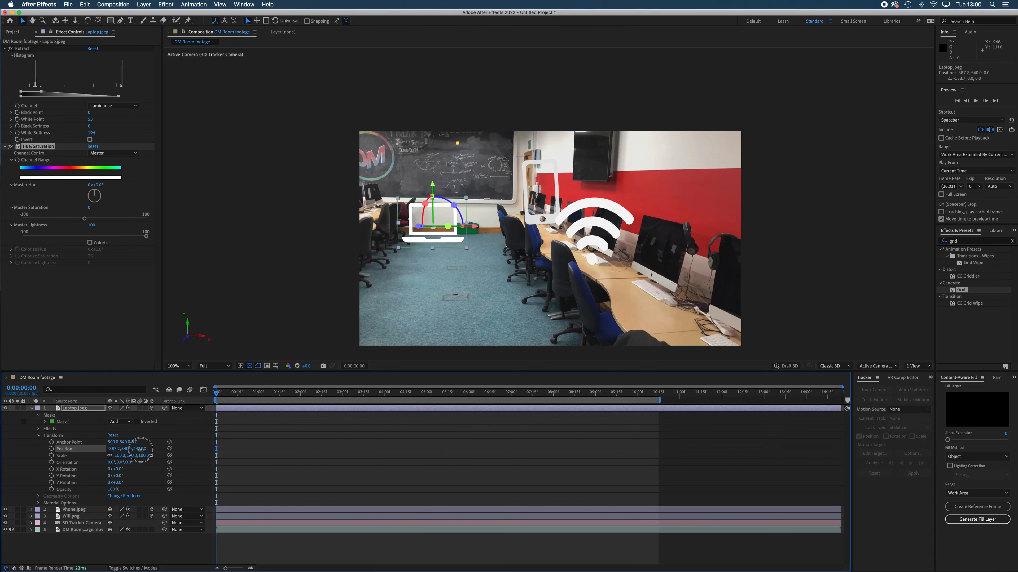
left_click_drag(141, 450, 401, 437)
left_click_drag(139, 449, 195, 436)
left_click_drag(134, 449, 440, 442)
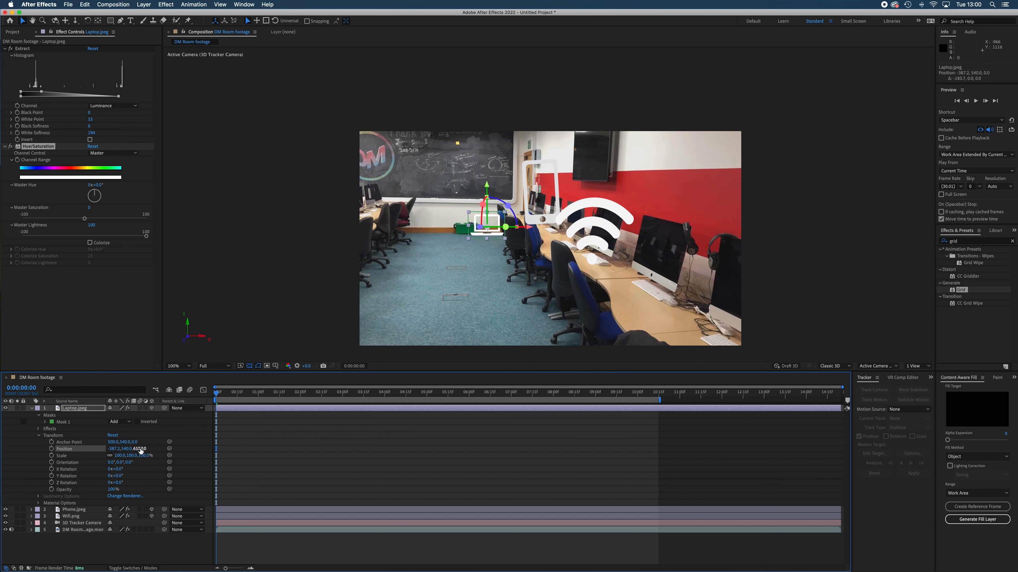
left_click_drag(140, 450, 534, 450)
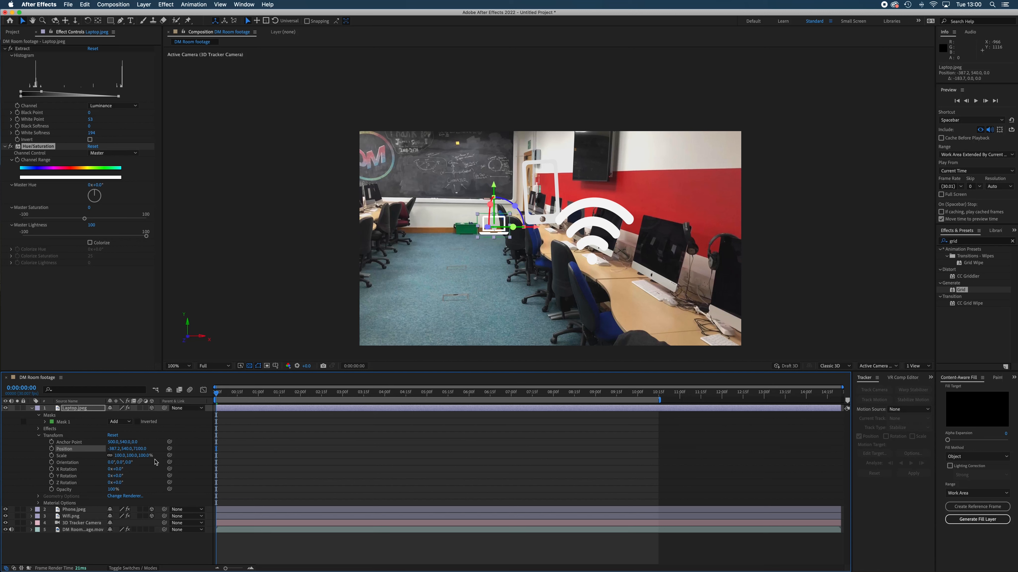
left_click_drag(537, 232, 293, 225)
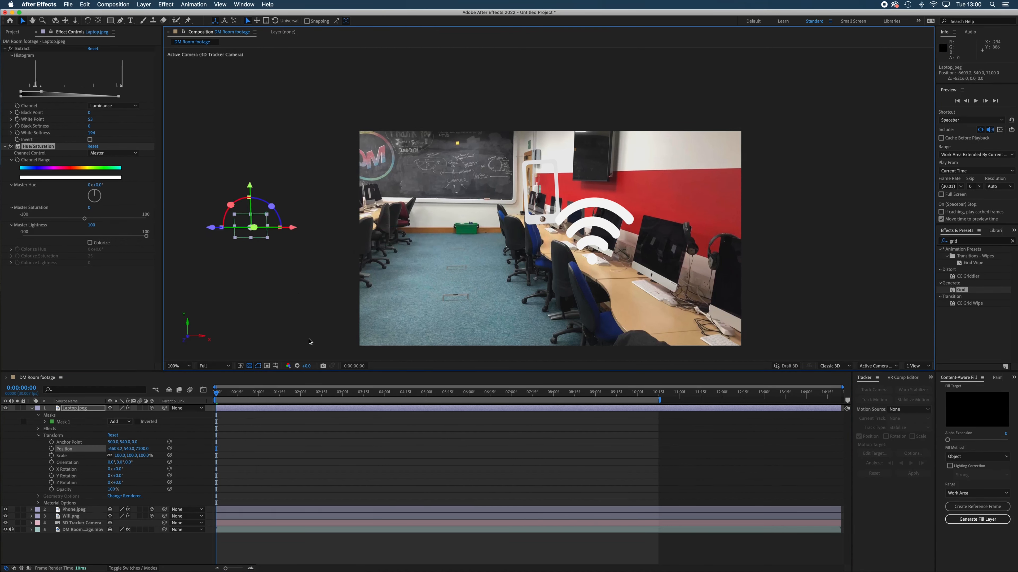
At 0:00:05:18, raise Laptop.jpeg above the desks to position about -5987, -1158, 7654, orient it to about 0°, 330°, 355°, and scale it to 171%.
left_click_drag(219, 397, 456, 390)
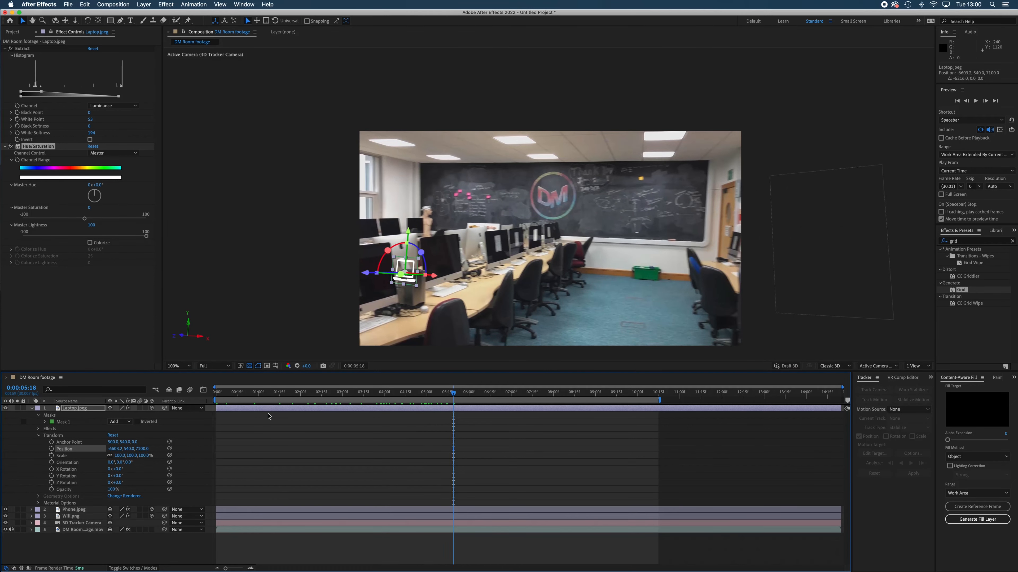
left_click_drag(408, 237, 422, 162)
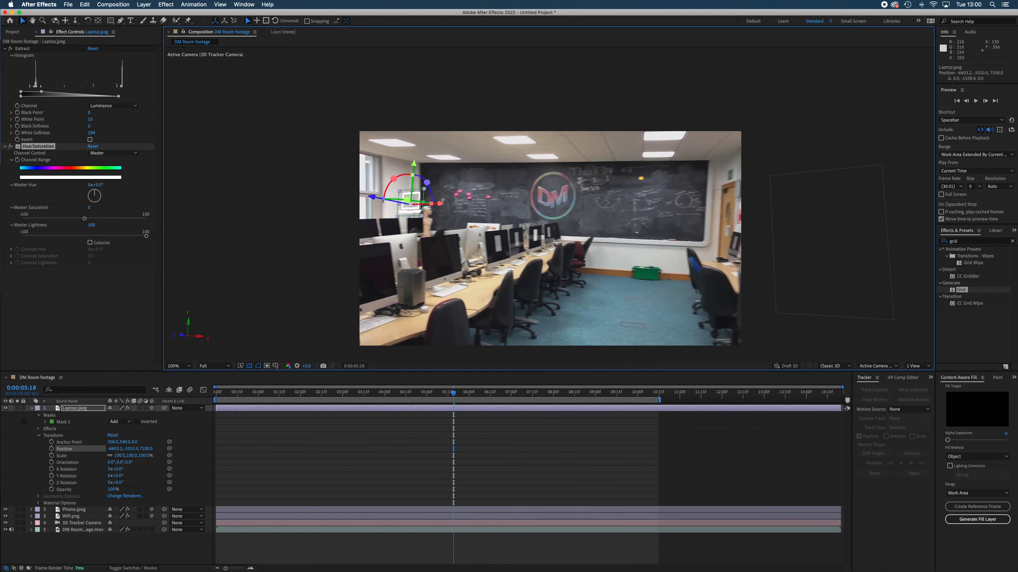
left_click_drag(372, 199, 440, 187)
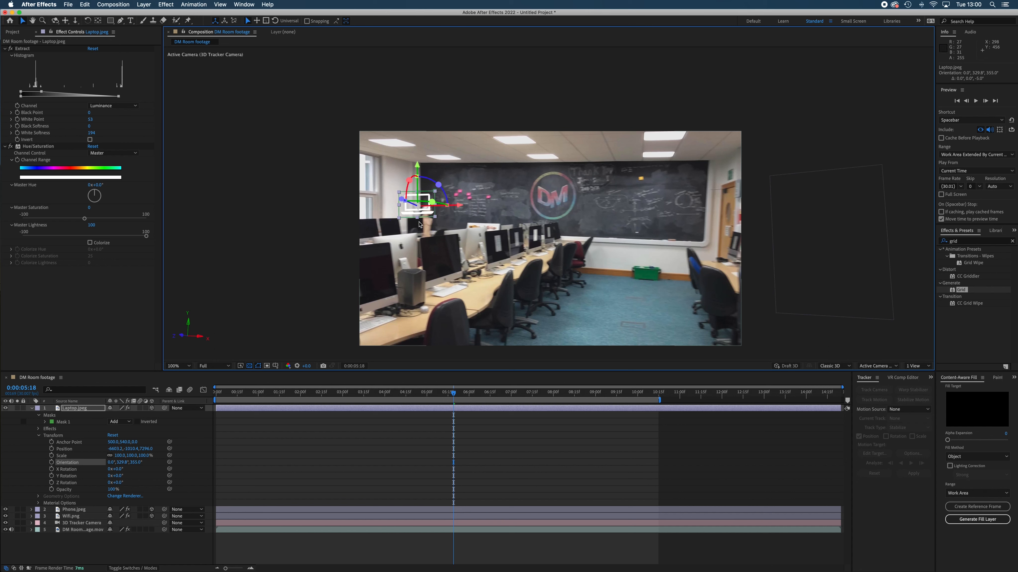
left_click_drag(418, 168, 418, 162)
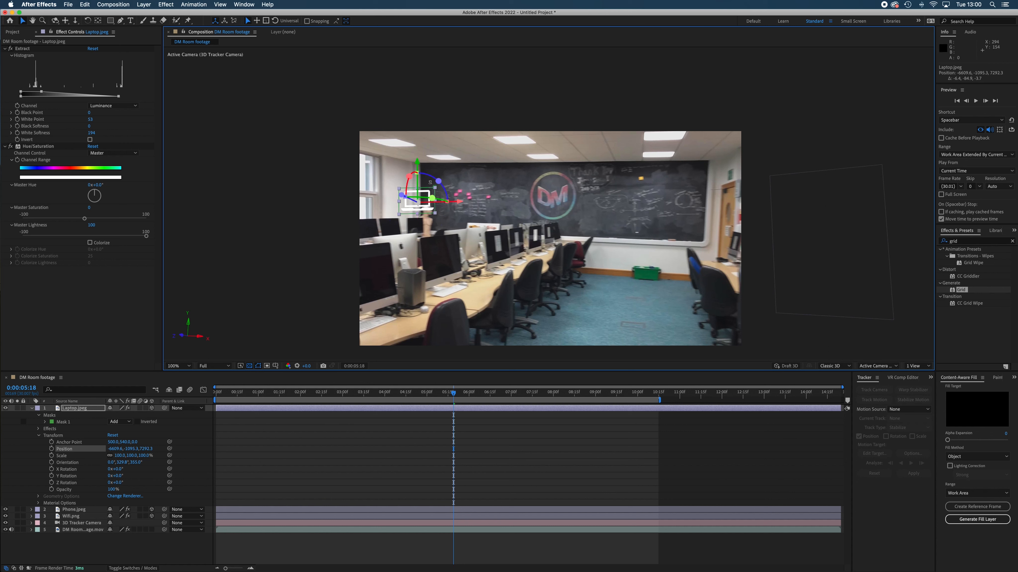
left_click_drag(459, 202, 491, 202)
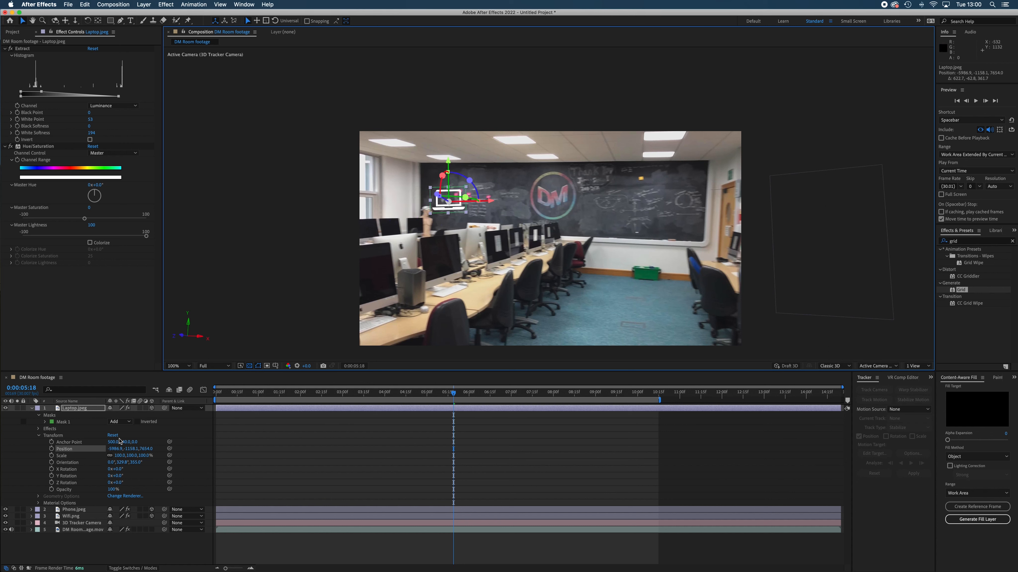
left_click_drag(124, 460, 168, 468)
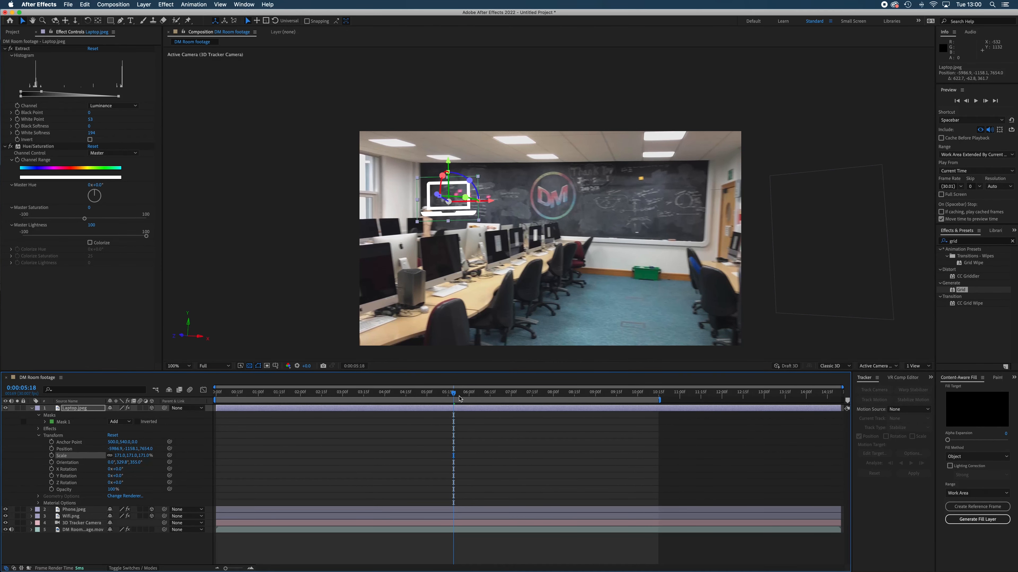
Play the composition from the first frame to check how the laptop tracks, stopping at 0:00:08:10.
left_click_drag(455, 397, 211, 402)
key("space")
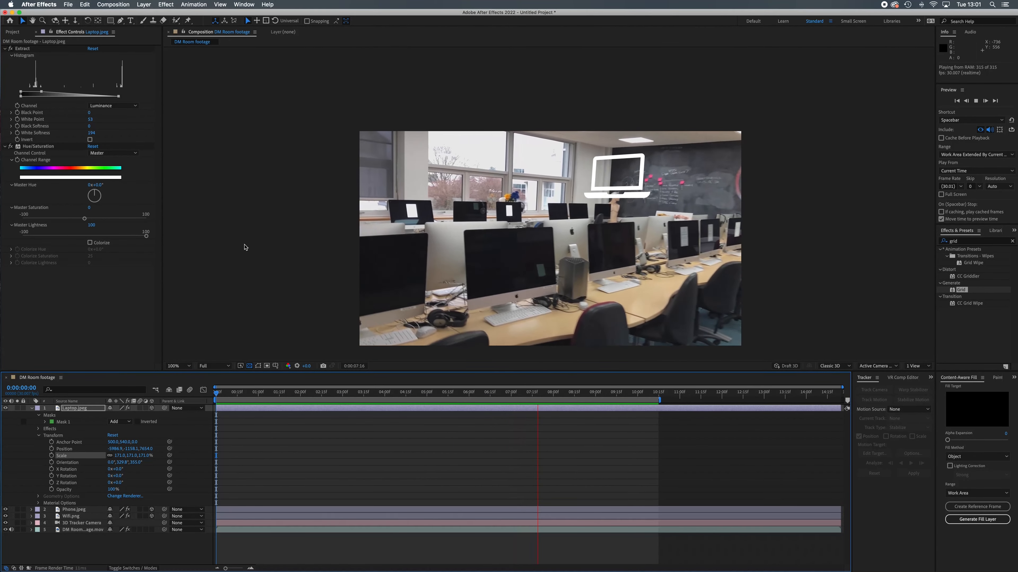
key("space")
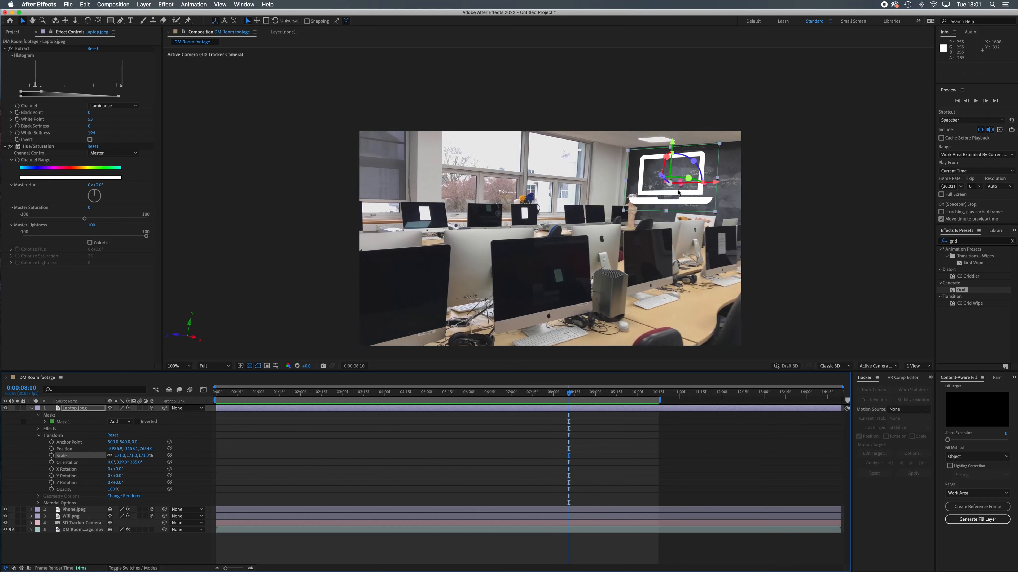
Move Laptop.jpeg further back beside the windows to an X position of about -10590 and orient it to about 356°, 304°, 350°.
left_click_drag(663, 179, 667, 217)
left_click_drag(629, 180, 625, 136)
mouse_move(643, 173)
left_mouse_down()
mouse_move(659, 177)
mouse_move(643, 152)
mouse_move(651, 156)
left_mouse_up()
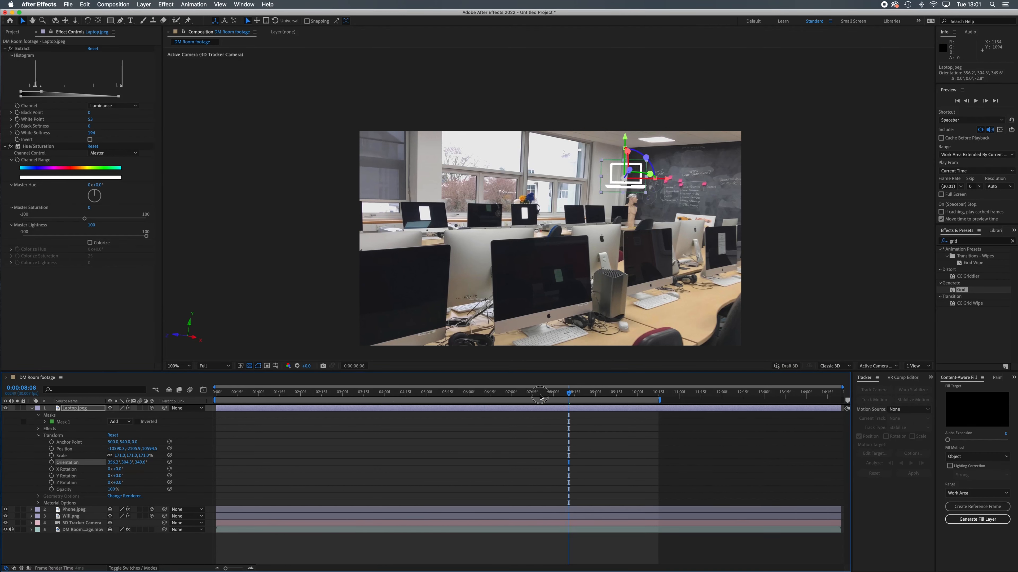
Preview the composition from the start and scrub through the opening seconds to check all three icons, returning to the first frame.
left_click_drag(570, 396, 198, 406)
key("space")
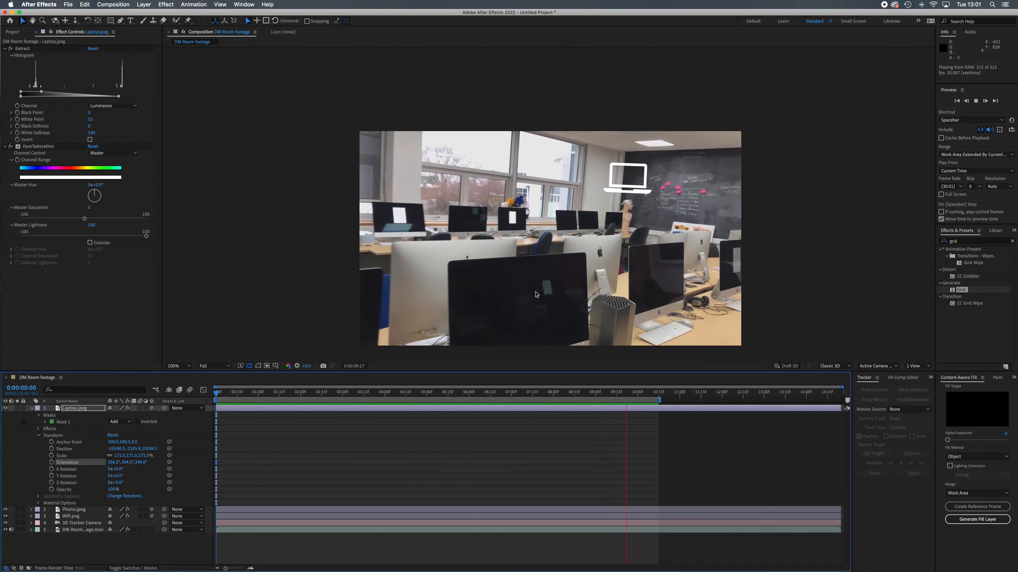
key("space")
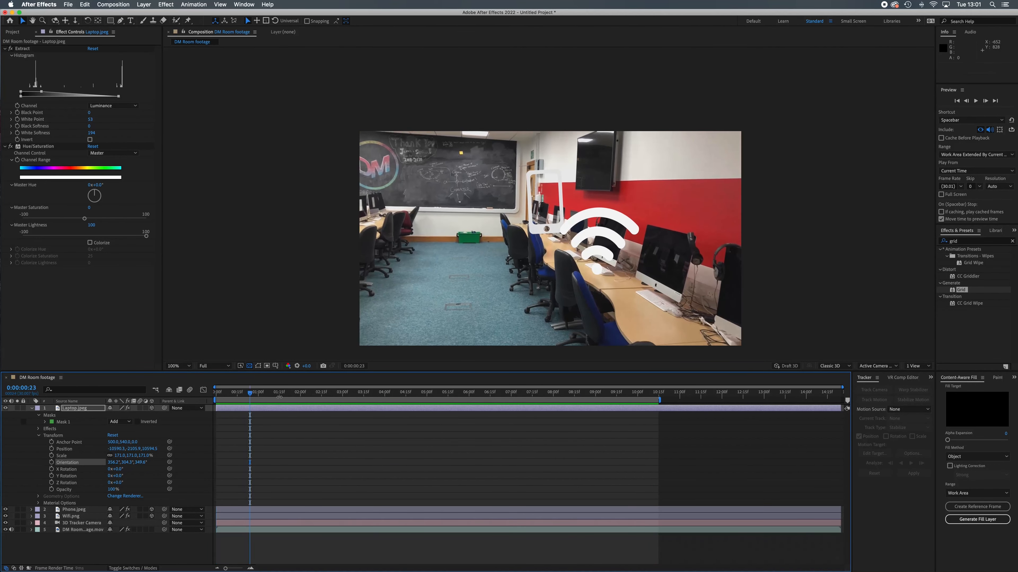
left_click_drag(271, 398, 378, 408)
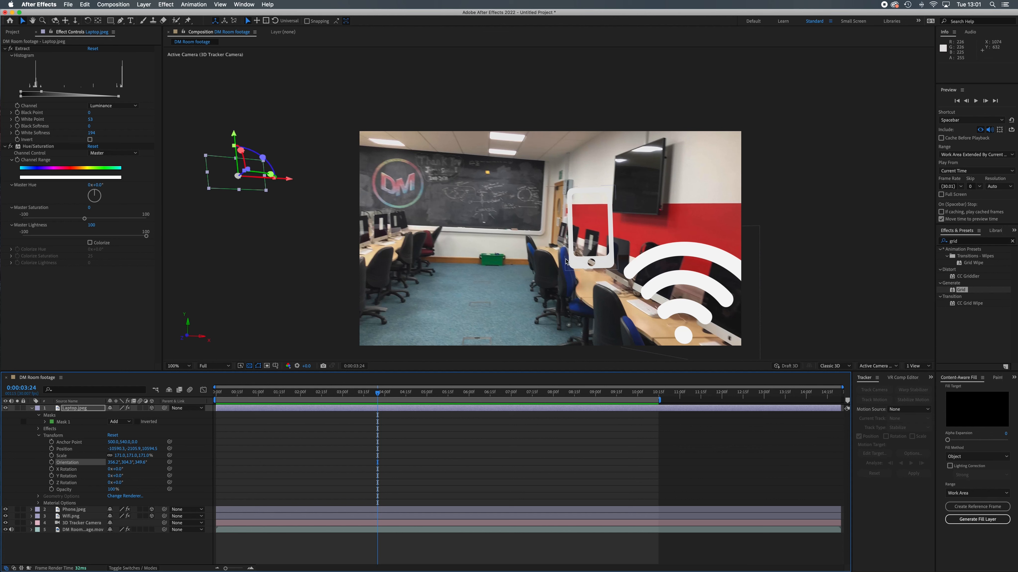
left_click_drag(380, 396, 350, 395)
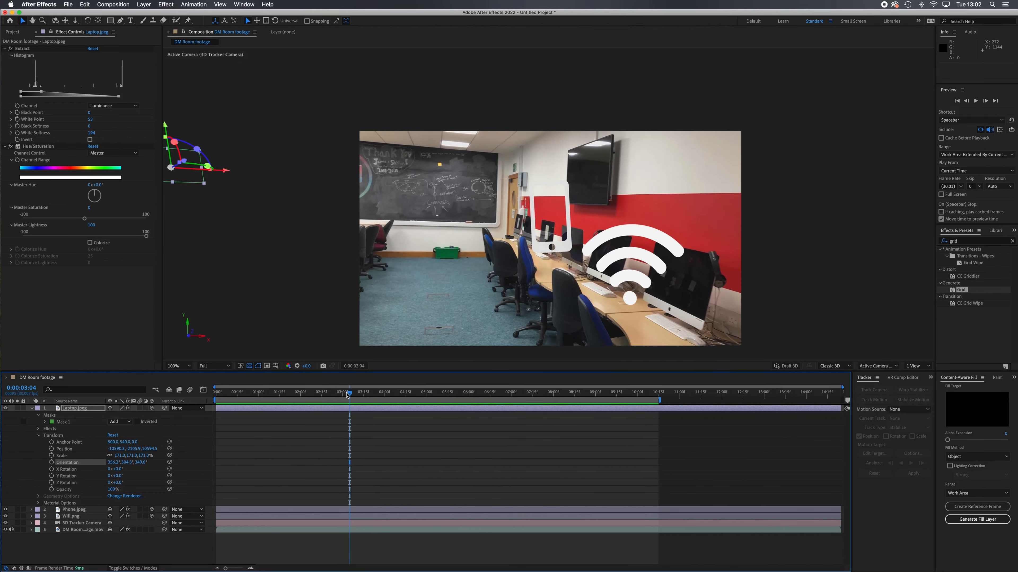
left_click(216, 393)
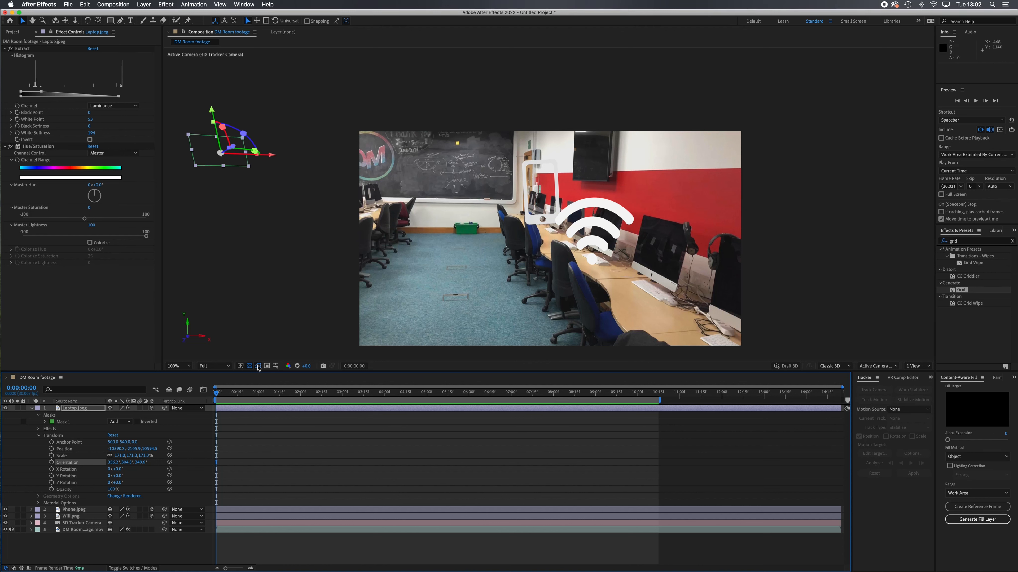
Go to 0:00:03:20 and apply a Gaussian Blur effect to the Wifi.png layer.
left_click_drag(217, 394, 372, 401)
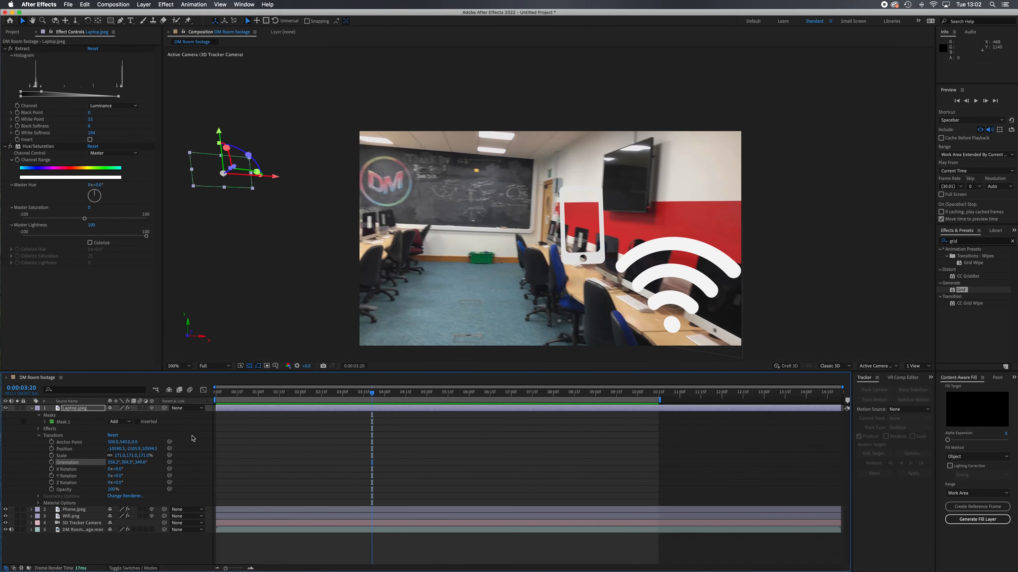
left_click(32, 408)
left_click(80, 422)
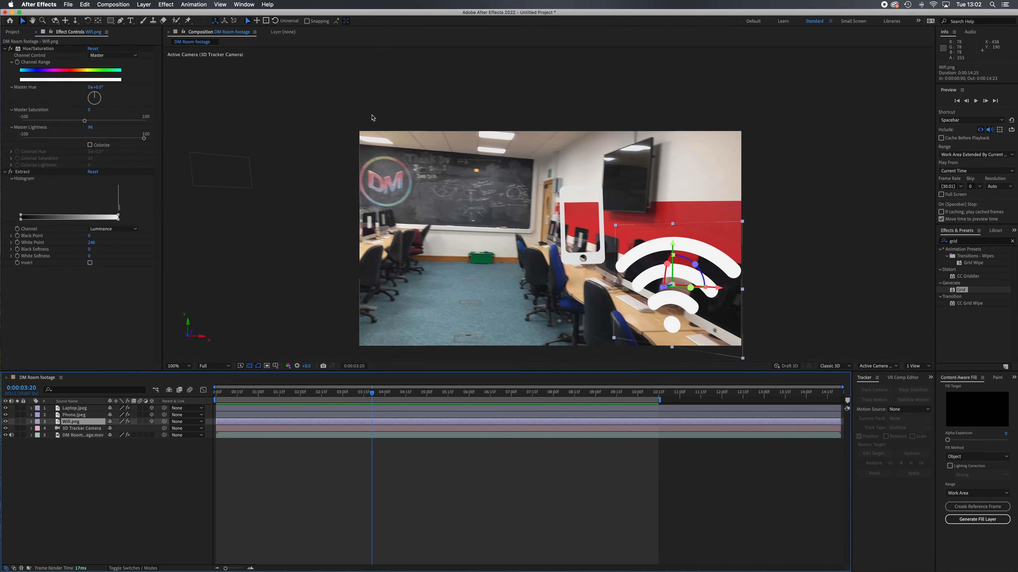
left_click(165, 5)
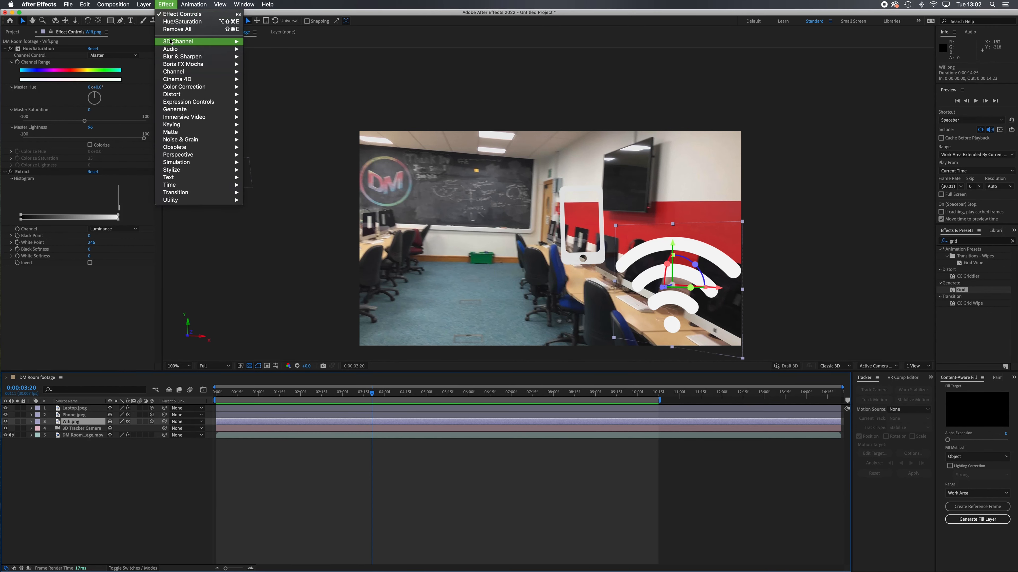
mouse_move(196, 58)
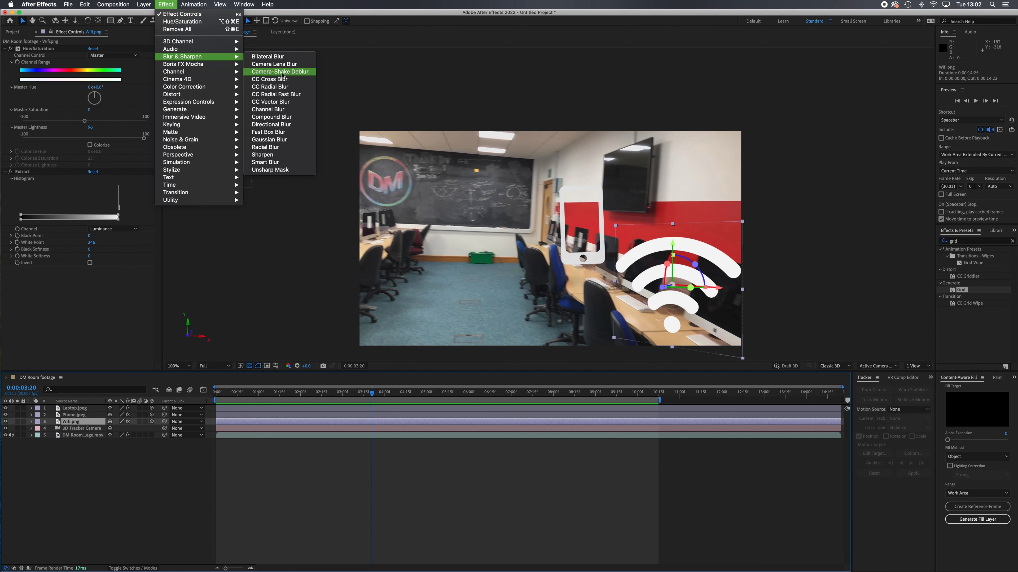
left_click(287, 141)
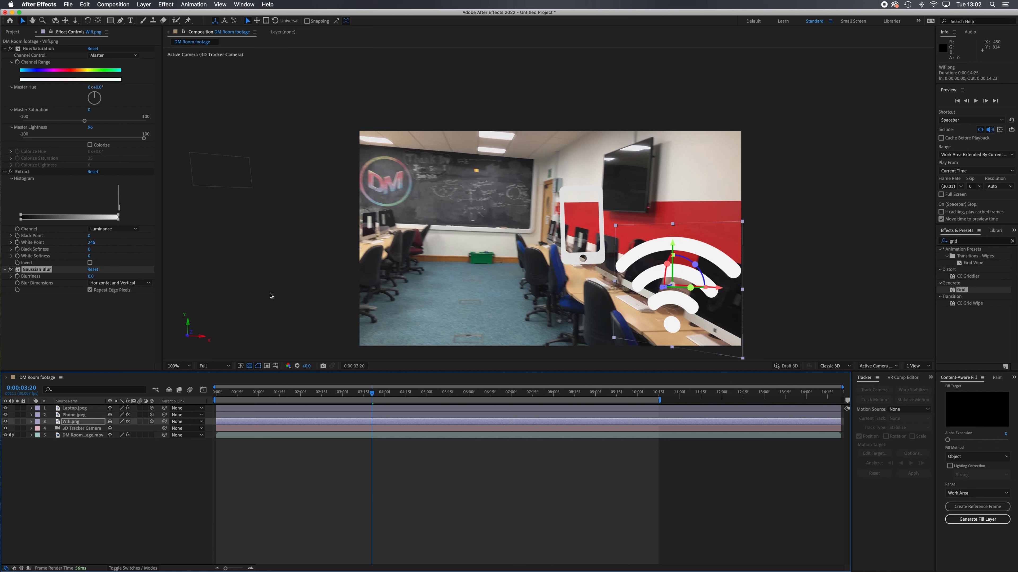
Keyframe Wifi.png's Gaussian Blur Blurriness at 0 at 0:00:03:20 and 17.2 at 0:00:04:23, and preview the change from 0:00:02:09.
left_click(32, 423)
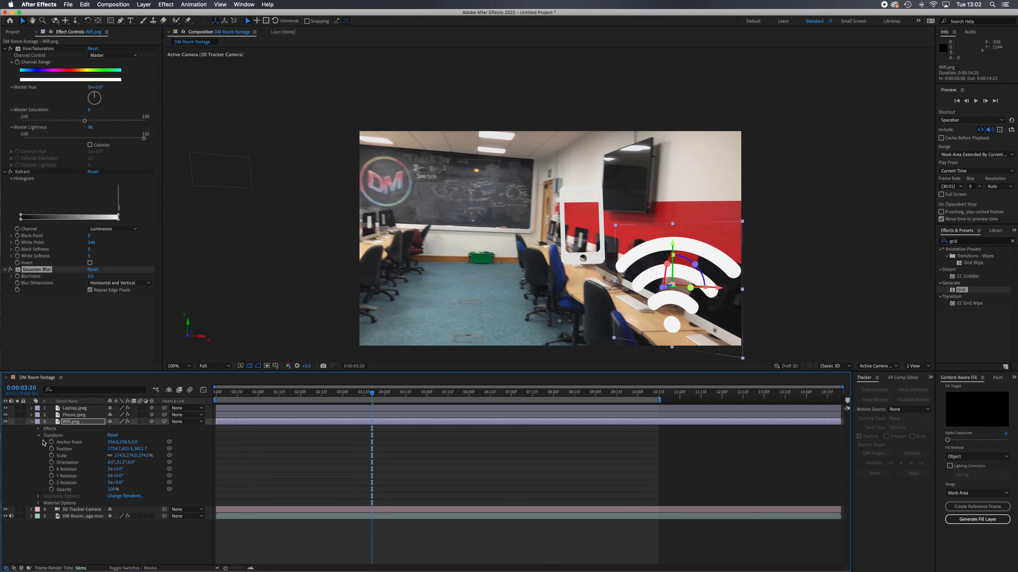
left_click(39, 430)
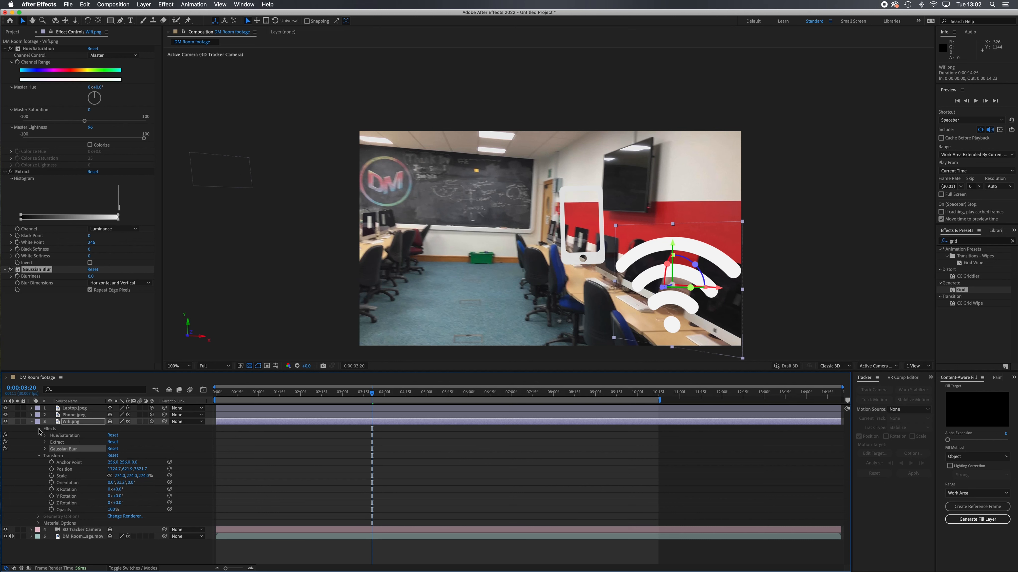
left_click(45, 449)
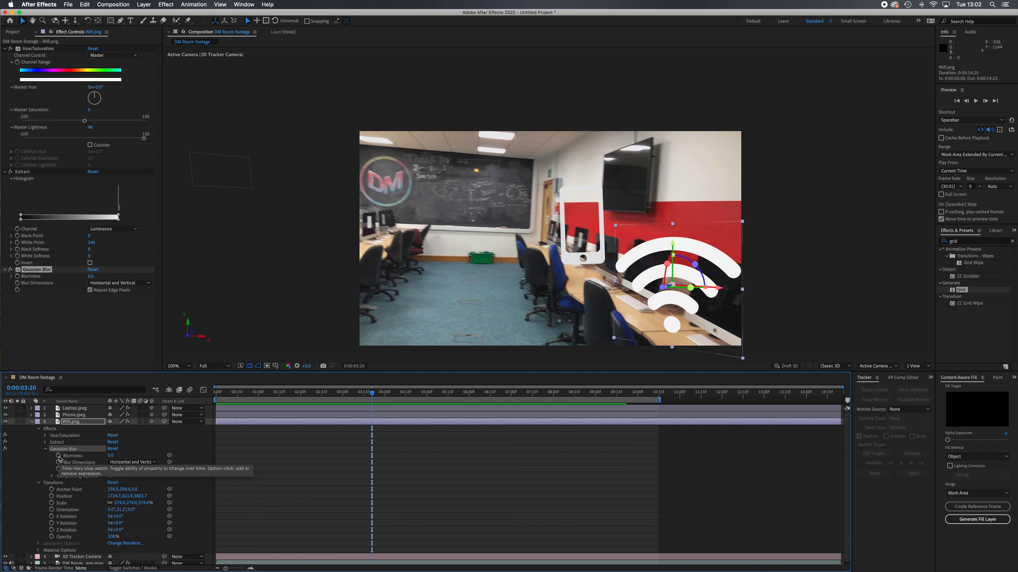
left_click(58, 456)
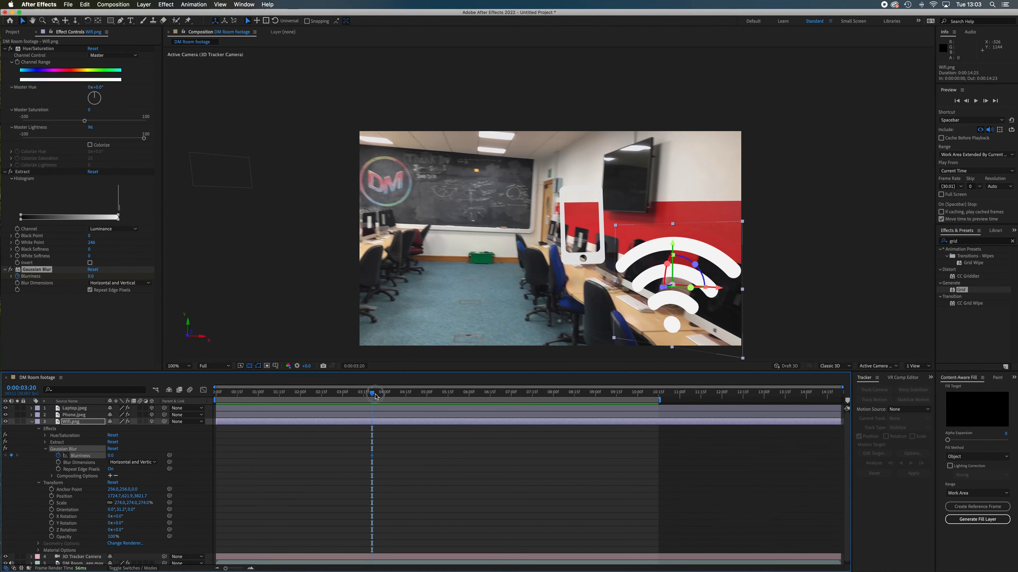
left_click_drag(372, 396, 419, 397)
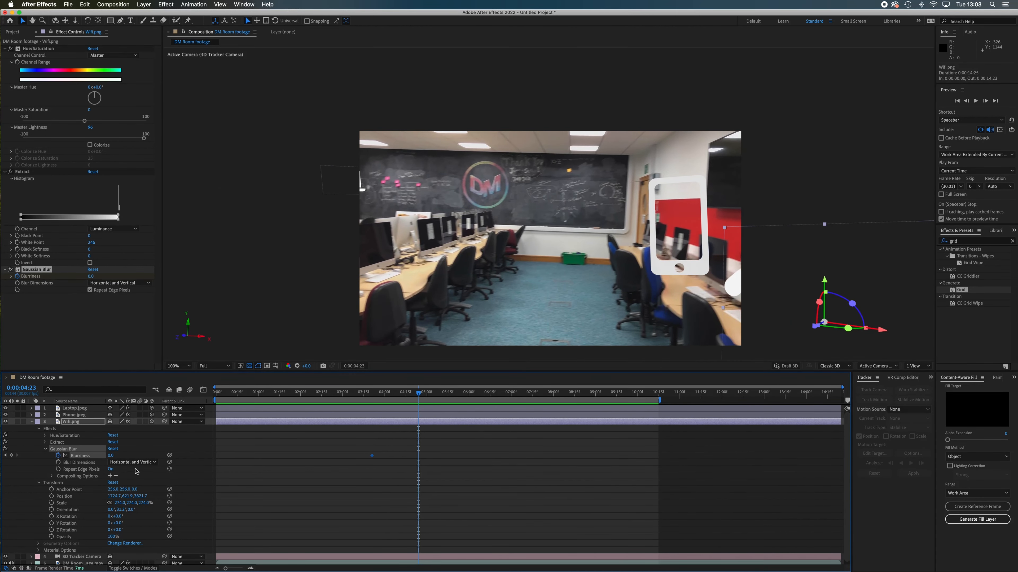
left_click_drag(111, 456, 185, 460)
left_click_drag(425, 396, 315, 397)
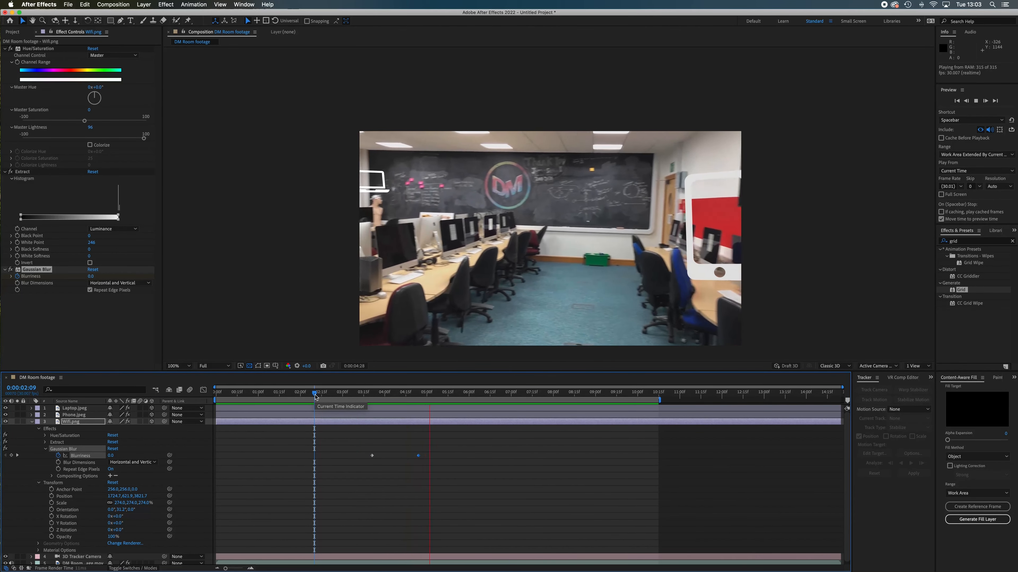
key("space")
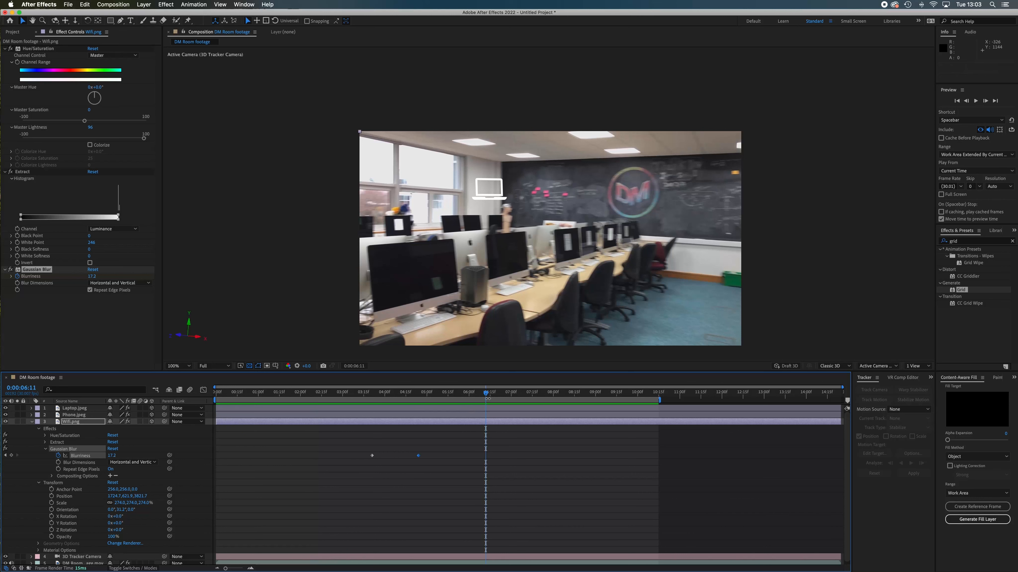
Shift Wifi.png's first Blurriness keyframe back to 0:00:02:20 and play the blur from there.
left_click_drag(483, 395, 330, 405)
left_click_drag(372, 457, 329, 456)
key("space")
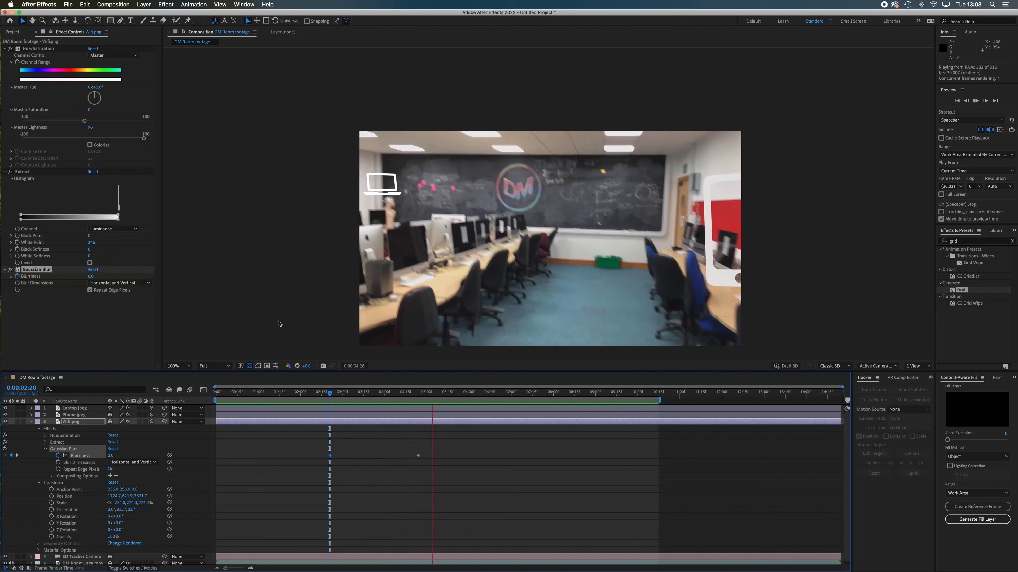
key("space")
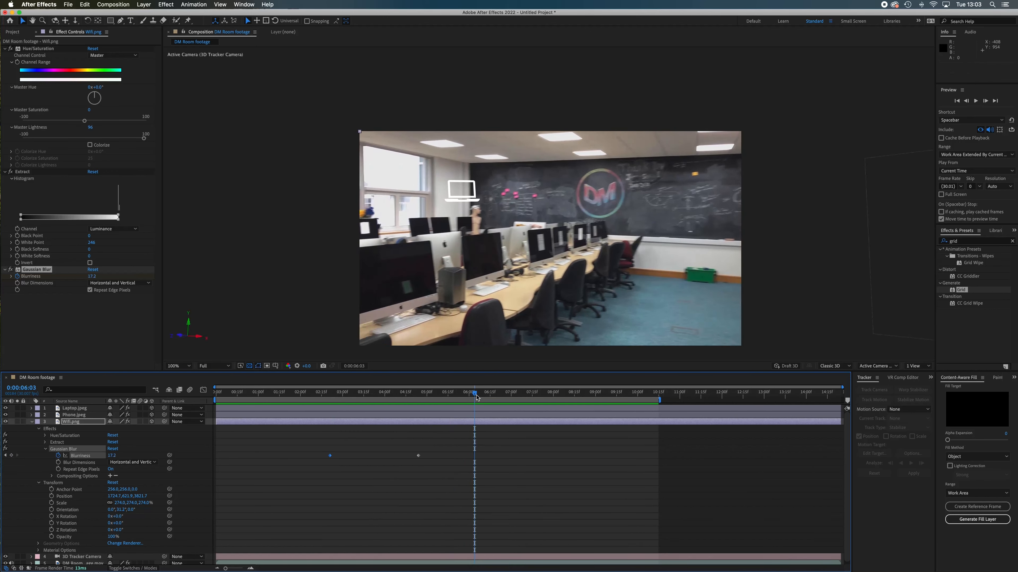
Collapse Wifi.png's properties, go to 0:00:04:21 and apply Gaussian Blur to the Laptop.jpeg layer.
left_click_drag(477, 396, 411, 398)
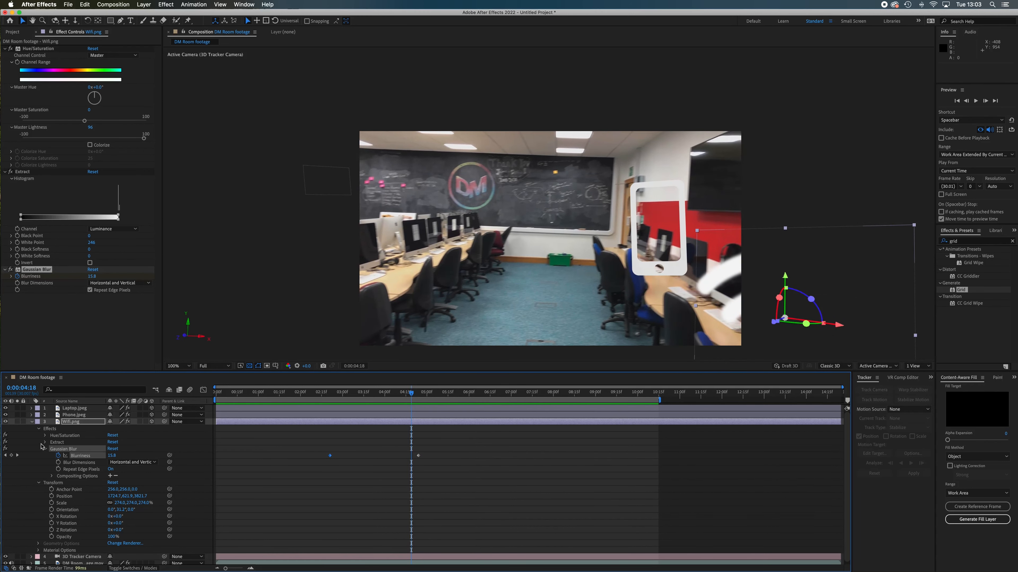
left_click(32, 423)
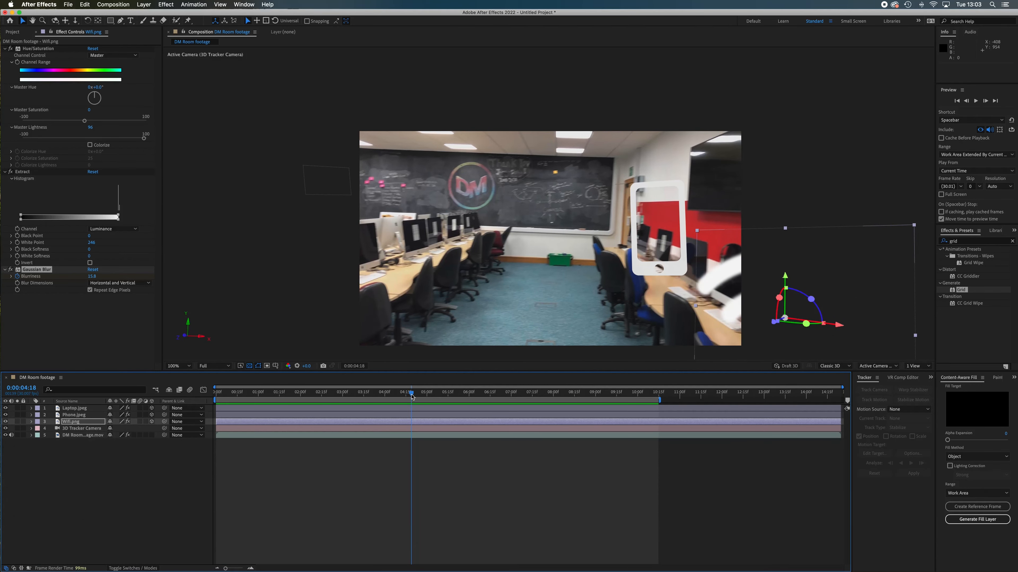
mouse_move(412, 397)
left_mouse_down()
mouse_move(387, 398)
mouse_move(460, 400)
mouse_move(415, 406)
left_mouse_up()
key("space")
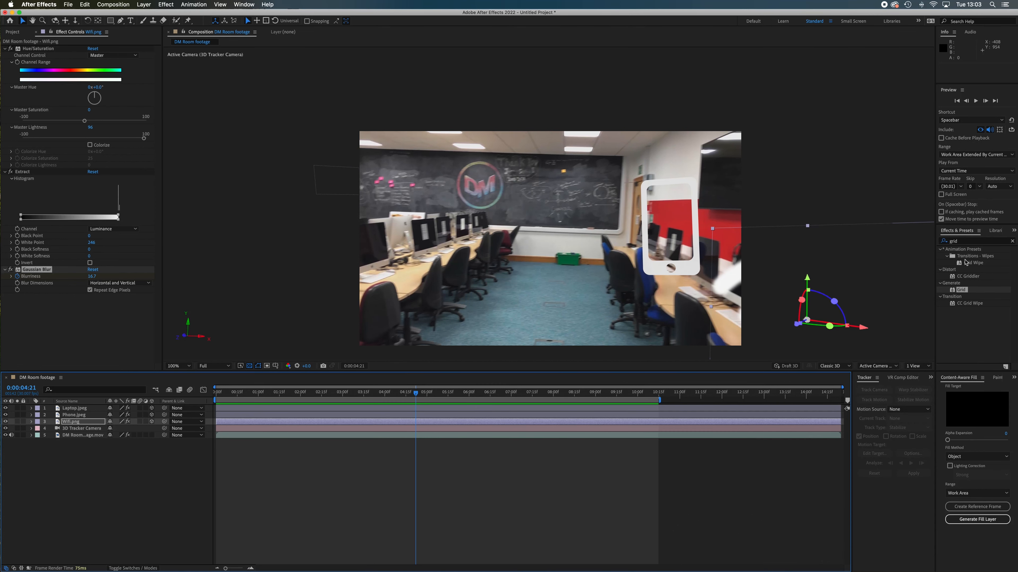
left_click(89, 408)
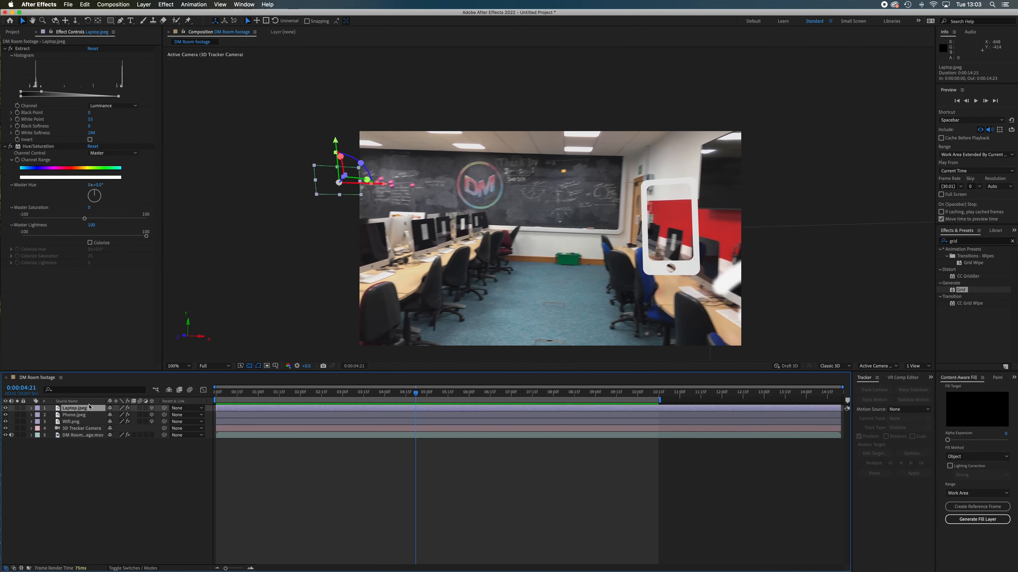
left_click(166, 5)
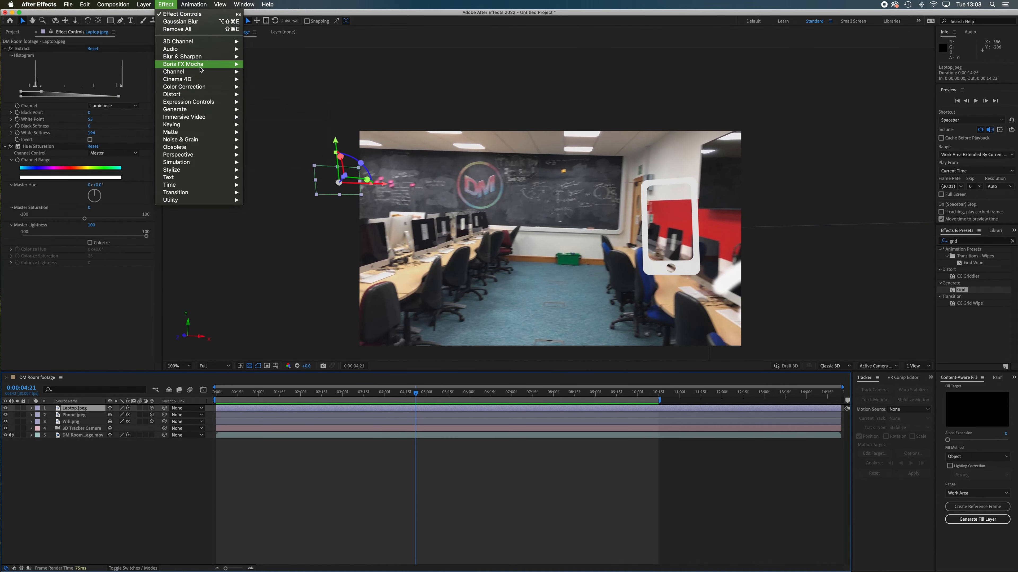
mouse_move(208, 60)
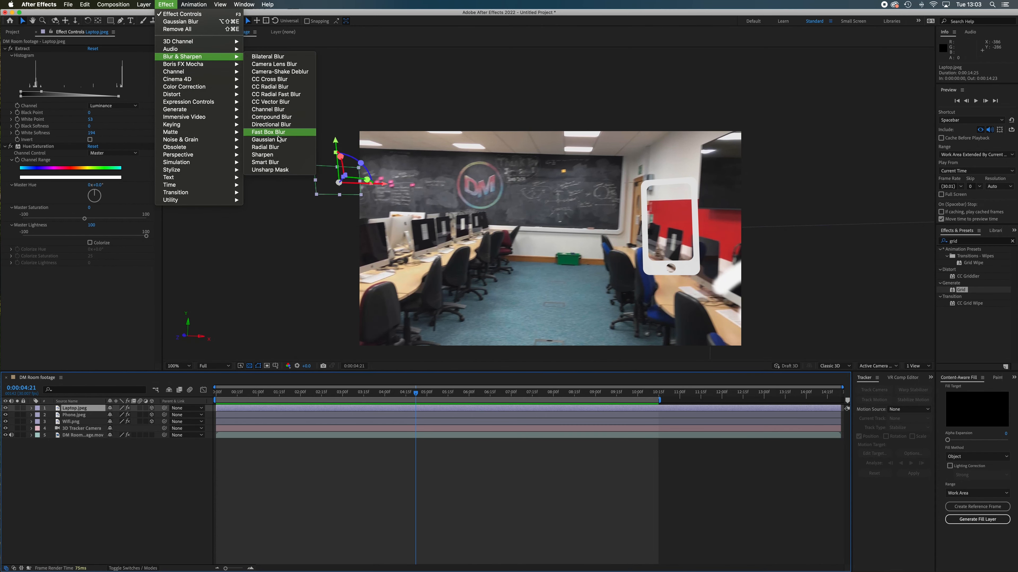
left_click(270, 140)
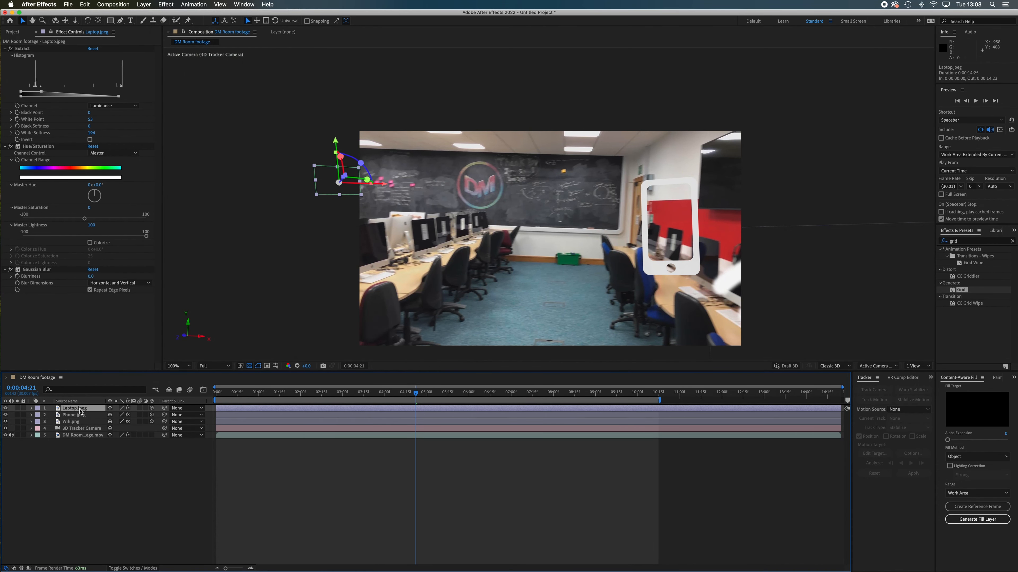
Keyframe Laptop.jpeg's Gaussian Blur Blurriness at 10.1 at 0:00:04:21 and 30 at 0:00:05:13.
left_click(31, 409)
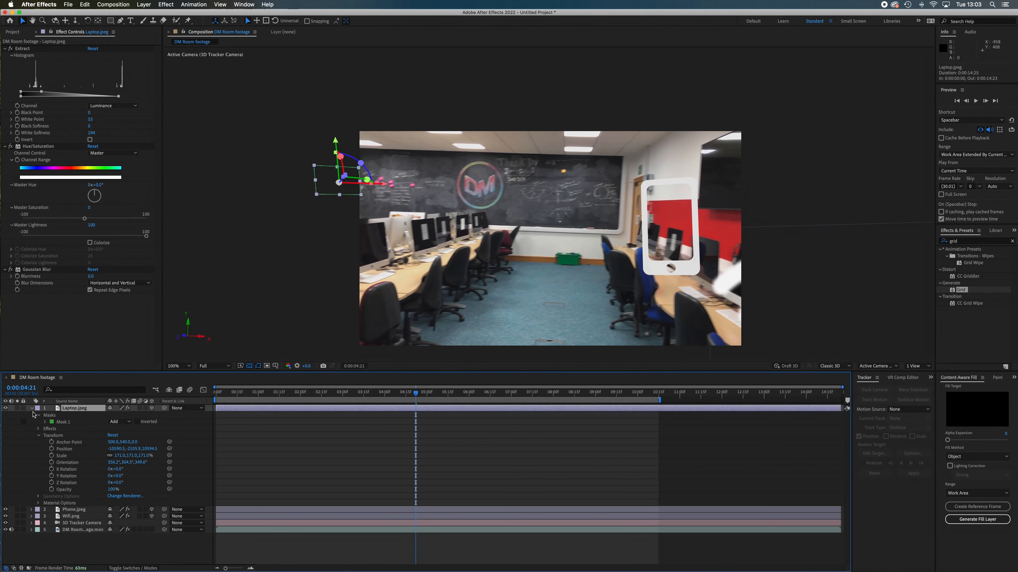
left_click(38, 429)
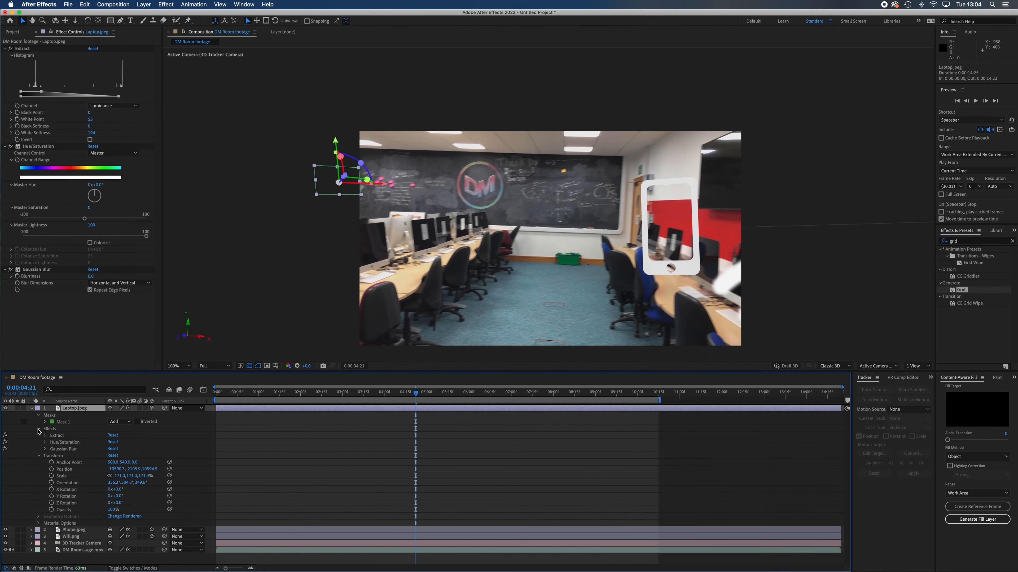
left_click(46, 450)
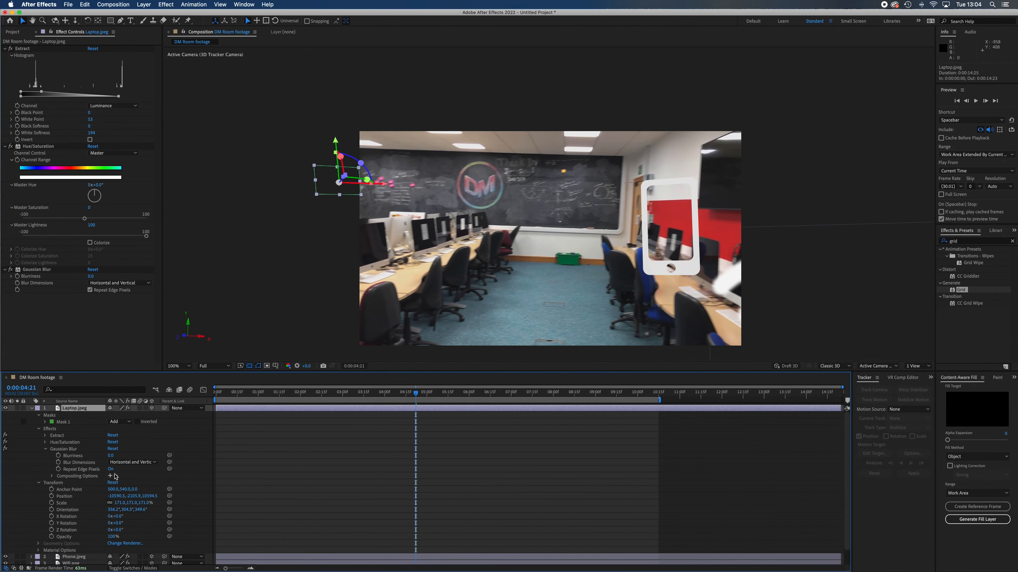
left_click(58, 456)
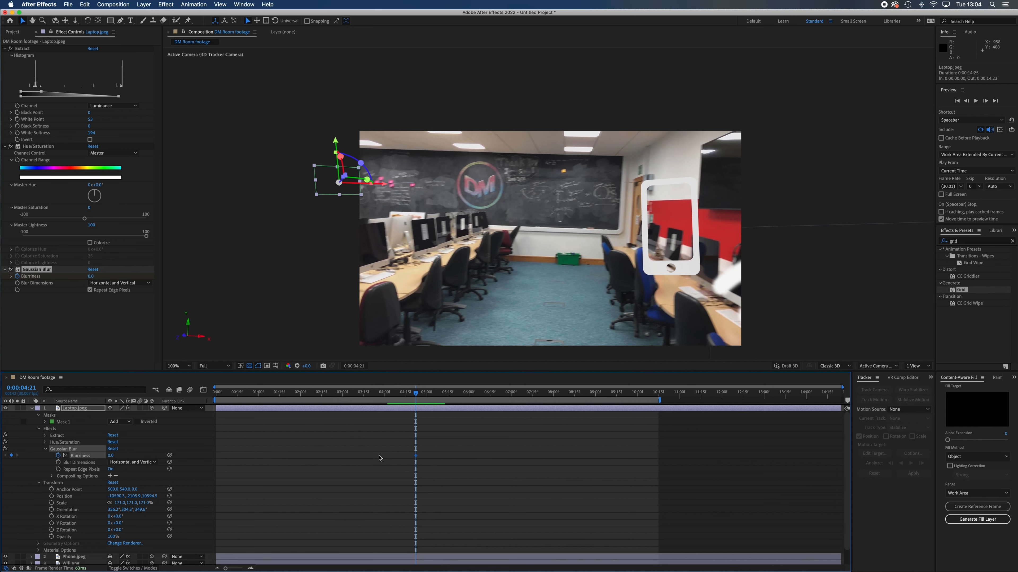
left_click_drag(111, 456, 153, 459)
left_click_drag(416, 397, 440, 399)
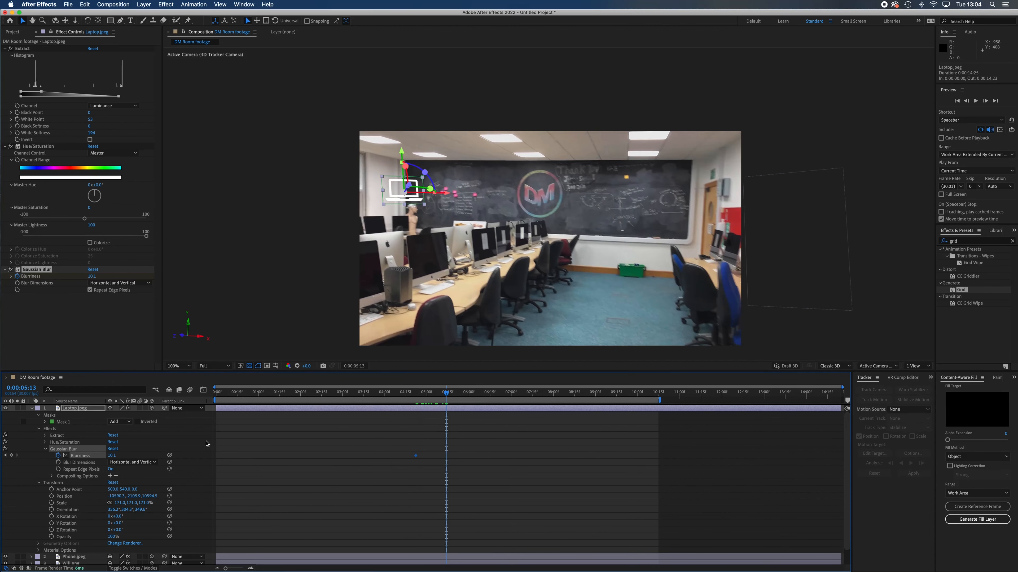
left_click_drag(113, 457, 192, 462)
left_click_drag(193, 462, 197, 463)
Add a Laptop.jpeg Blurriness keyframe of 0 at 0:00:08:29 and preview the blur from 0:00:04:10.
left_click_drag(447, 397, 591, 403)
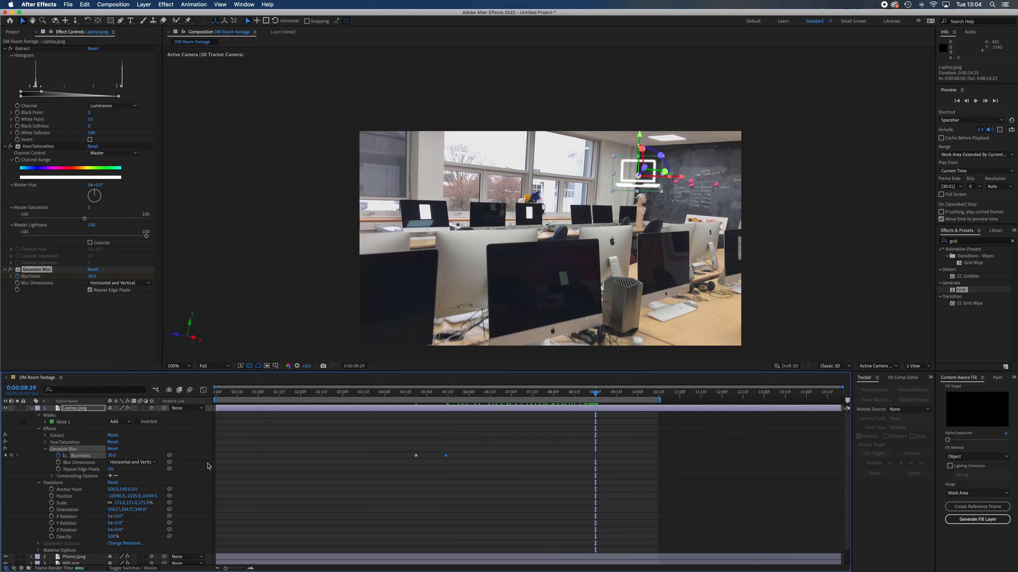
left_click_drag(111, 456, 40, 457)
left_click_drag(439, 397, 402, 401)
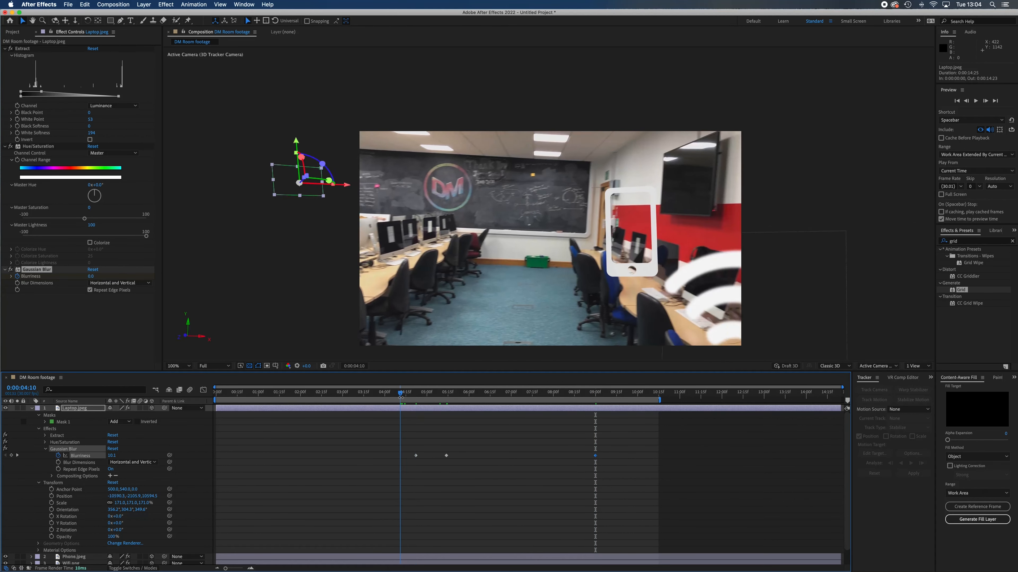
key("space")
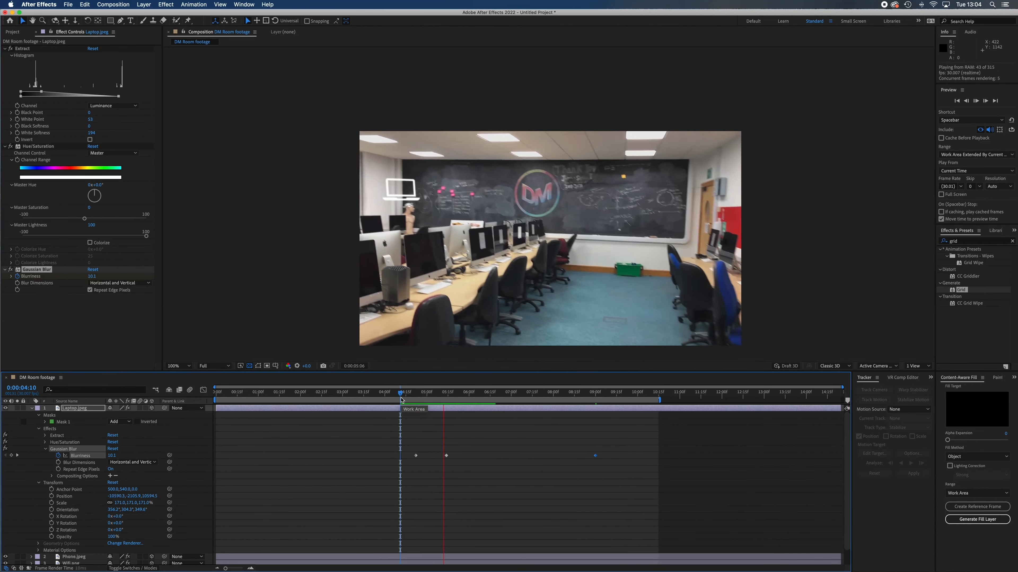
Delete Laptop.jpeg's Blurriness keyframe at 0:00:04:21 and check the blur by playing from 0:00:04:03.
left_click(416, 456)
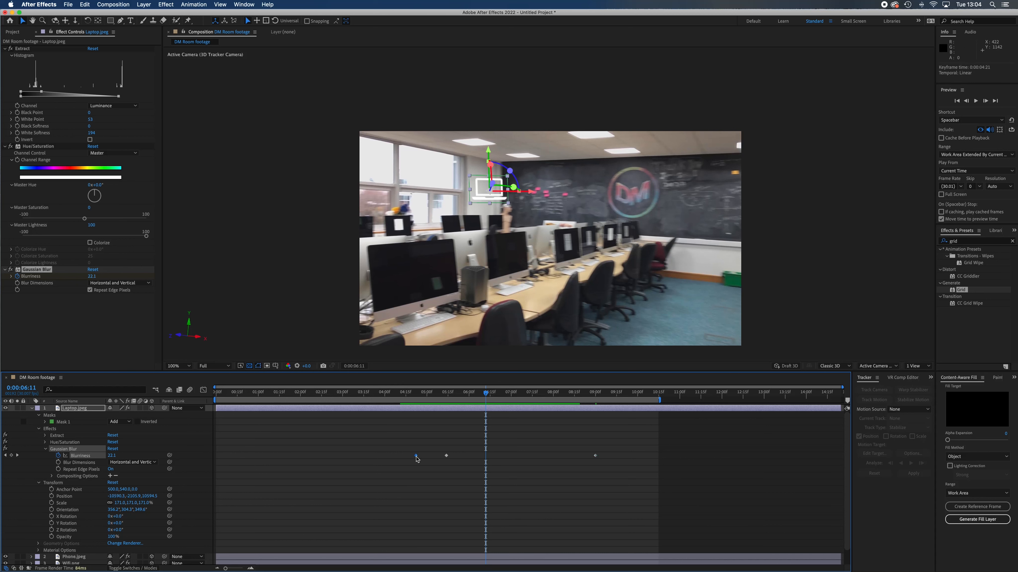
key("Delete")
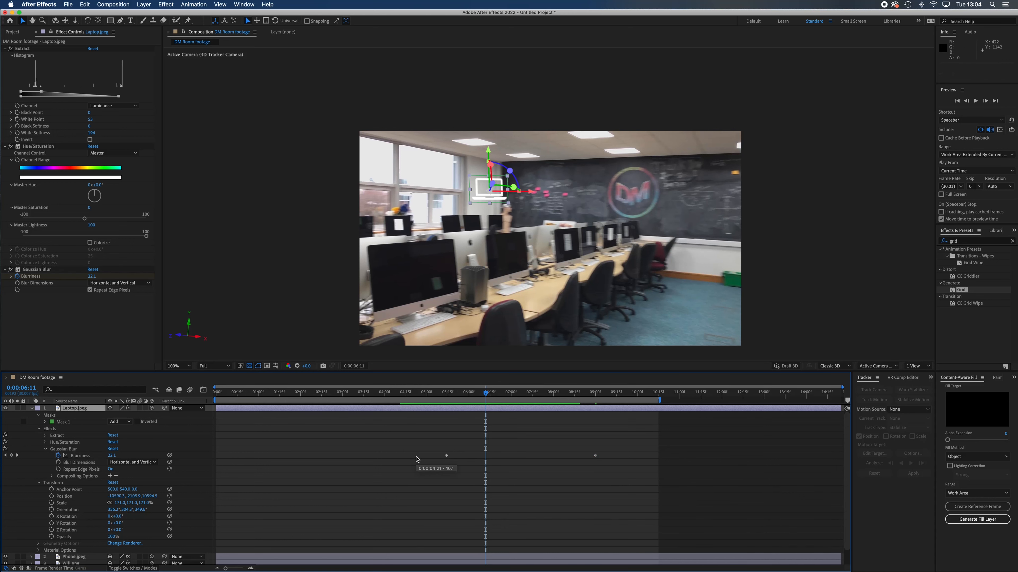
left_click(404, 395)
left_click(390, 396)
key("space")
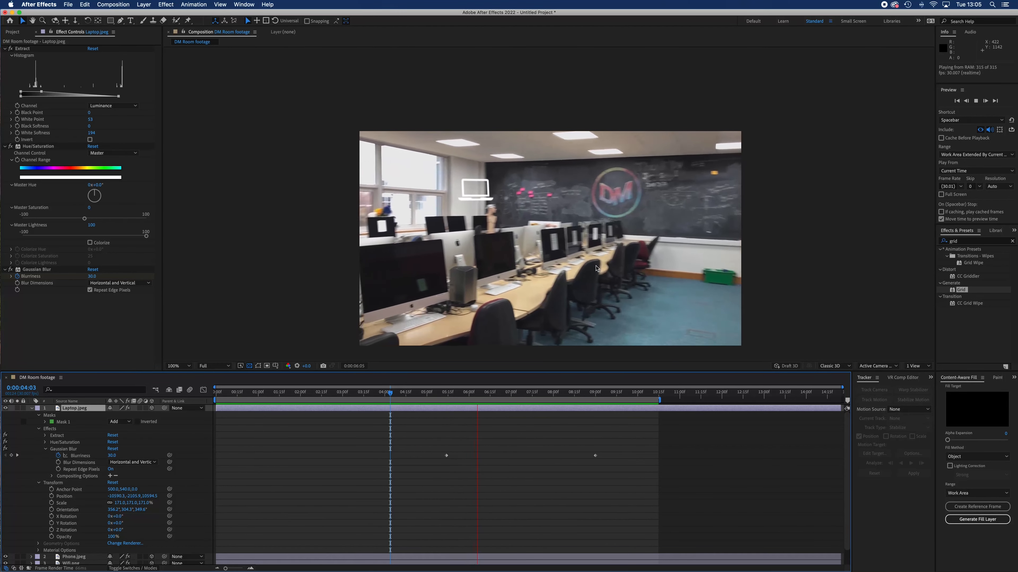
left_click_drag(538, 395, 489, 395)
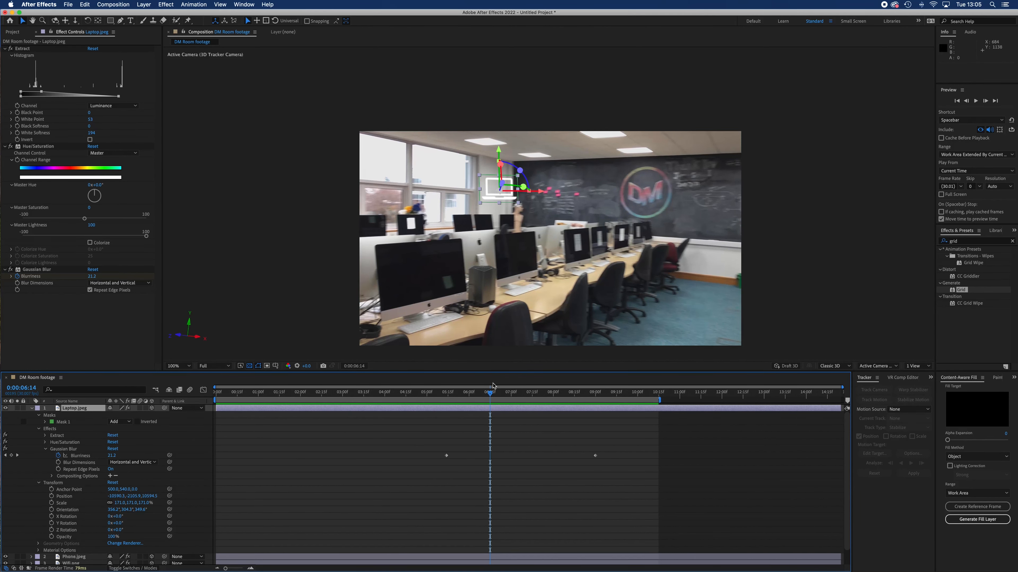
Play the whole composition from the first frame to check how all the icon layers track and blur.
left_click_drag(493, 397, 190, 403)
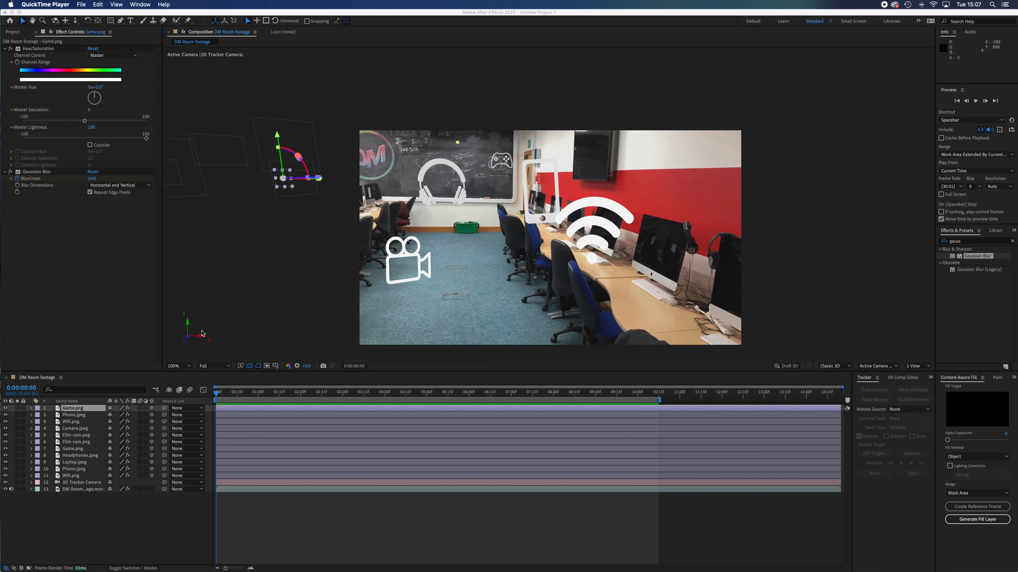
left_click(273, 503)
key("space")
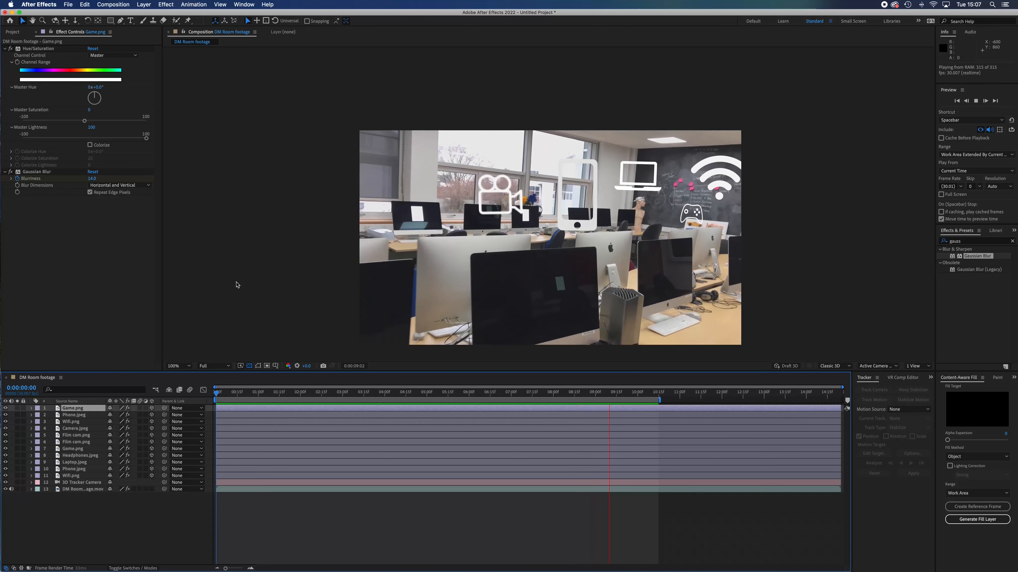
Duplicate the Headphones.jpeg layer at the first frame and move the copy to the top of the layer stack.
key("space")
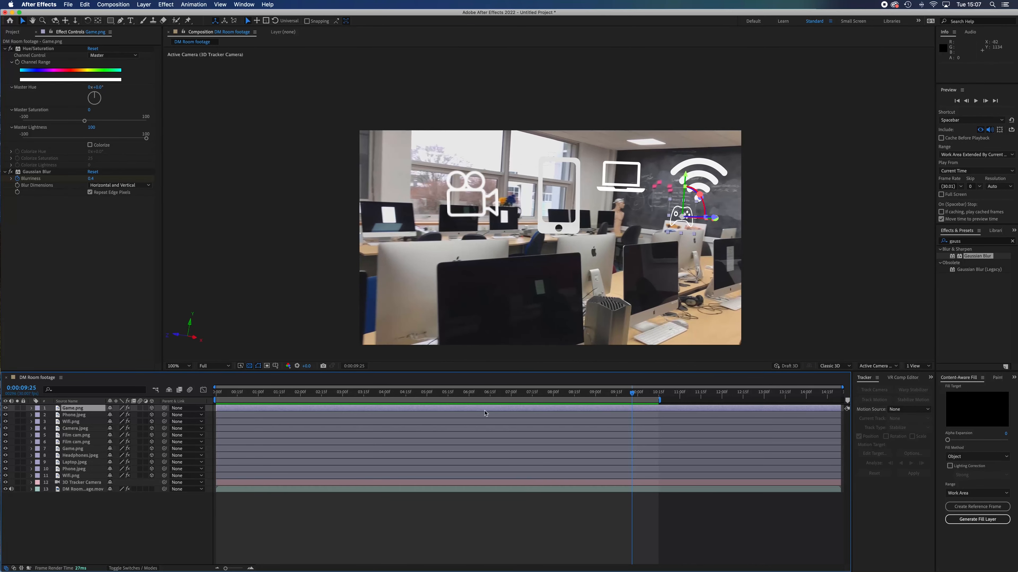
left_click_drag(632, 393, 178, 399)
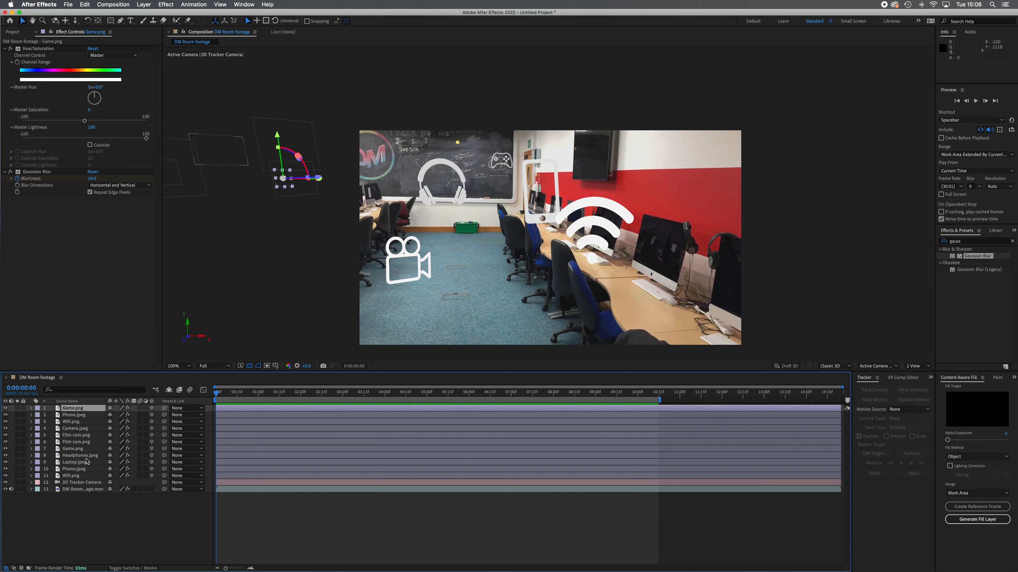
left_click(84, 456)
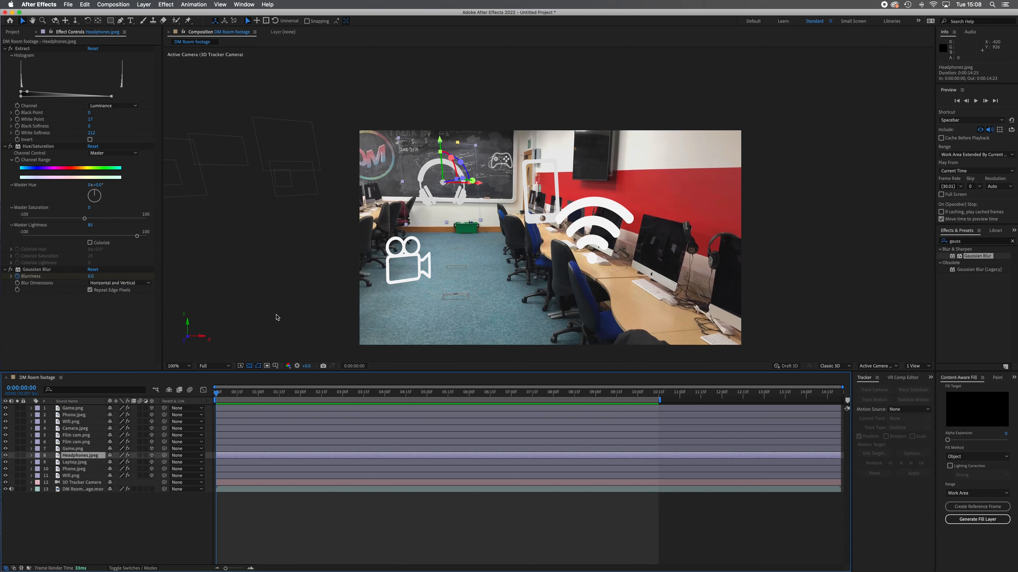
key("super+d")
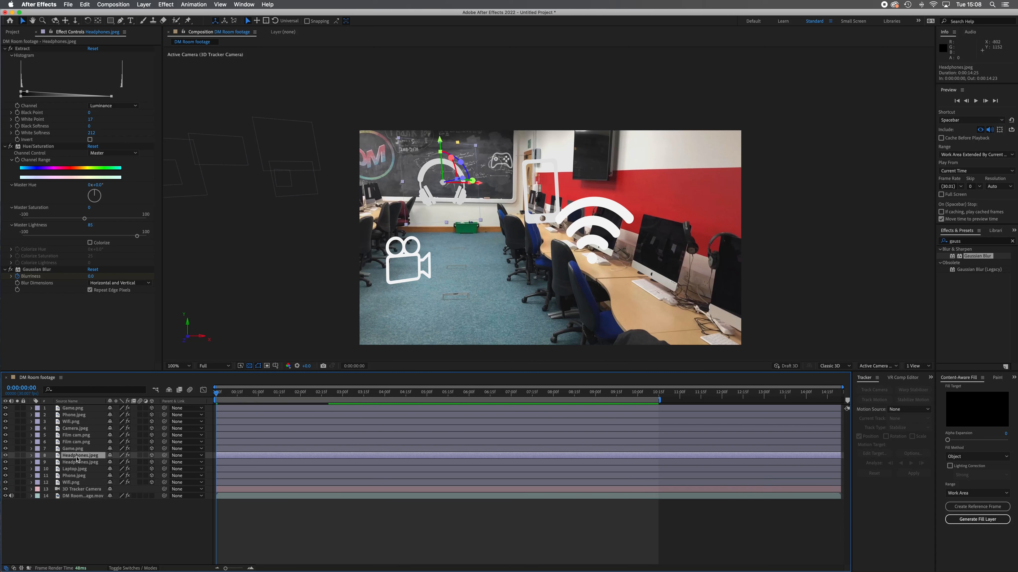
left_click_drag(78, 457, 82, 406)
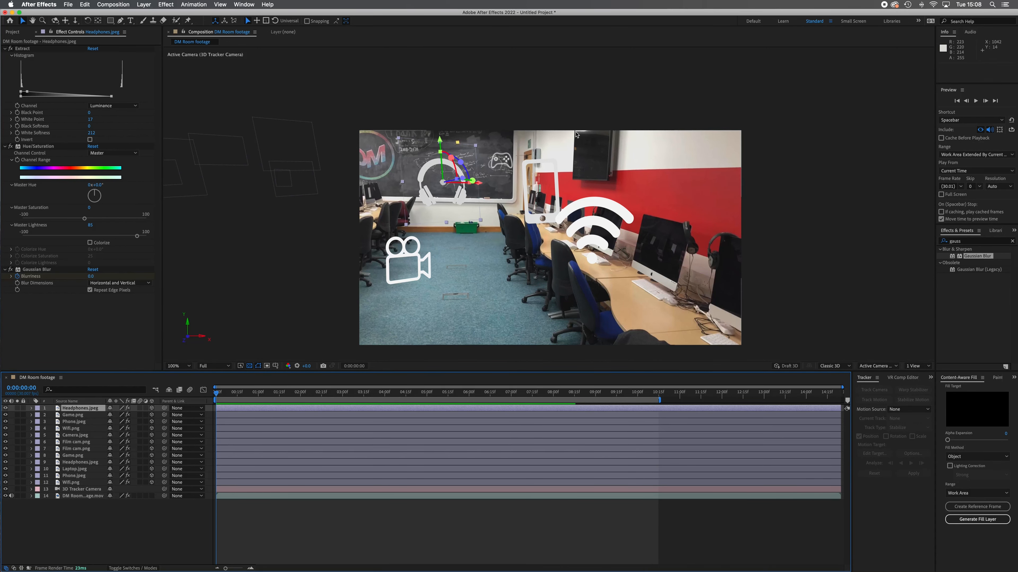
left_click_drag(555, 142, 492, 165)
key("super+z")
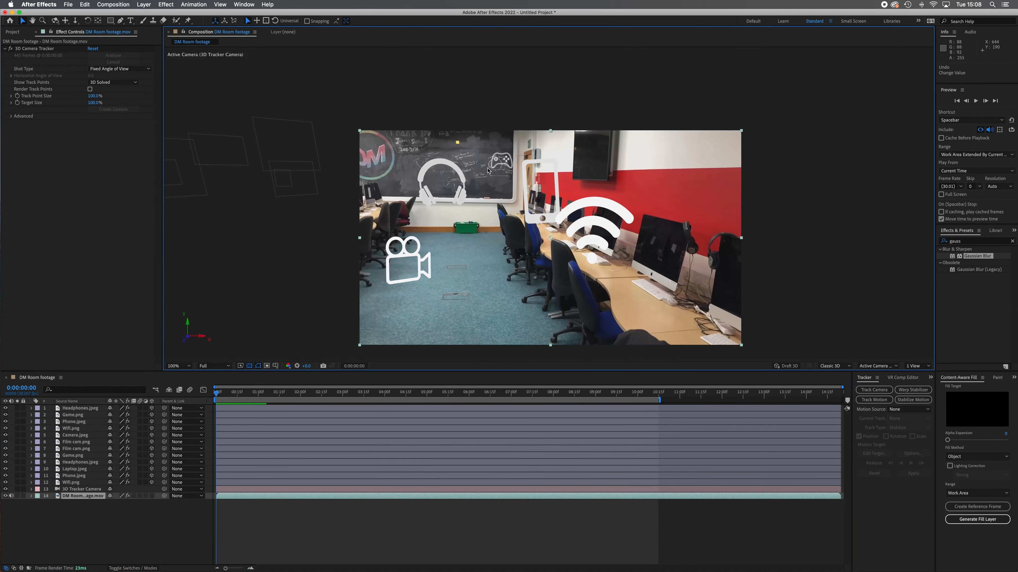
left_click(82, 408)
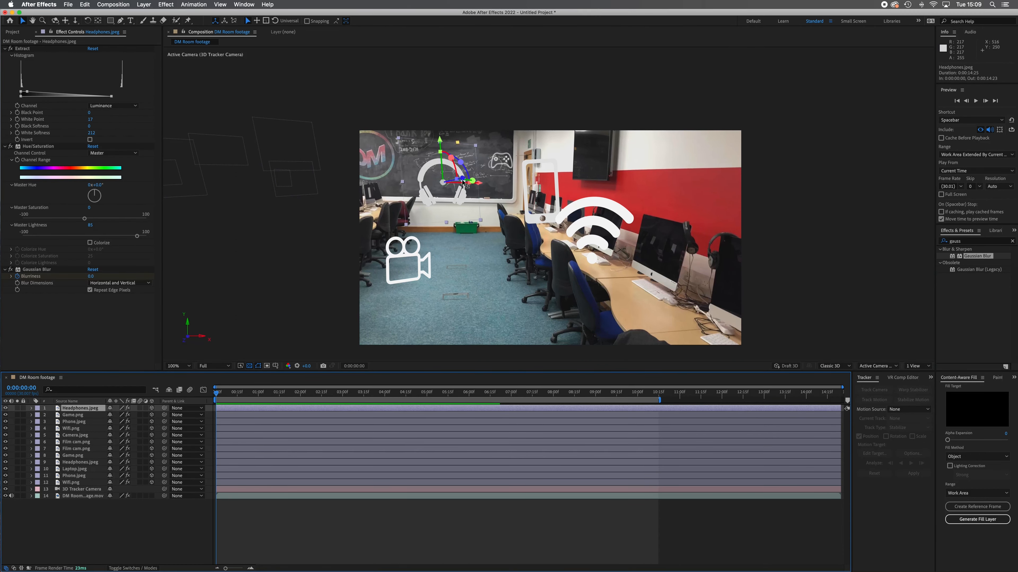
mouse_move(463, 181)
left_mouse_down()
mouse_move(387, 216)
mouse_move(462, 192)
left_mouse_up()
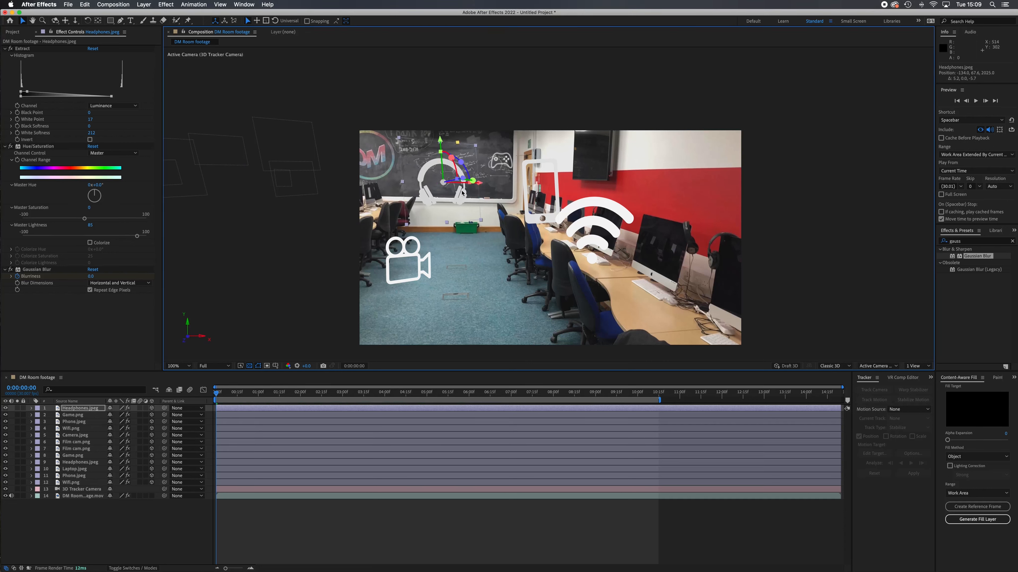
key("super+z")
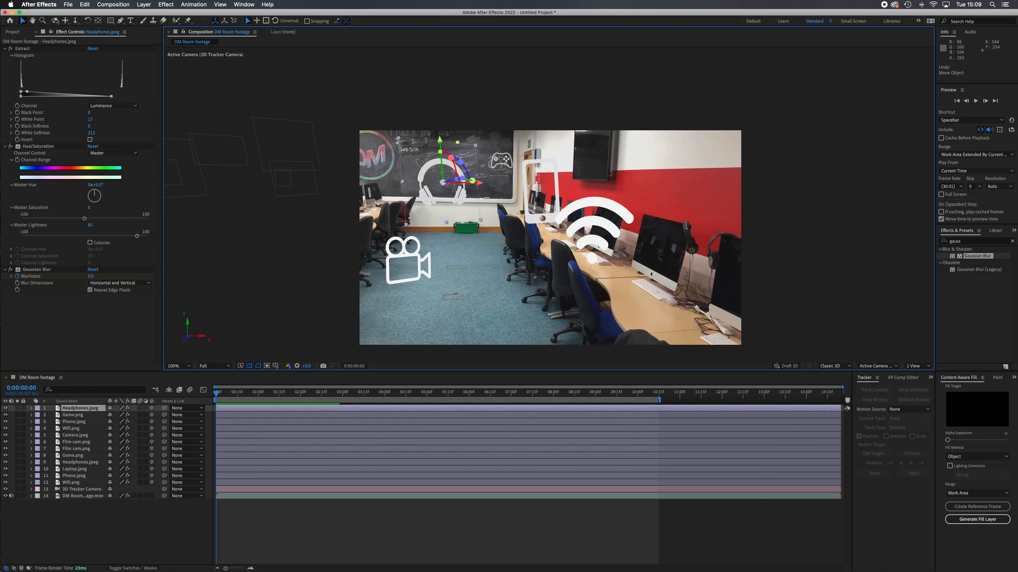
Move the headphones copy away from the blackboard, placing it just outside the footage's left edge at 0:00:03:06.
left_click_drag(464, 180, 267, 188)
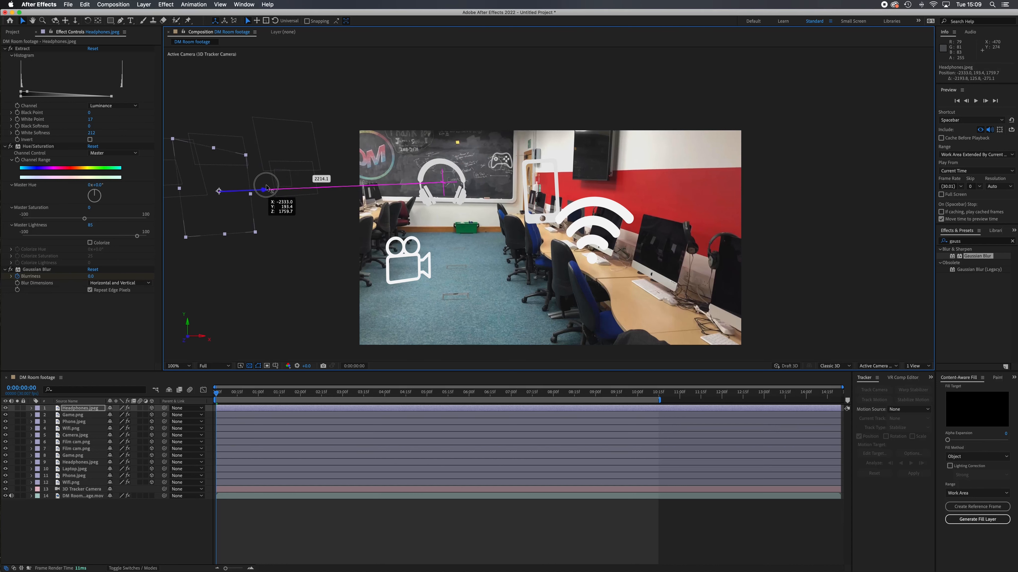
left_click_drag(266, 188, 266, 188)
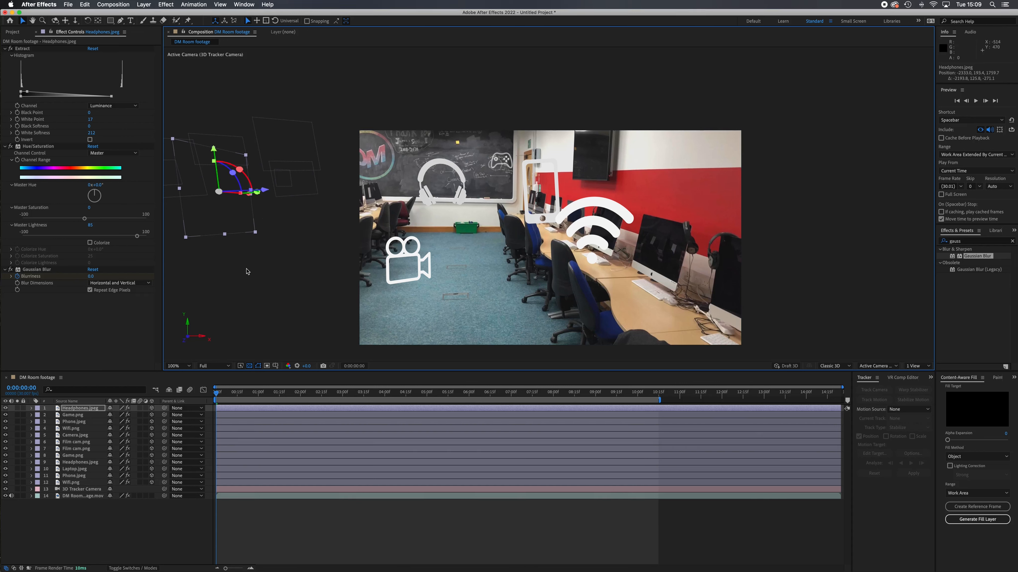
left_click_drag(217, 396, 352, 396)
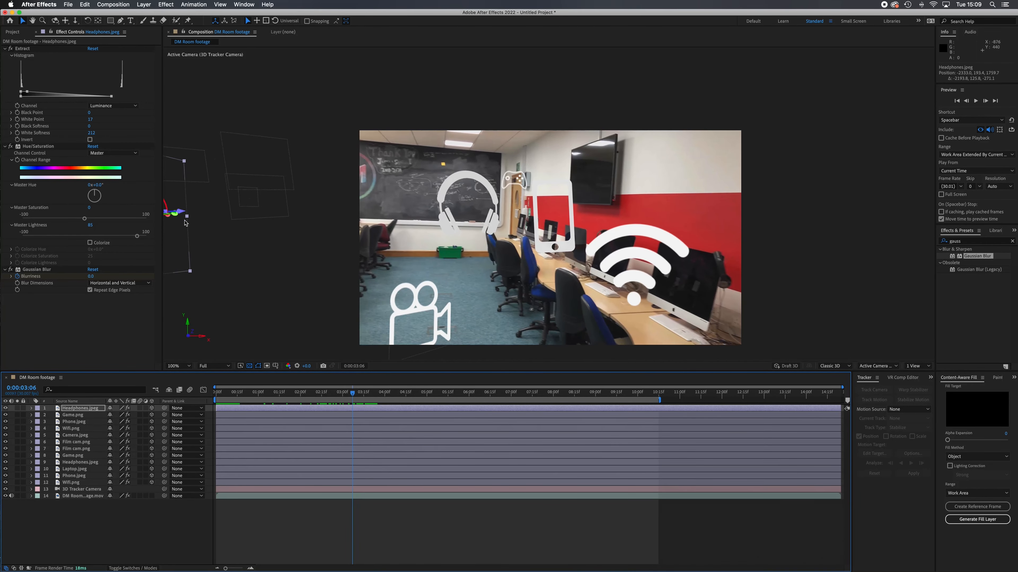
left_click_drag(168, 219, 347, 227)
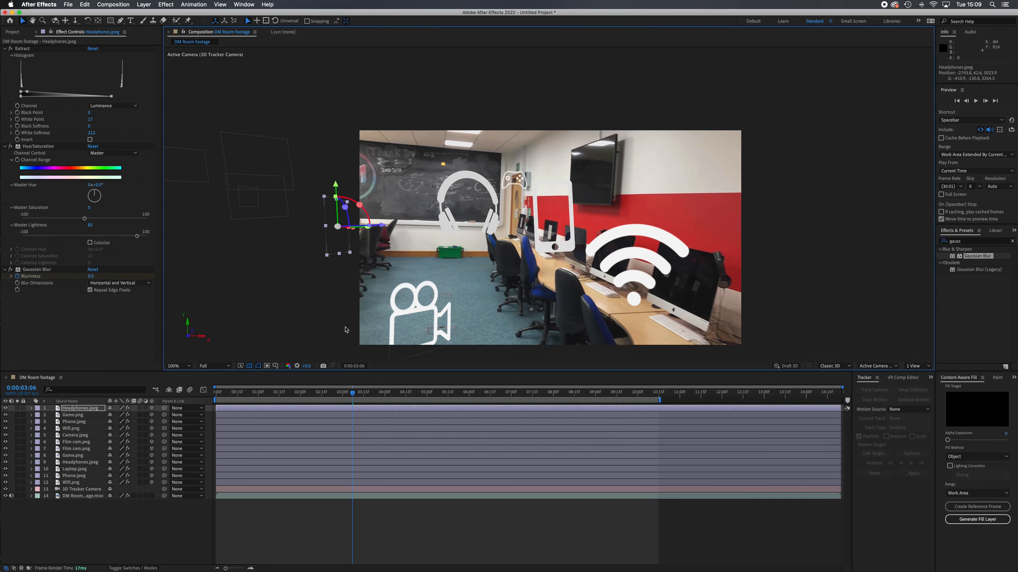
Reposition the headphones copy in 3D at 0:00:05:13, 0:00:07:13 and 0:00:08:08, placing it over the classroom's leftmost window.
left_click_drag(354, 395, 448, 393)
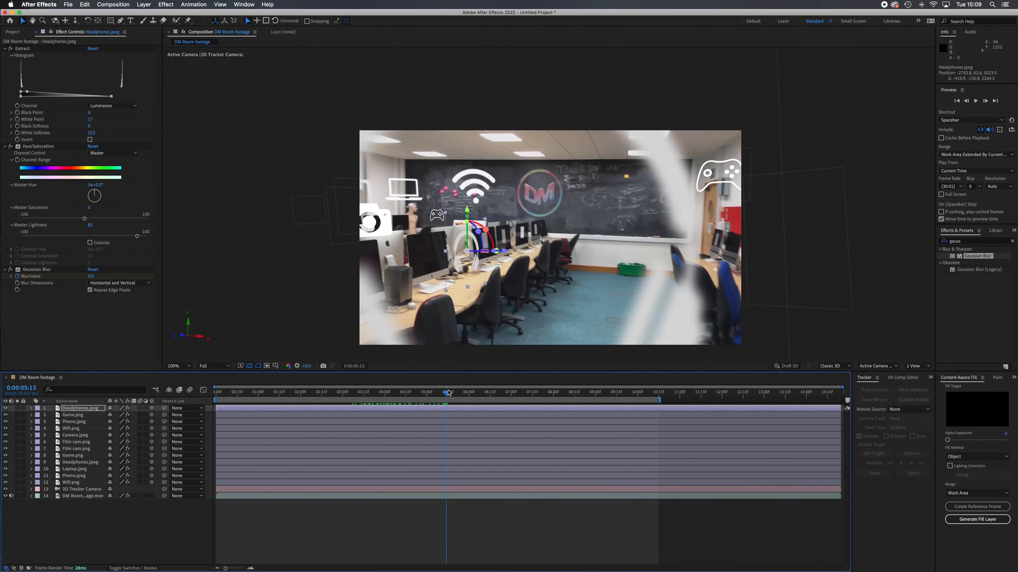
left_click_drag(471, 208, 374, 201)
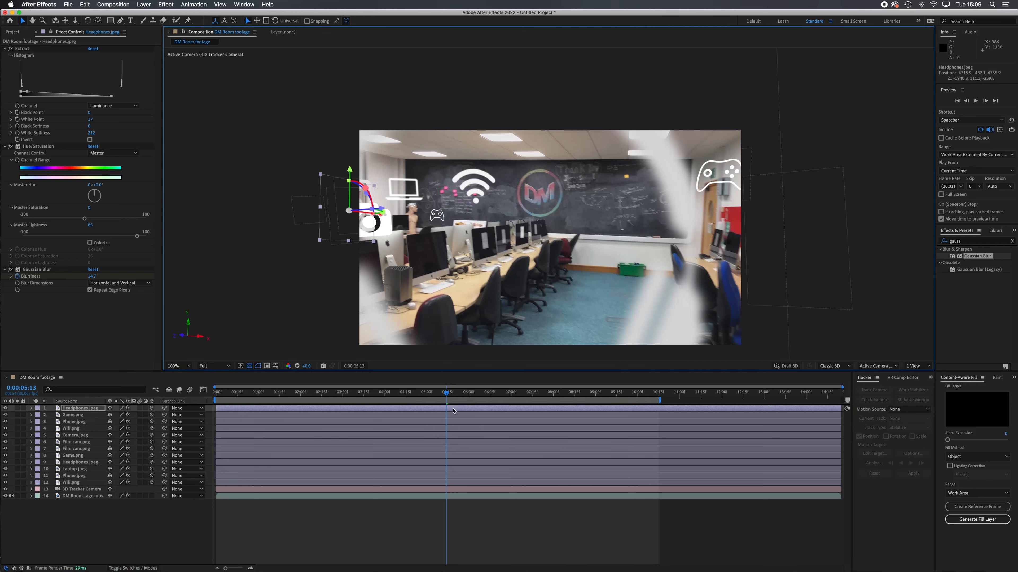
left_click_drag(446, 395, 531, 402)
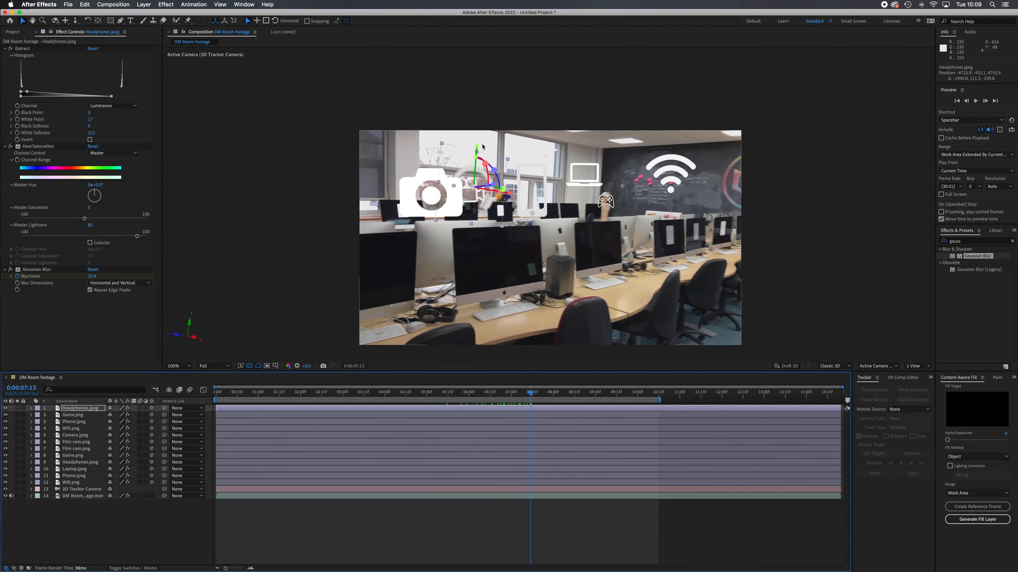
mouse_move(477, 148)
left_mouse_down()
mouse_move(475, 137)
mouse_move(477, 147)
left_mouse_up()
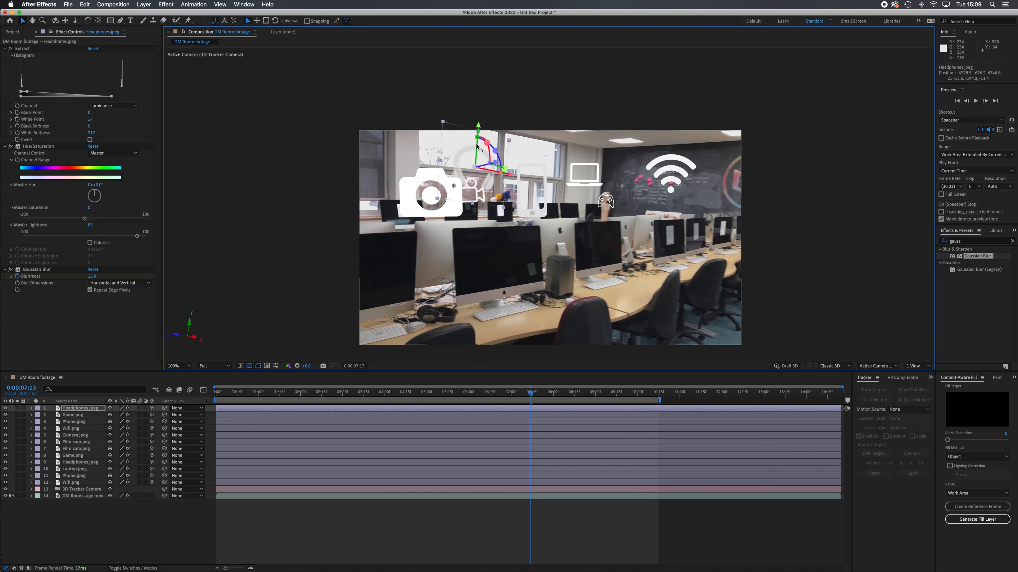
left_click_drag(530, 392, 567, 392)
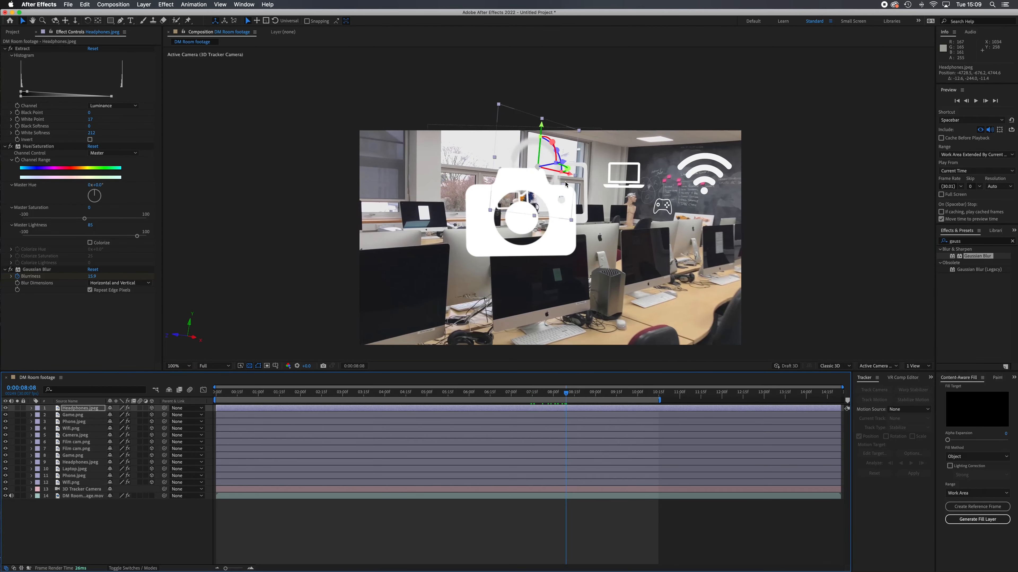
left_click_drag(563, 165, 434, 156)
Remove the Blurriness keyframes from the headphones copy's Gaussian Blur and set its Blurriness to 0.
left_click(32, 408)
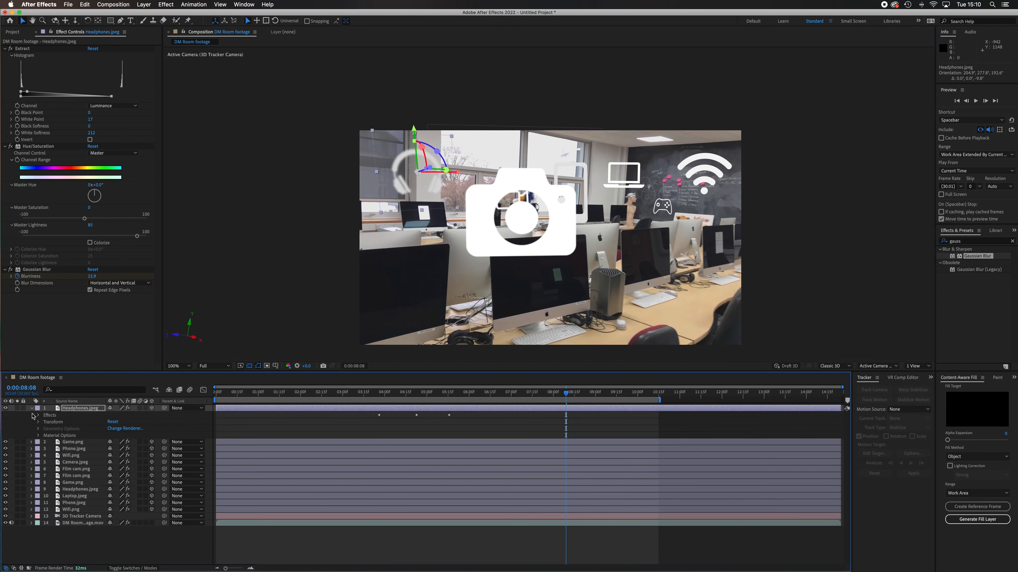
left_click(38, 416)
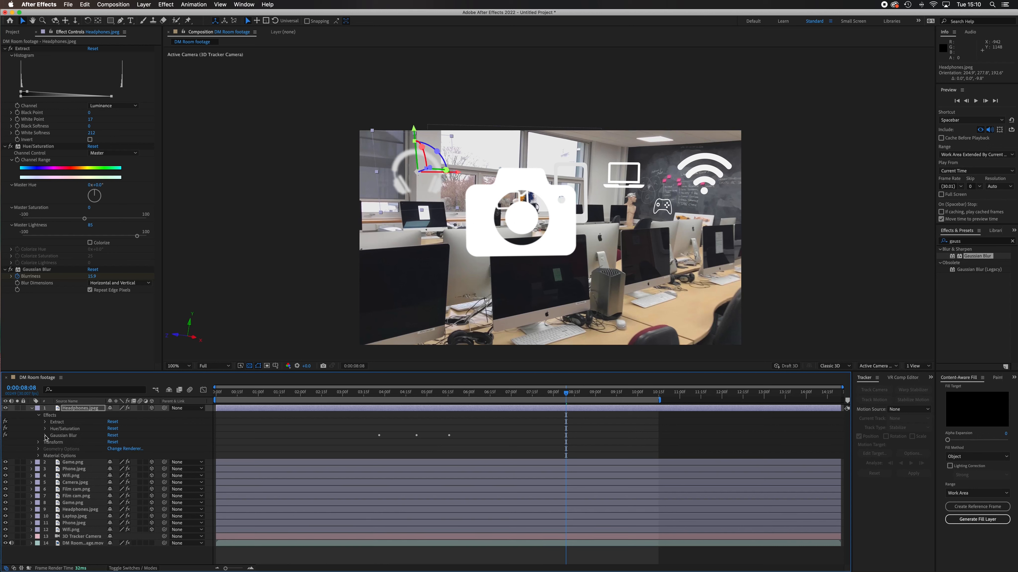
left_click(45, 436)
left_click(58, 442)
left_click_drag(113, 443, 2, 441)
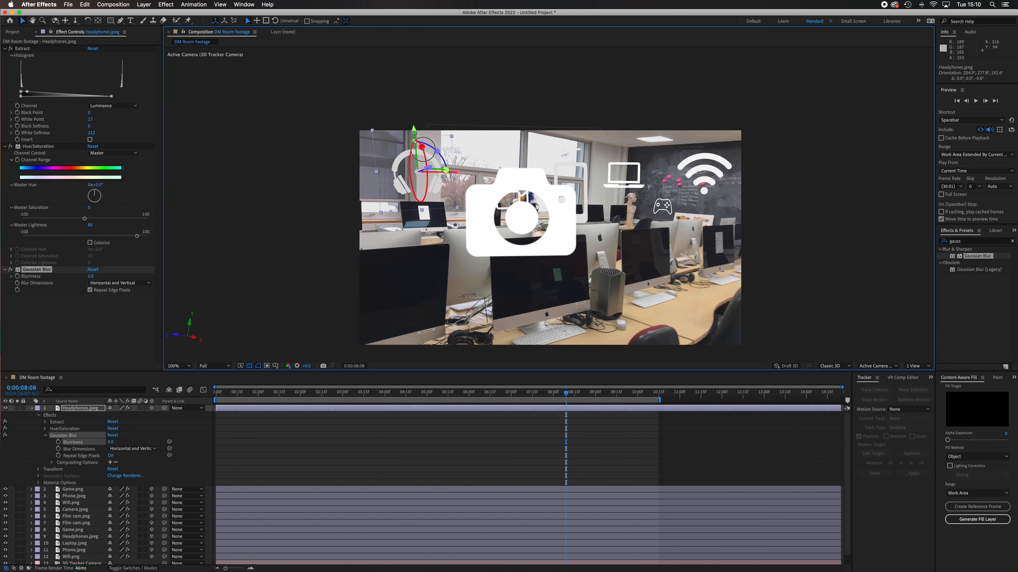
Rotate the headphones copy to about 130.5°, 281.6°, 119.2° and move it in front of the left window at 0:00:09:12.
left_click_drag(430, 157, 424, 154)
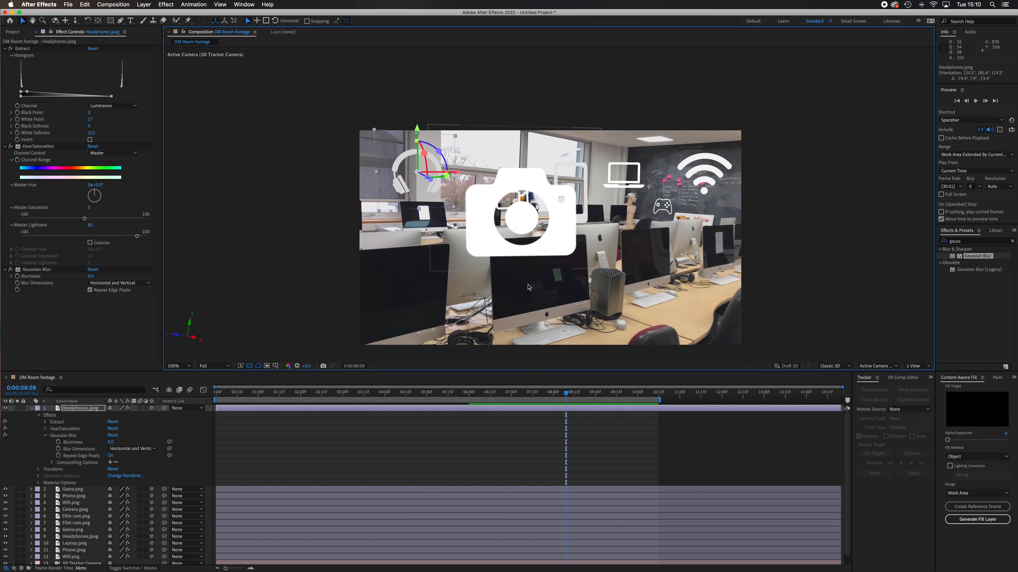
left_click_drag(567, 397, 404, 389)
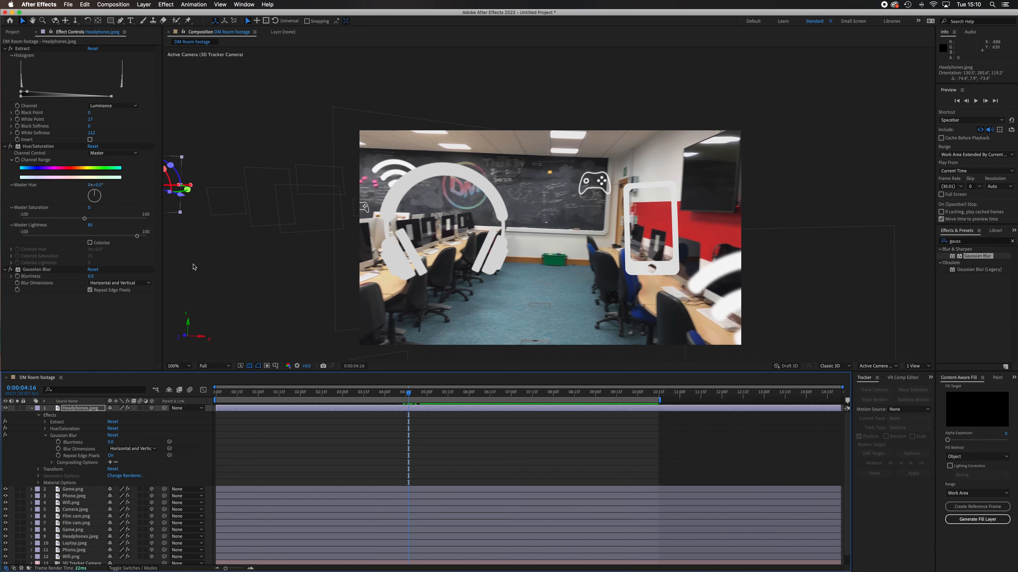
left_click_drag(413, 397, 614, 404)
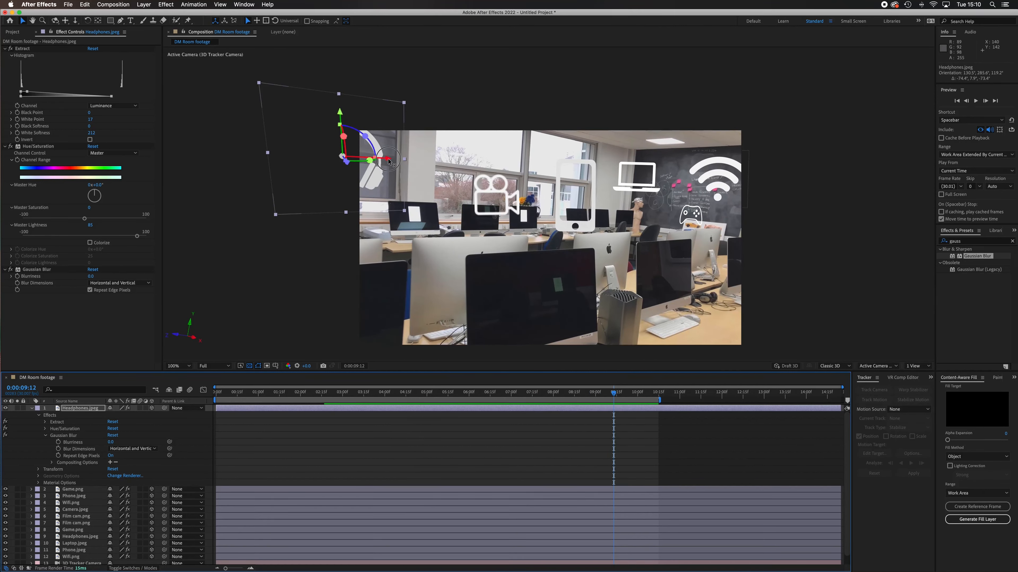
left_click_drag(388, 162, 450, 170)
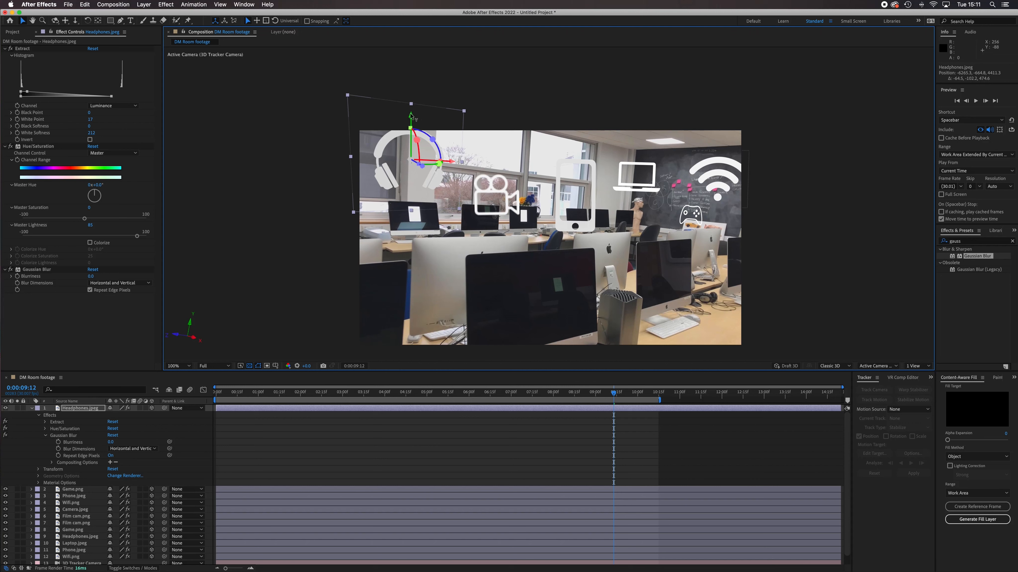
left_click_drag(410, 119, 409, 124)
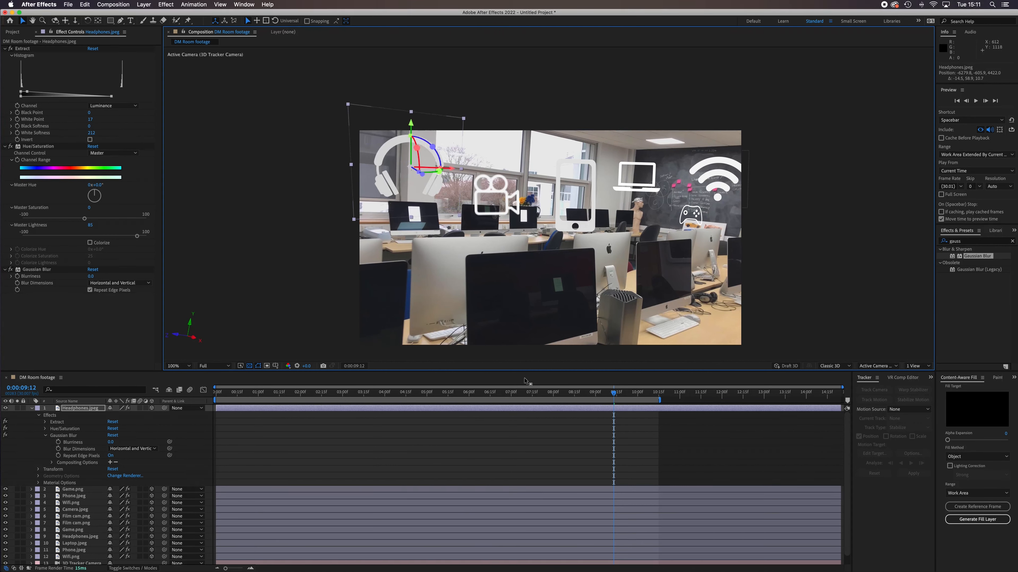
Play the composition with the cursor at 0:00:04:04 and scrub from the first frame to 0:00:02:03 to check the headphones copy.
left_click_drag(565, 396, 391, 395)
key("space")
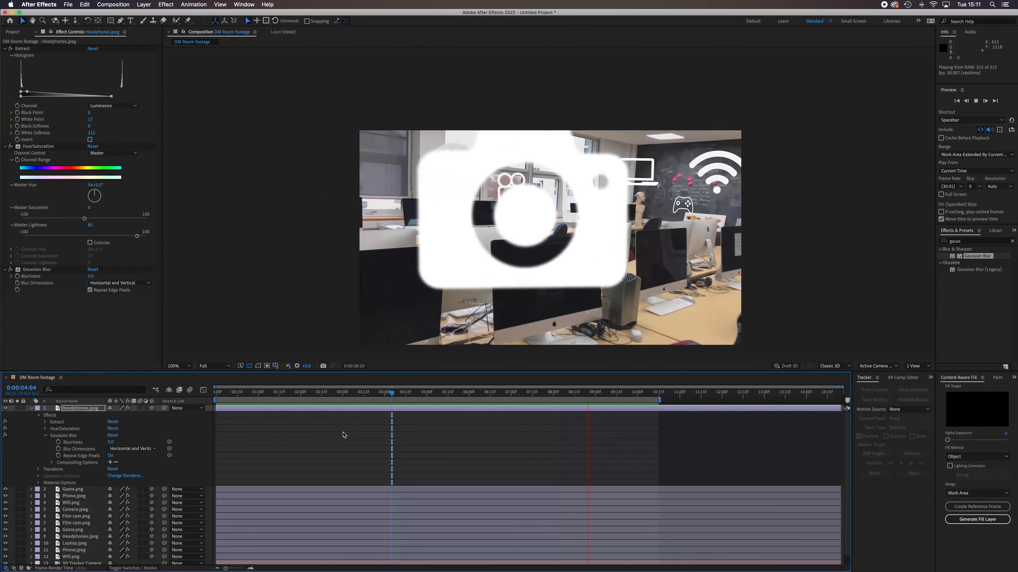
key("space")
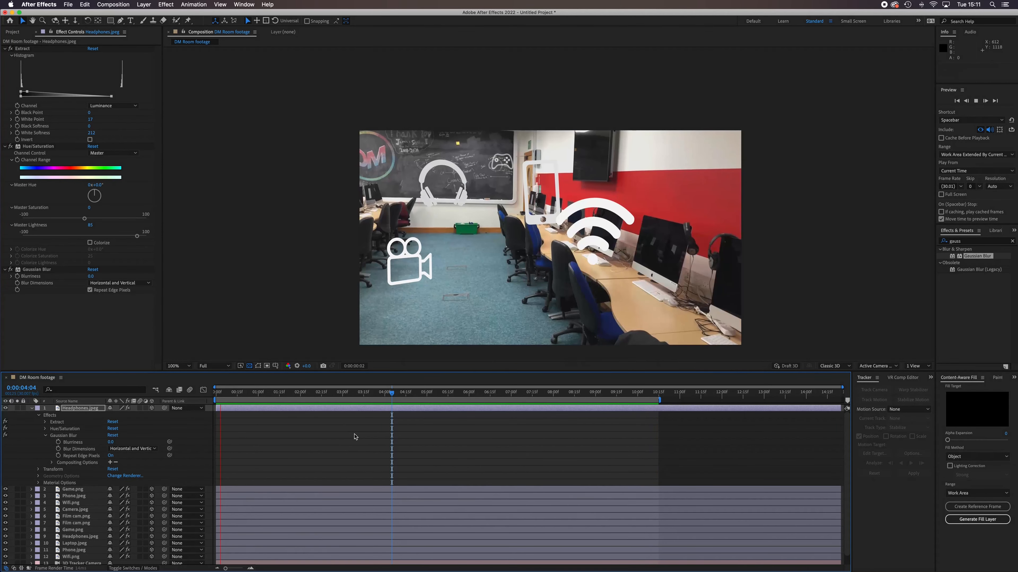
left_click_drag(223, 396, 218, 399)
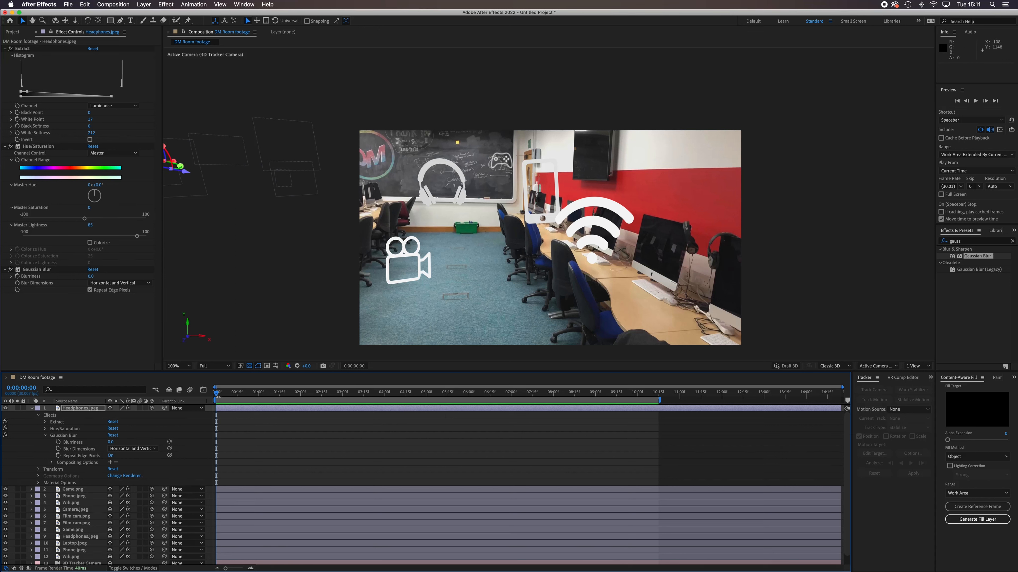
left_click_drag(217, 396, 294, 404)
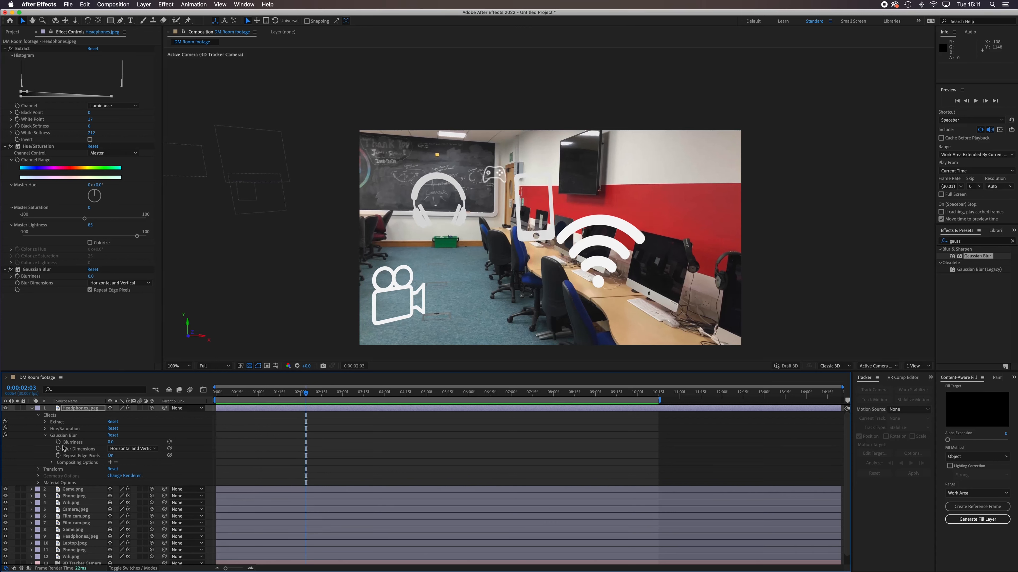